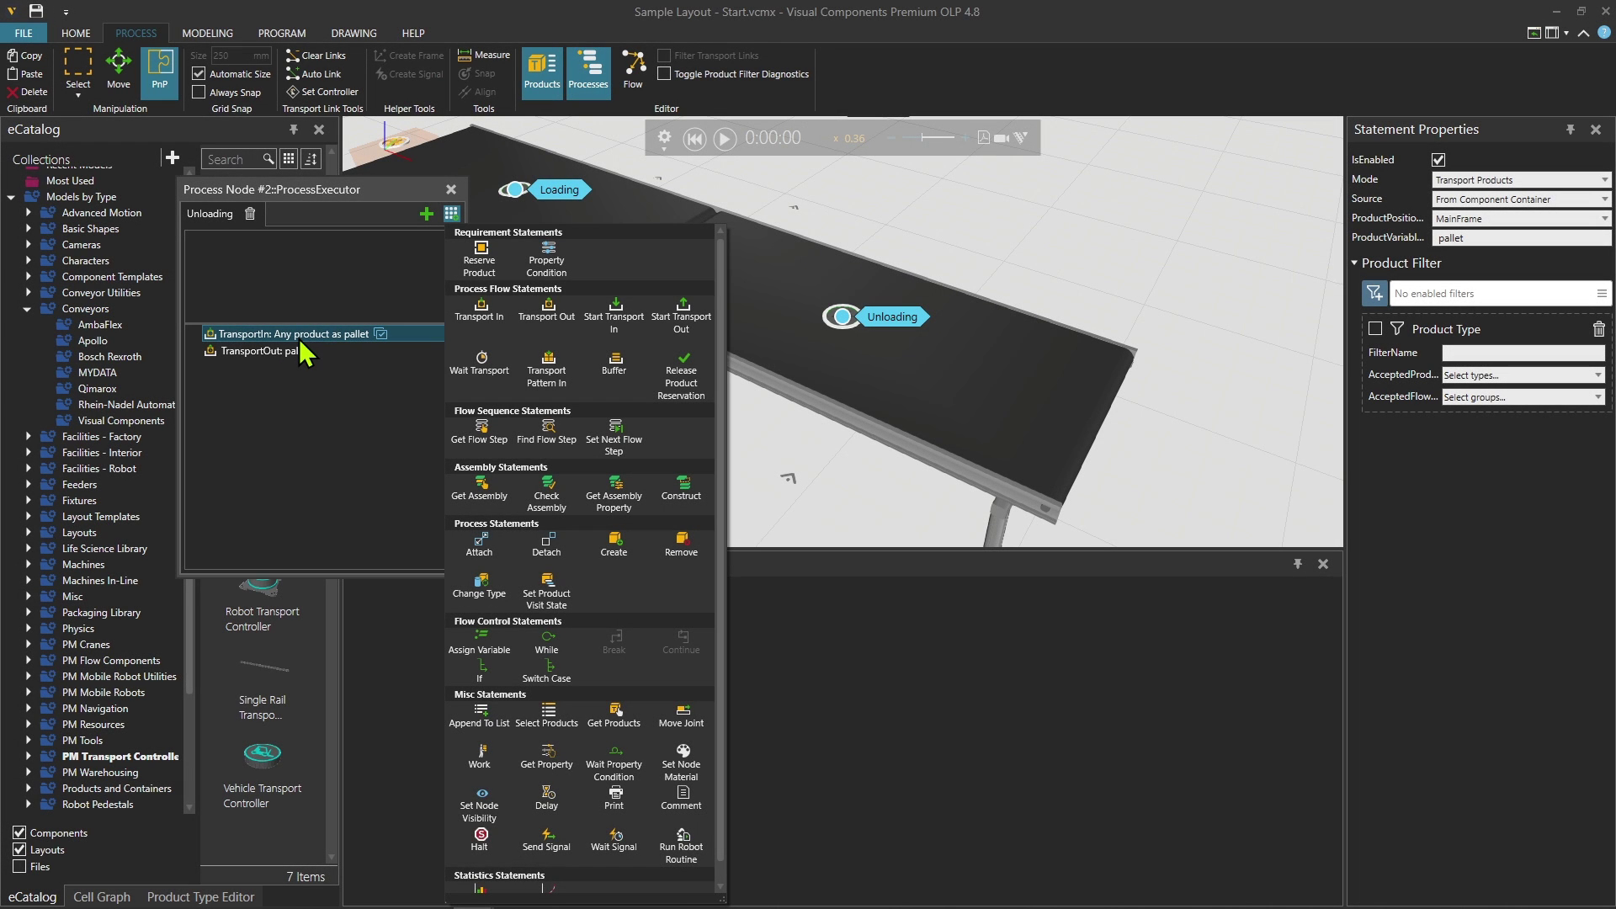
# Step: Add a Detach statement after TransportIn in Unloading with DetachMany enabled
pyautogui.click(546, 543)
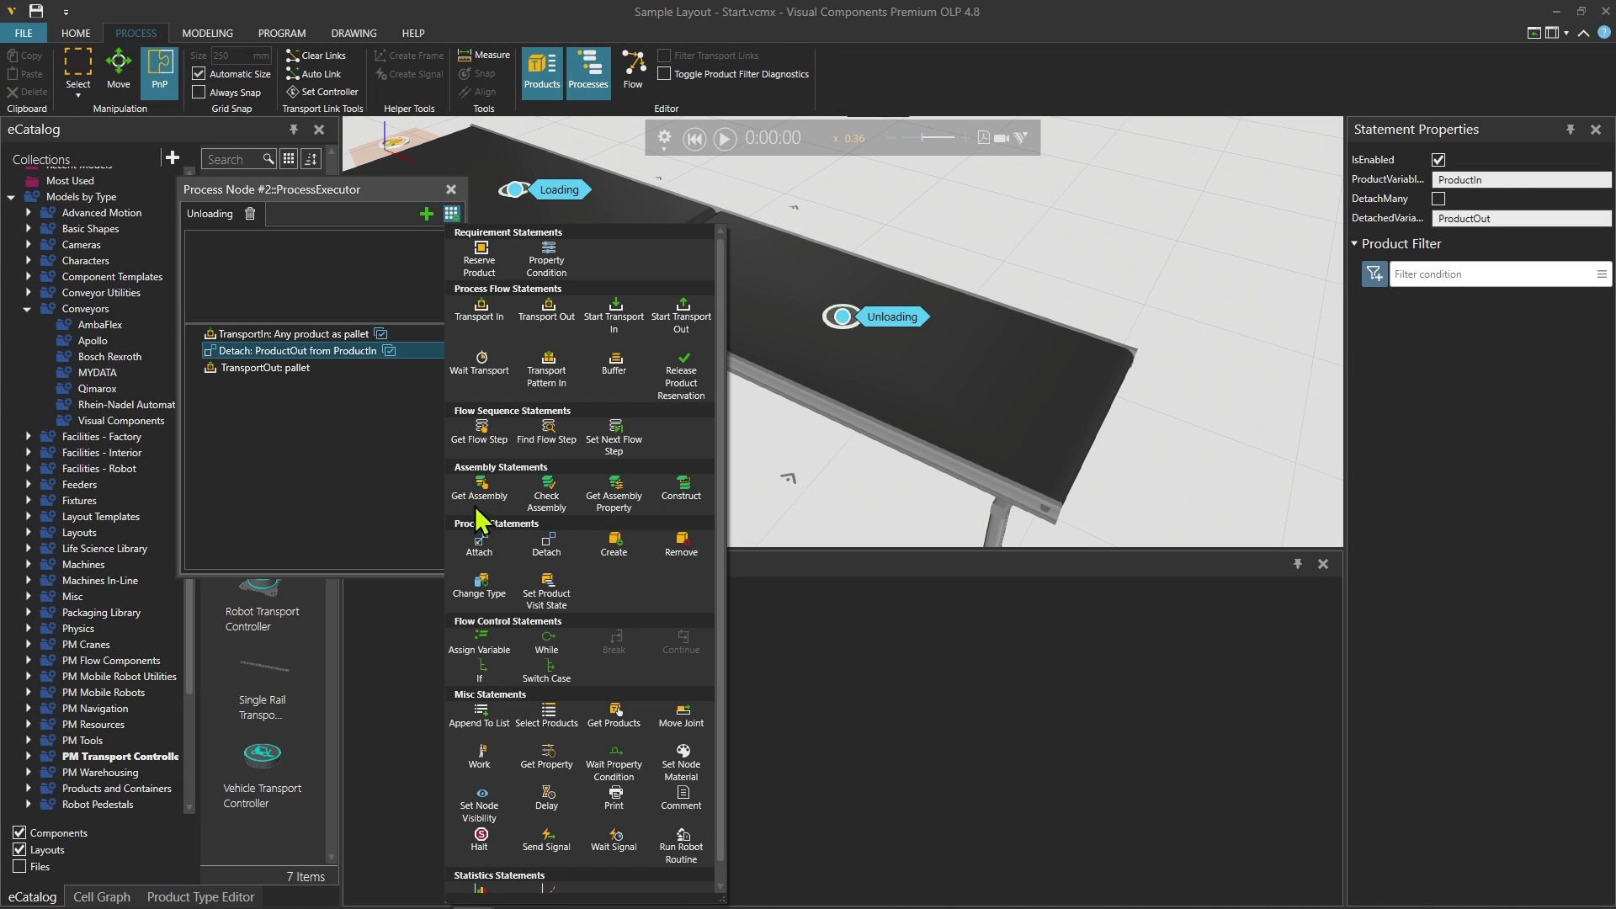
pyautogui.click(326, 368)
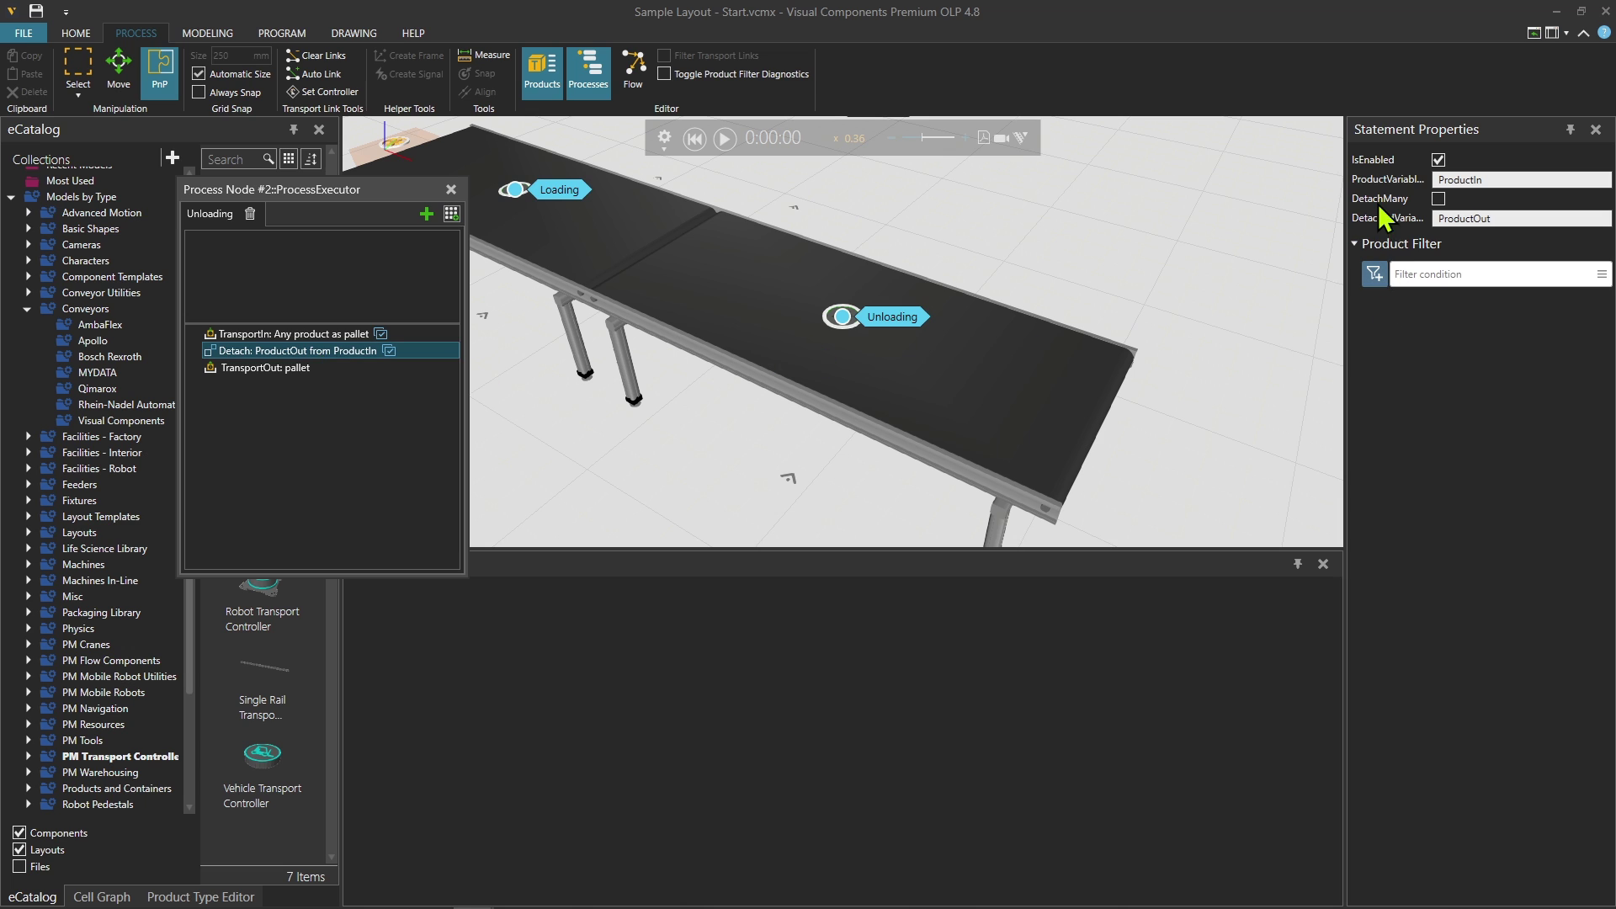
pyautogui.click(1438, 199)
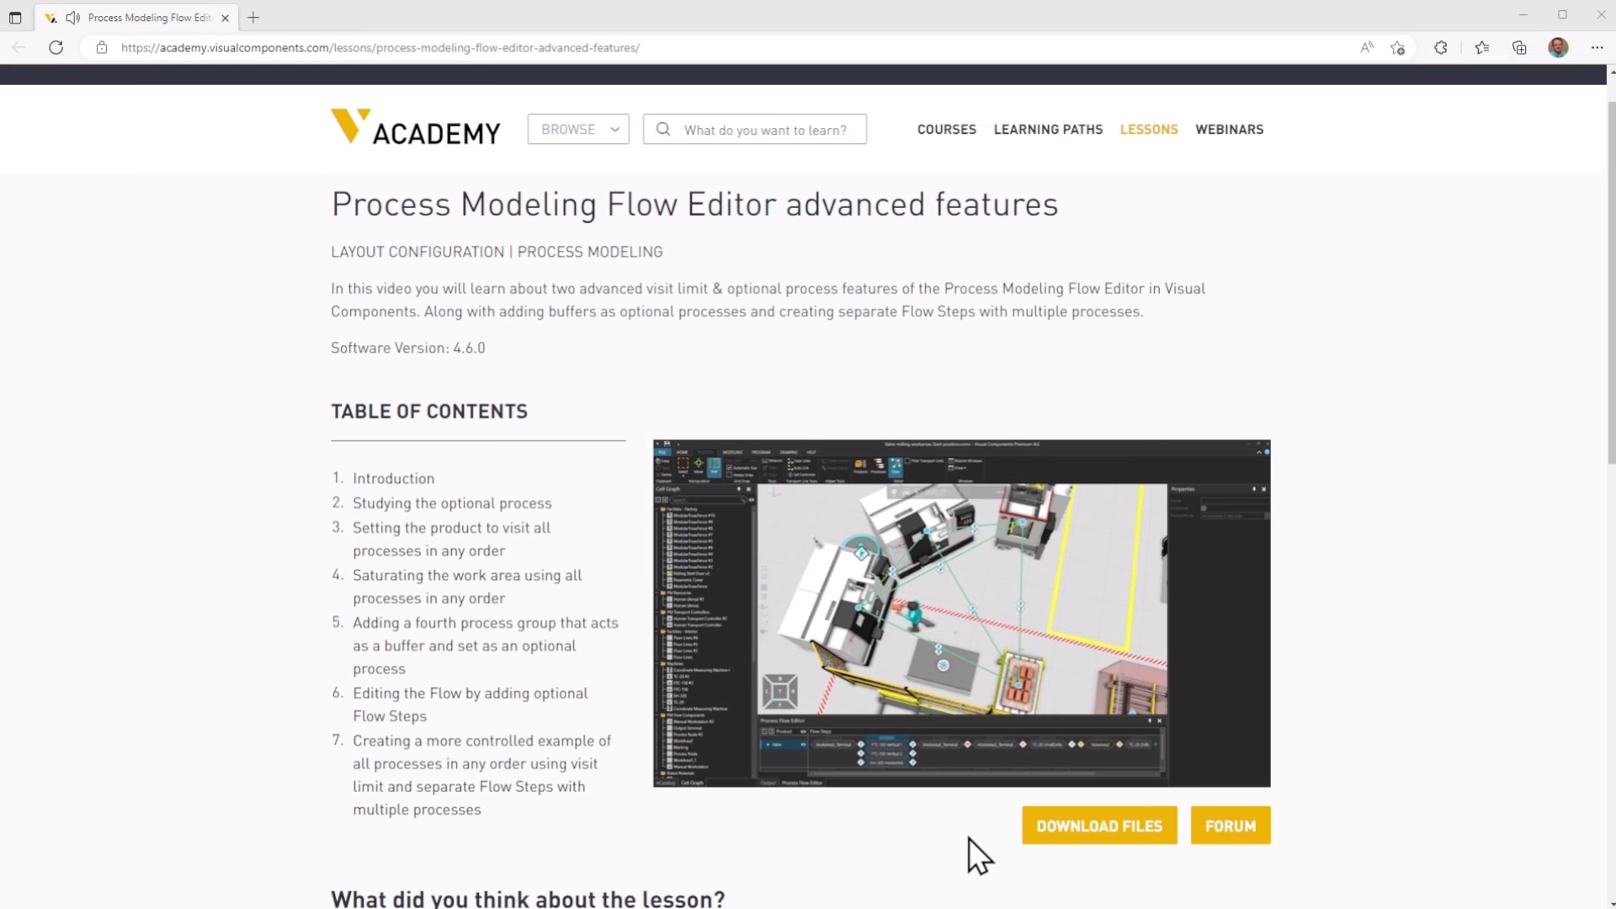
# Step: Download the lesson example files visitlimit_and_optional_process.zip from the Academy page
pyautogui.click(1082, 833)
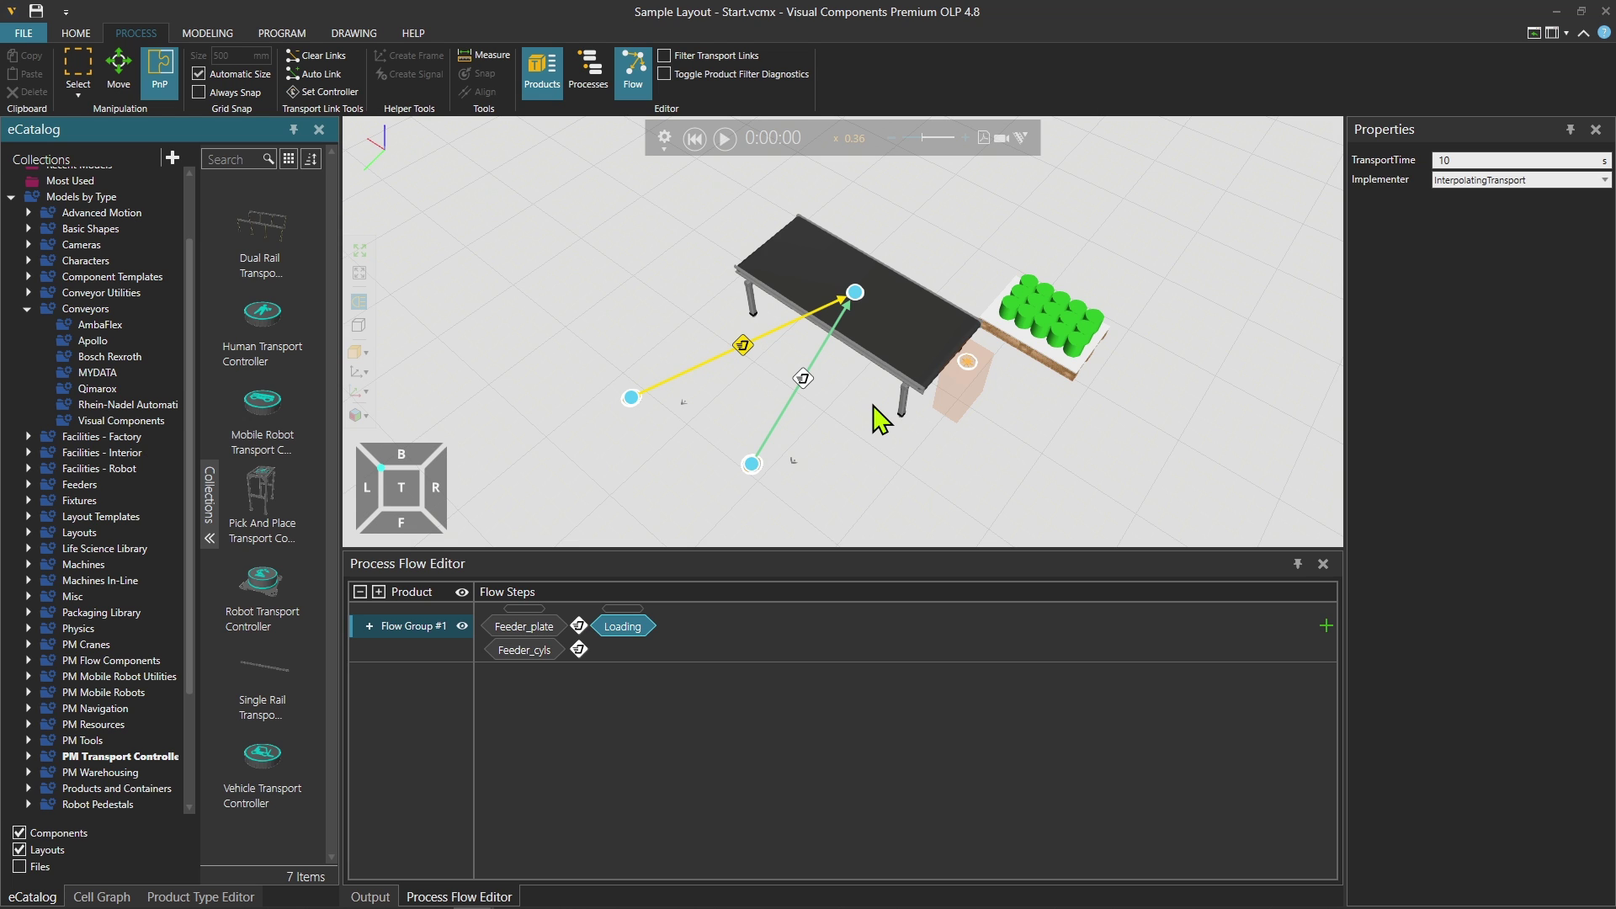
pyautogui.moveTo(876, 419); pyautogui.dragTo(794, 380, button='right')
pyautogui.click(723, 138)
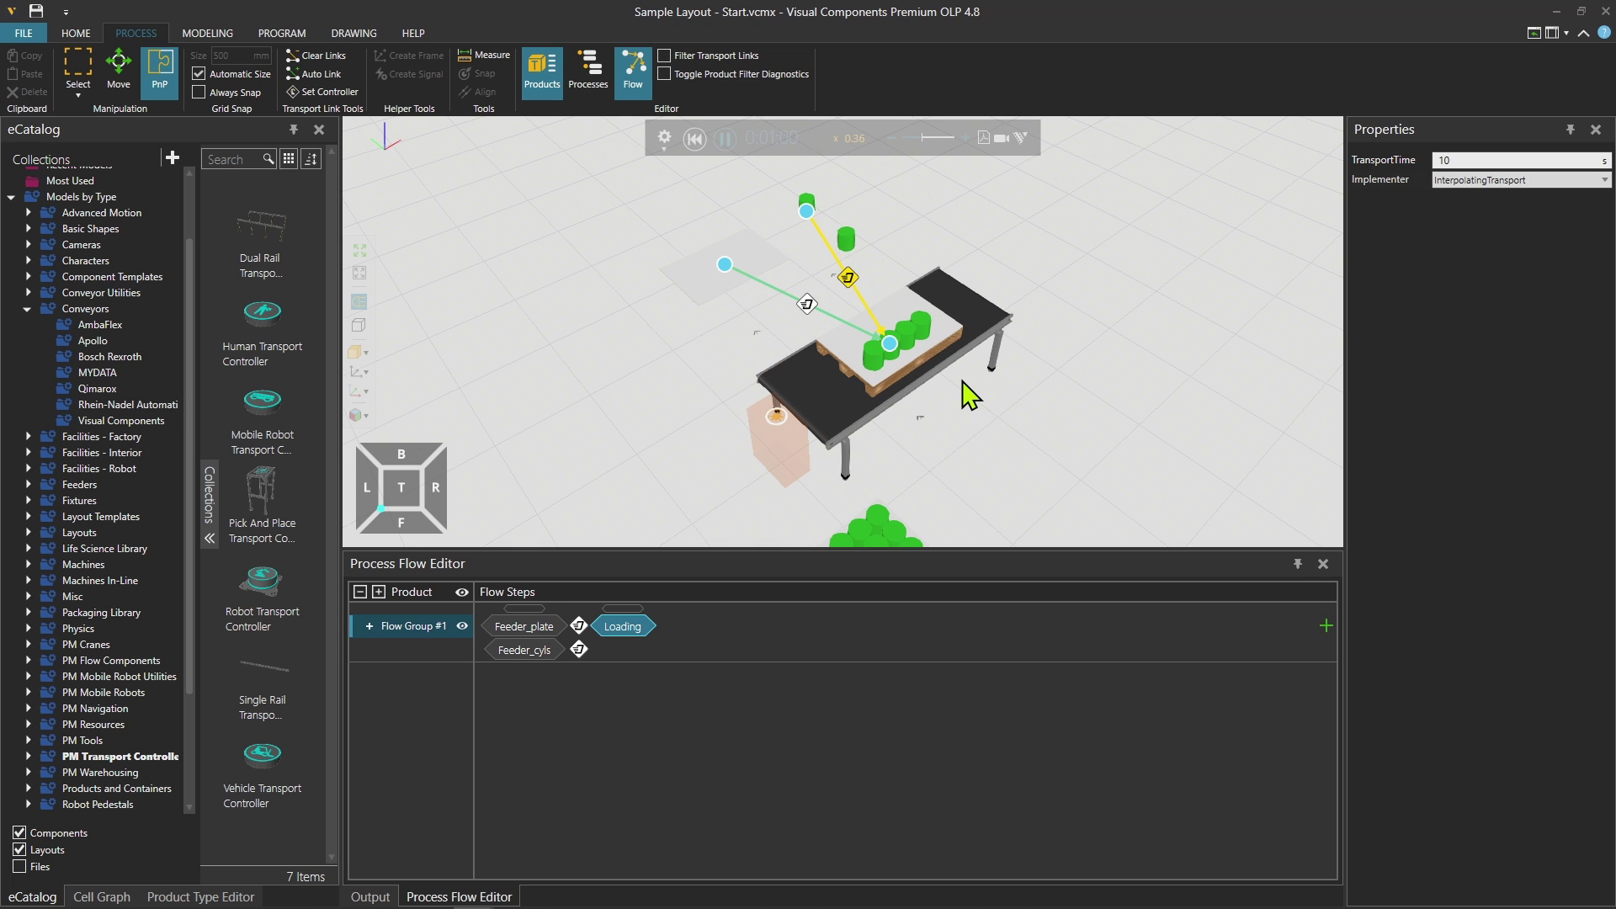
pyautogui.scroll(5, 968, 397)
pyautogui.moveTo(968, 397); pyautogui.dragTo(1107, 422, button='right')
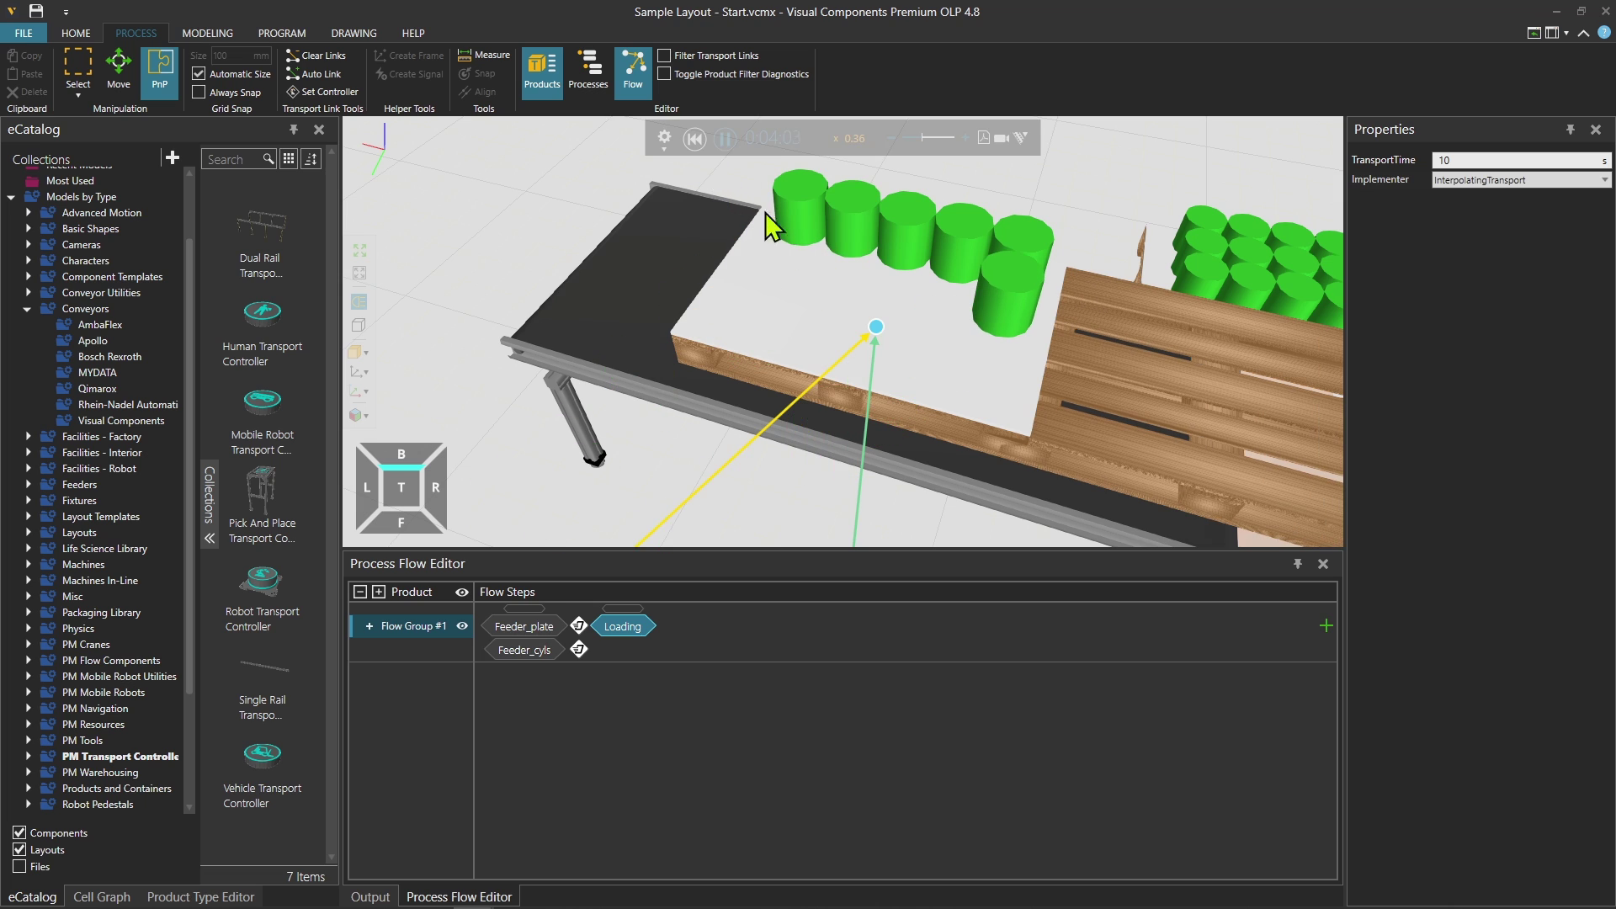
pyautogui.scroll(-5, 695, 256)
pyautogui.scroll(4, 664, 318)
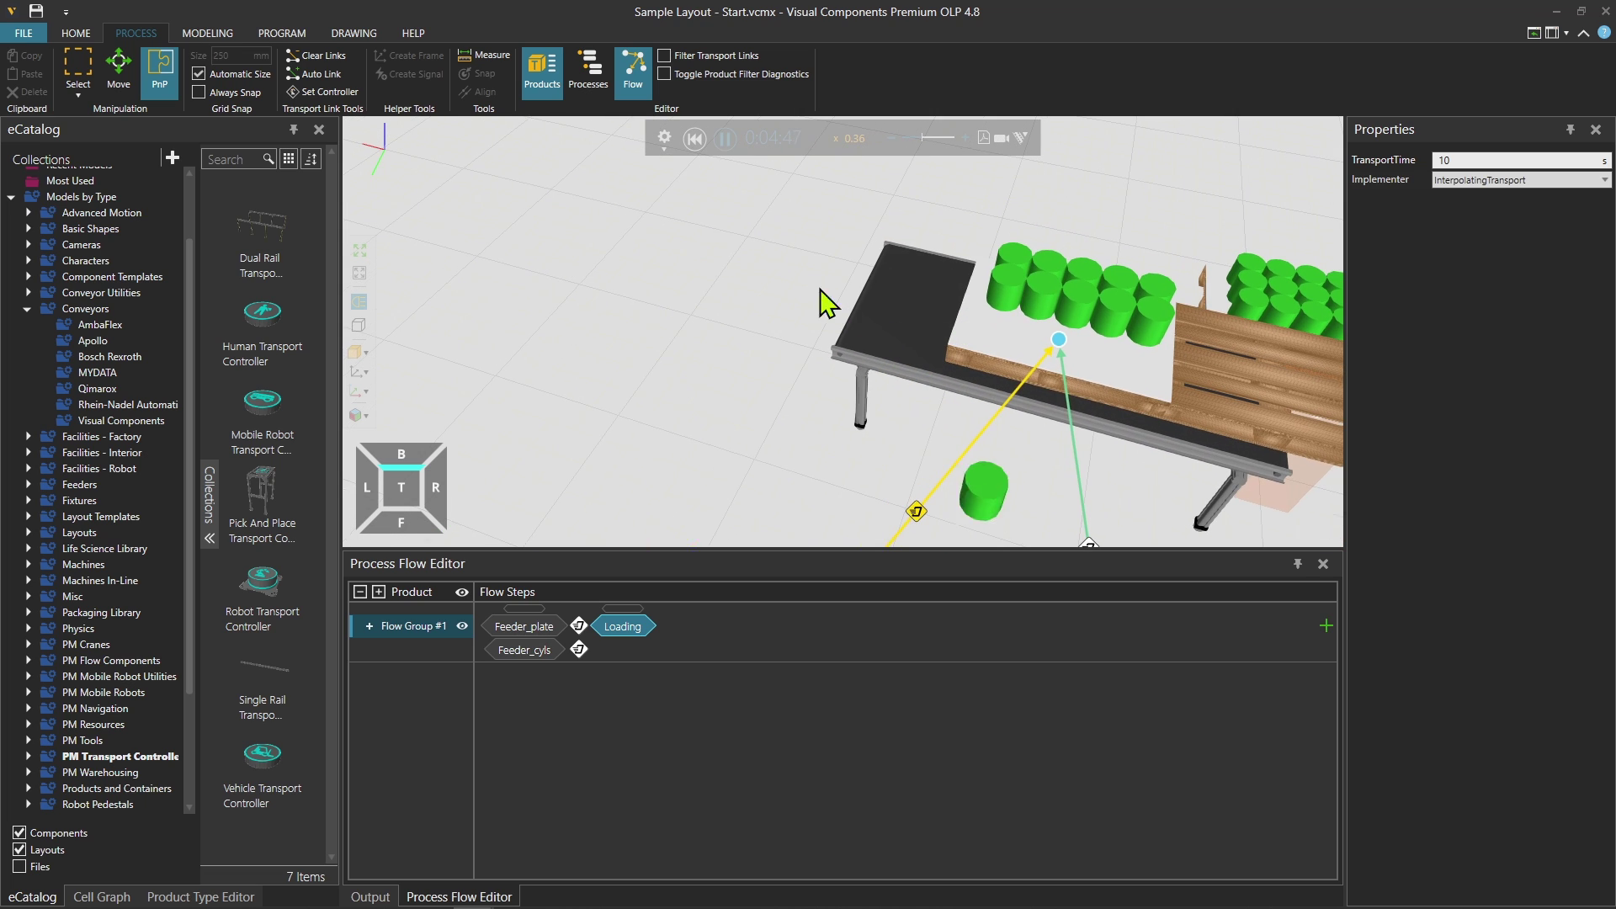
pyautogui.click(694, 139)
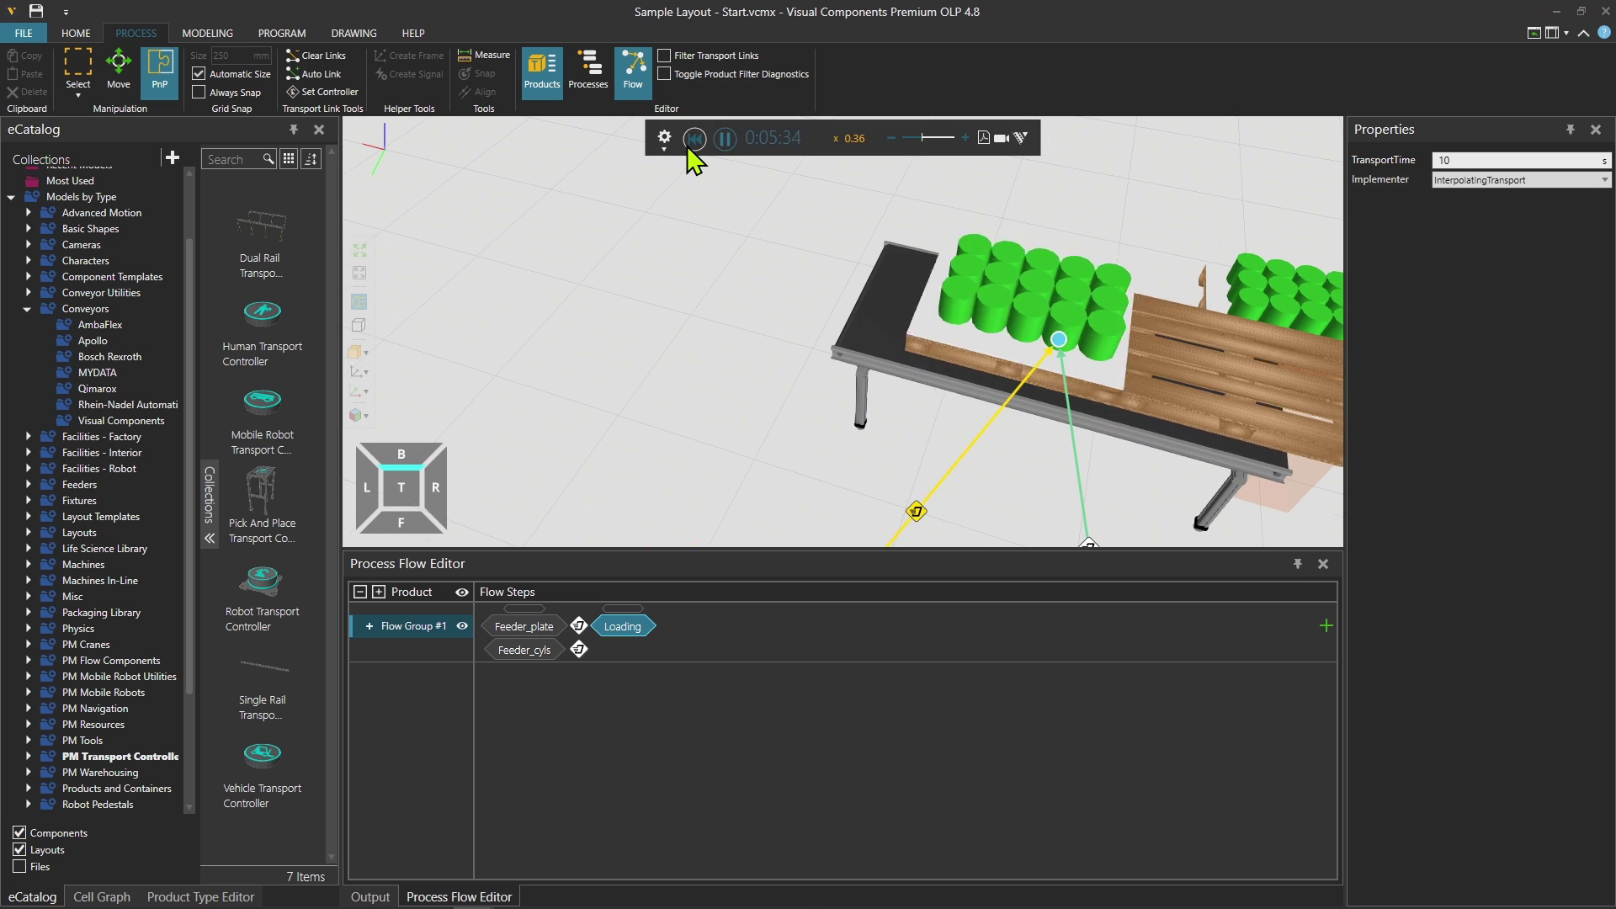
# Step: Clone the conveyor into Conveyor #2 at X 2650
pyautogui.click(902, 294)
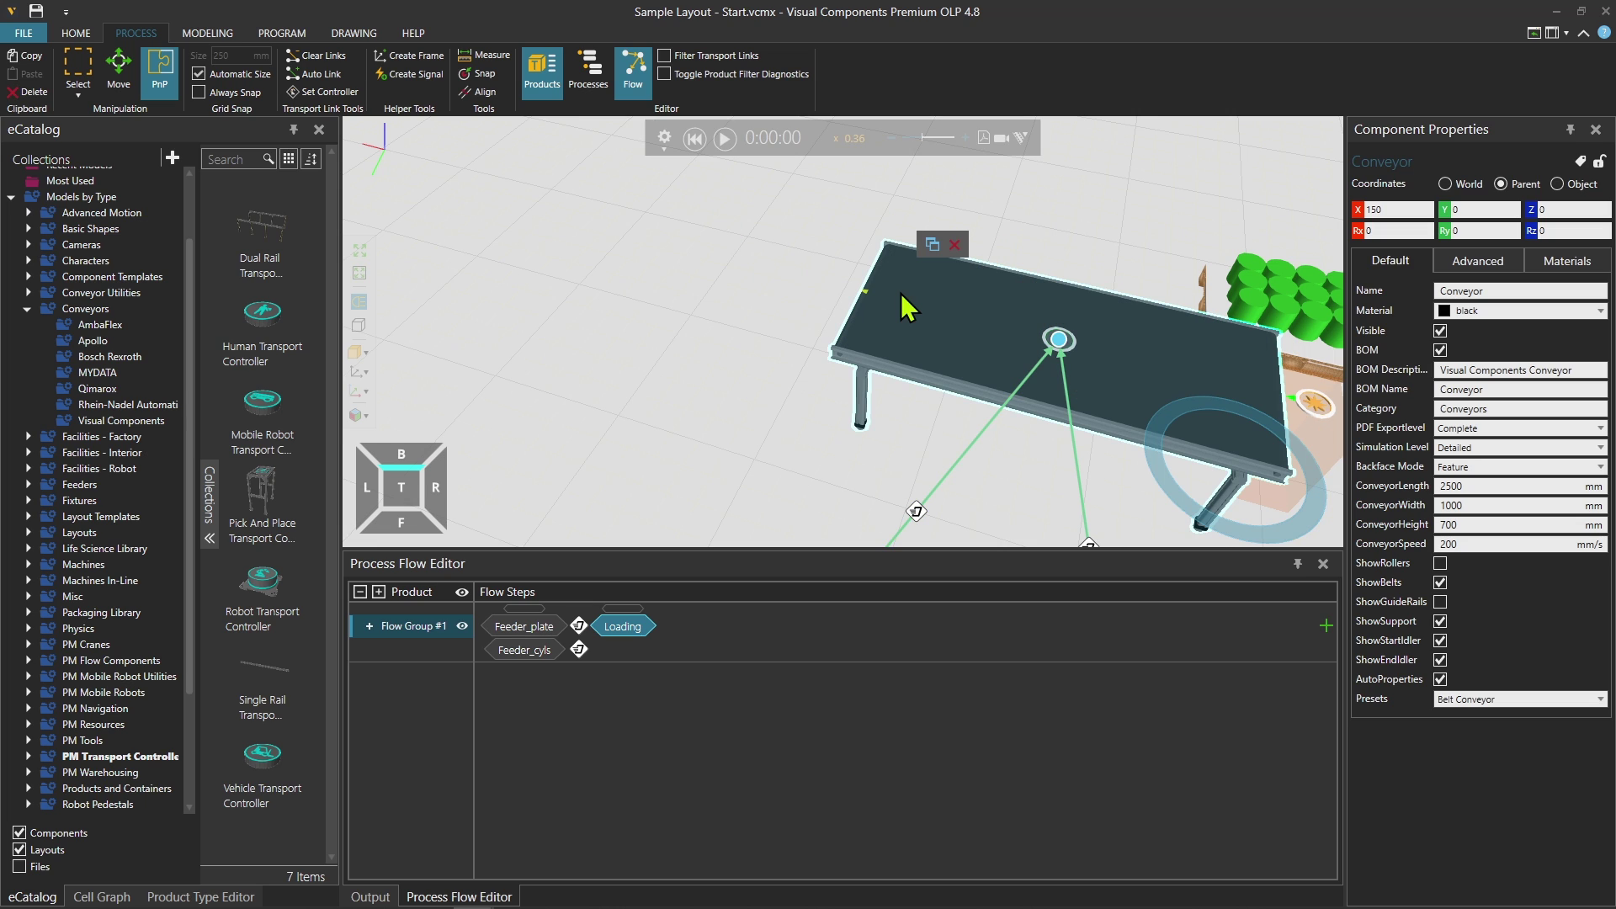
pyautogui.click(931, 245)
pyautogui.scroll(-3, 892, 303)
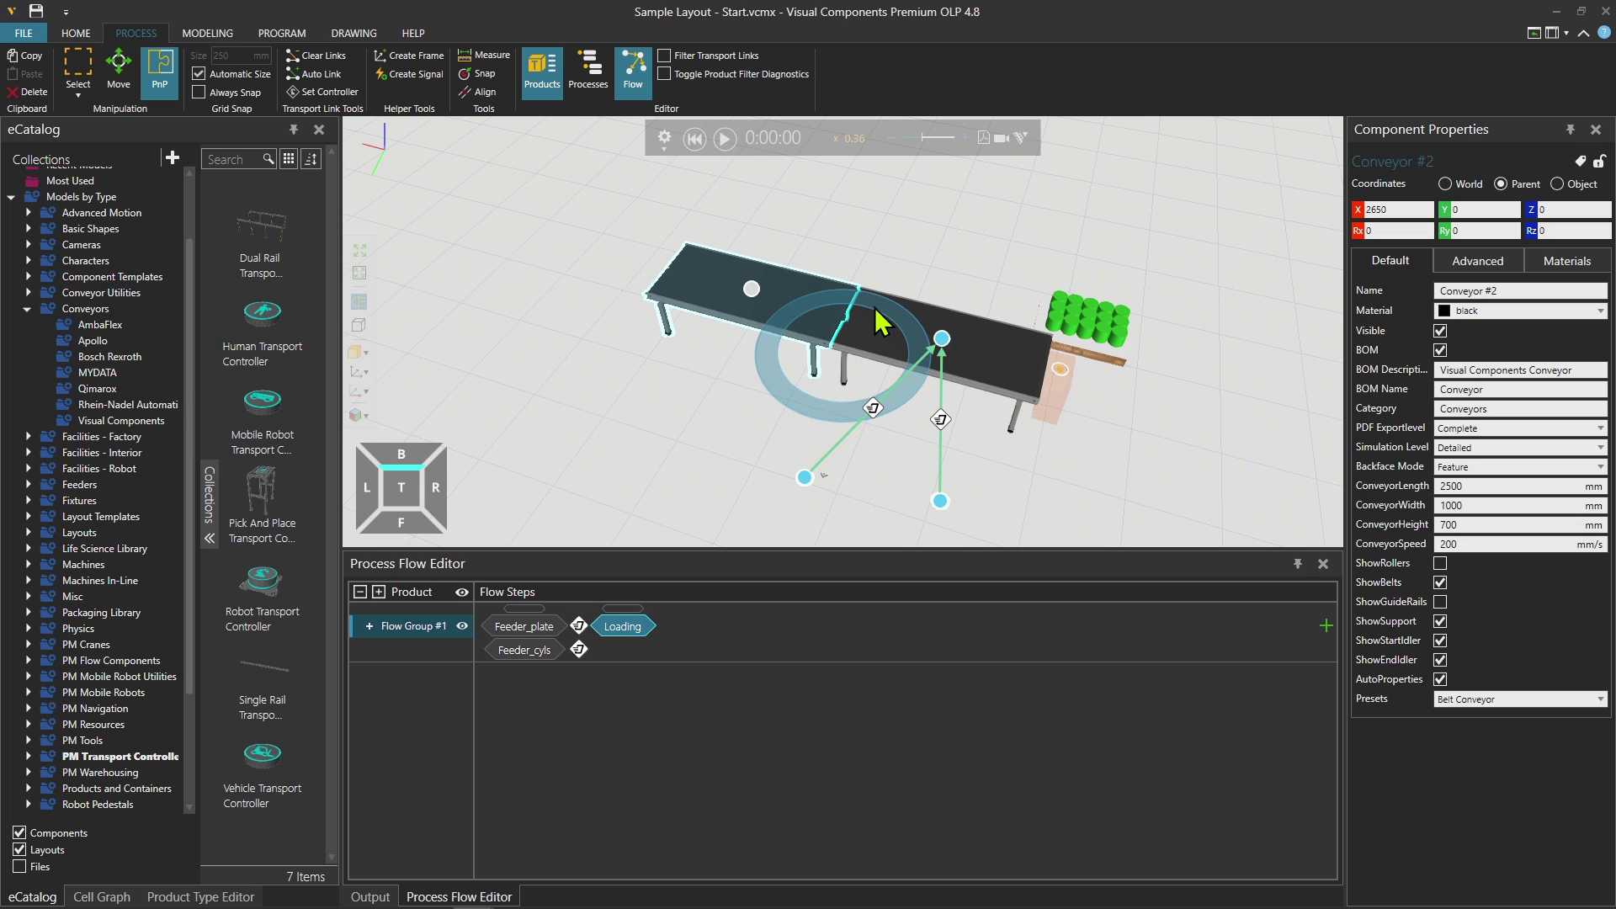
pyautogui.scroll(4, 800, 313)
pyautogui.moveTo(689, 441); pyautogui.dragTo(671, 162, button='right')
# Step: Show process name labels beside the process nodes on both conveyors
pyautogui.click(631, 92)
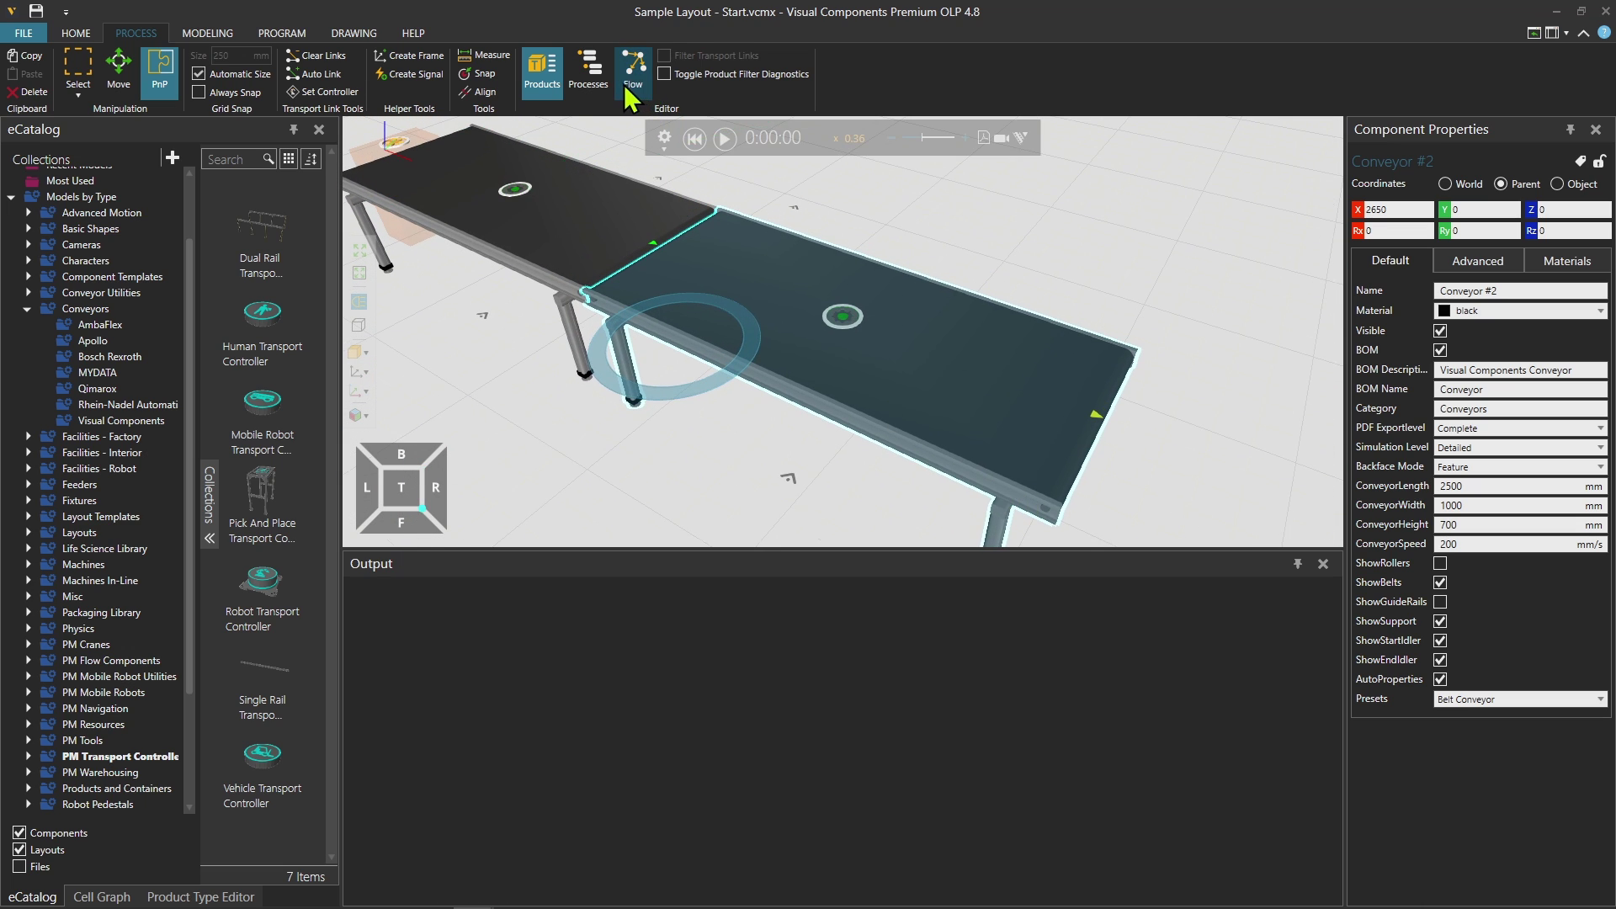
pyautogui.click(843, 318)
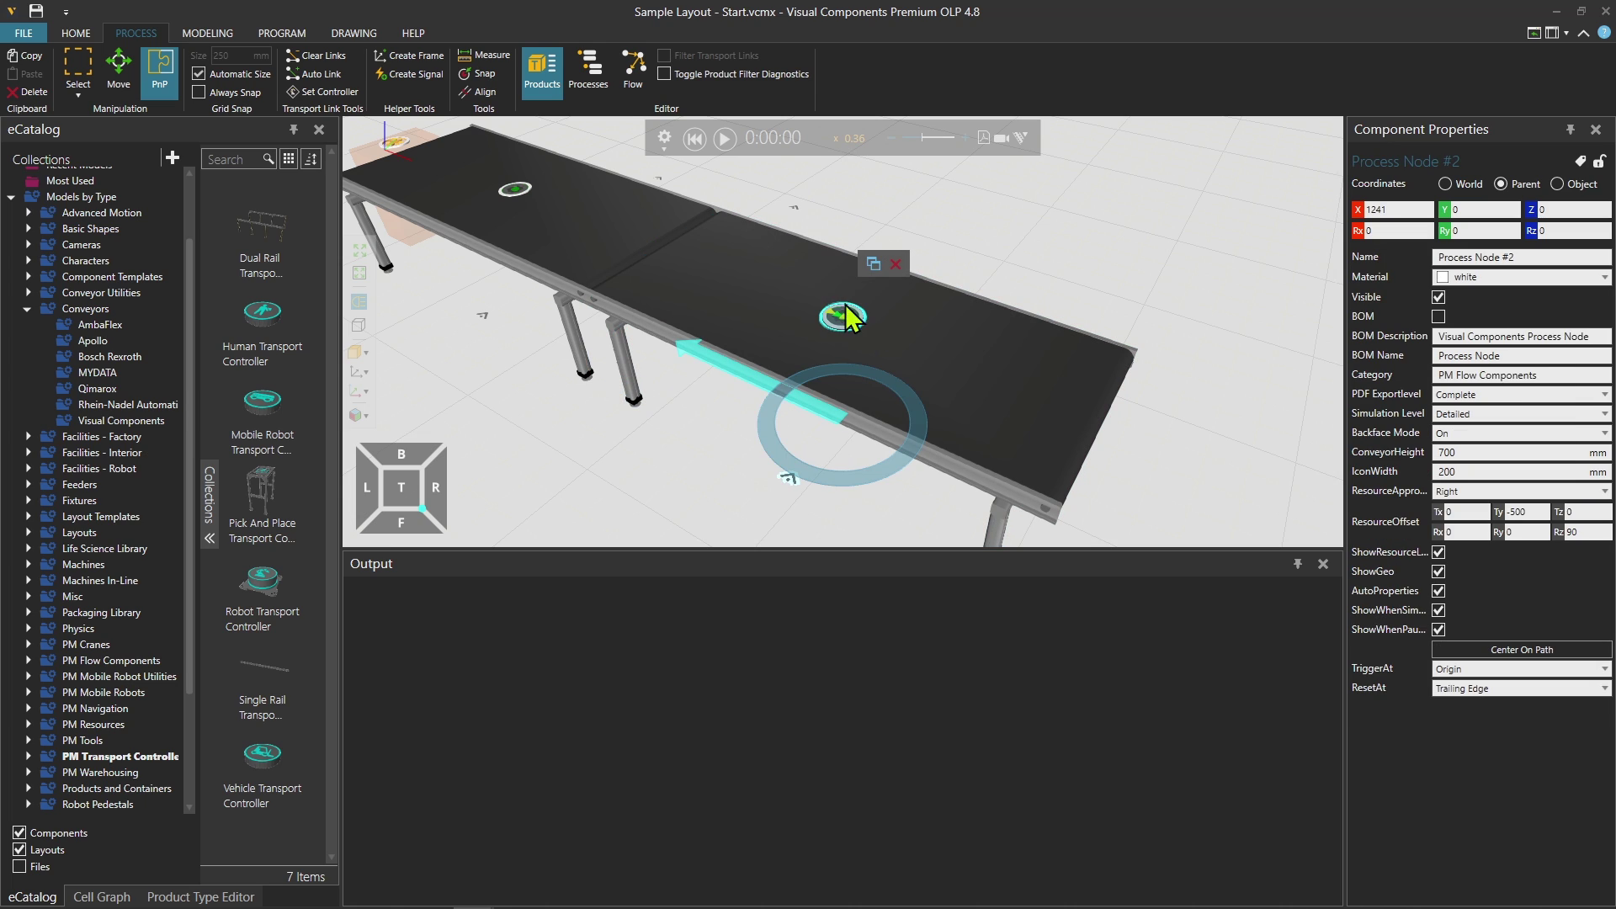
pyautogui.click(588, 74)
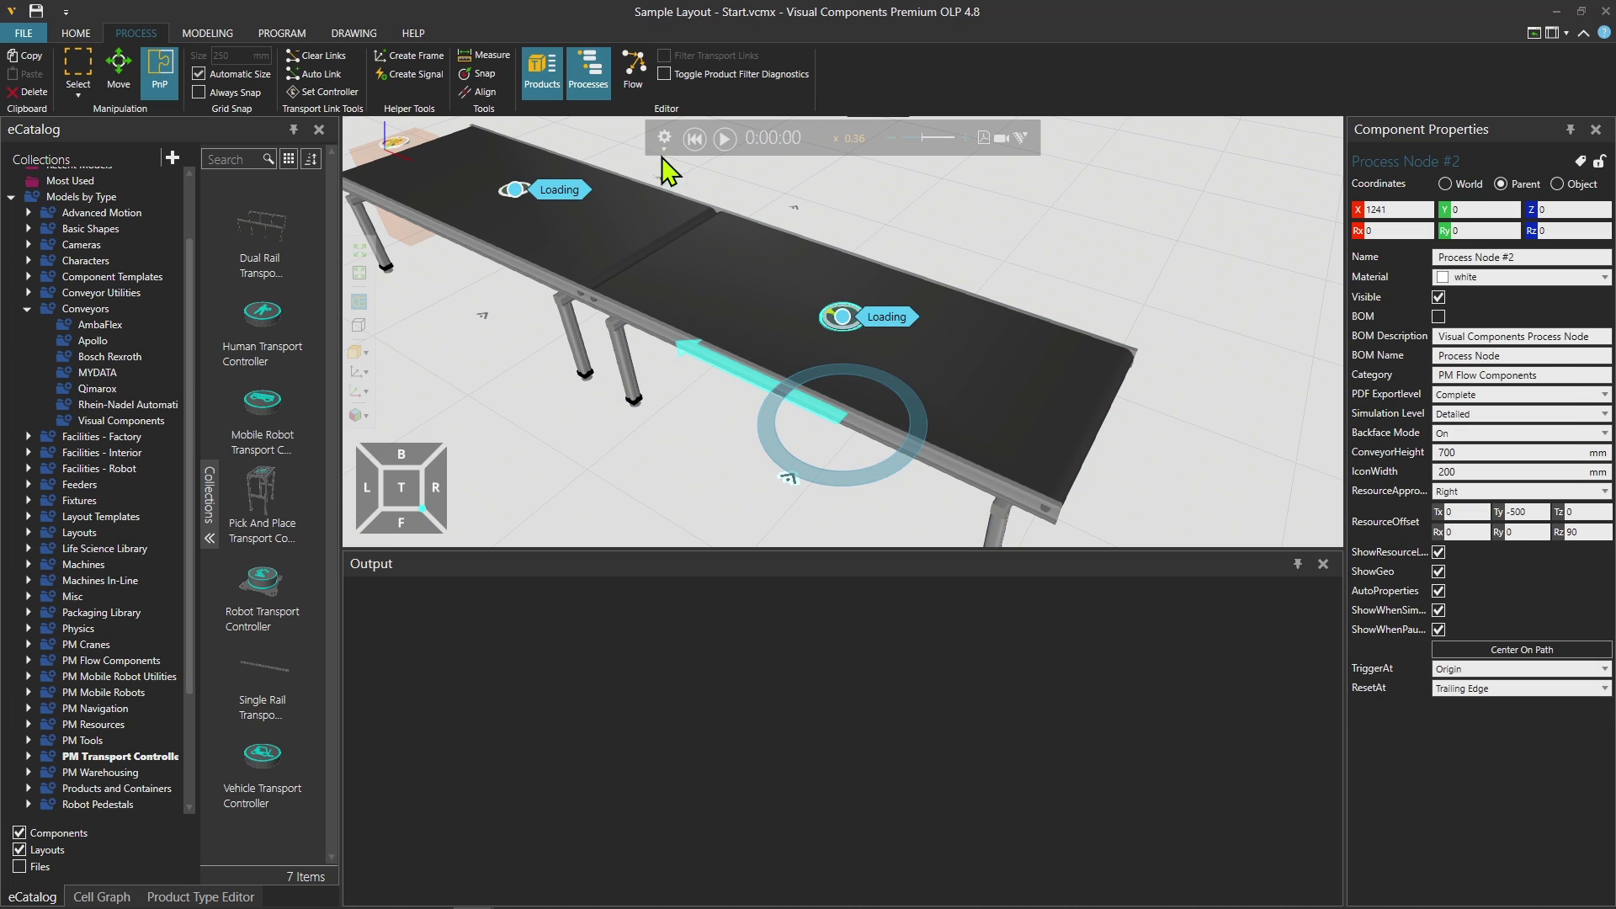
# Step: Rename Process Node #2's Loading routine to 'Unloading'
pyautogui.doubleClick(887, 317)
pyautogui.doubleClick(201, 211)
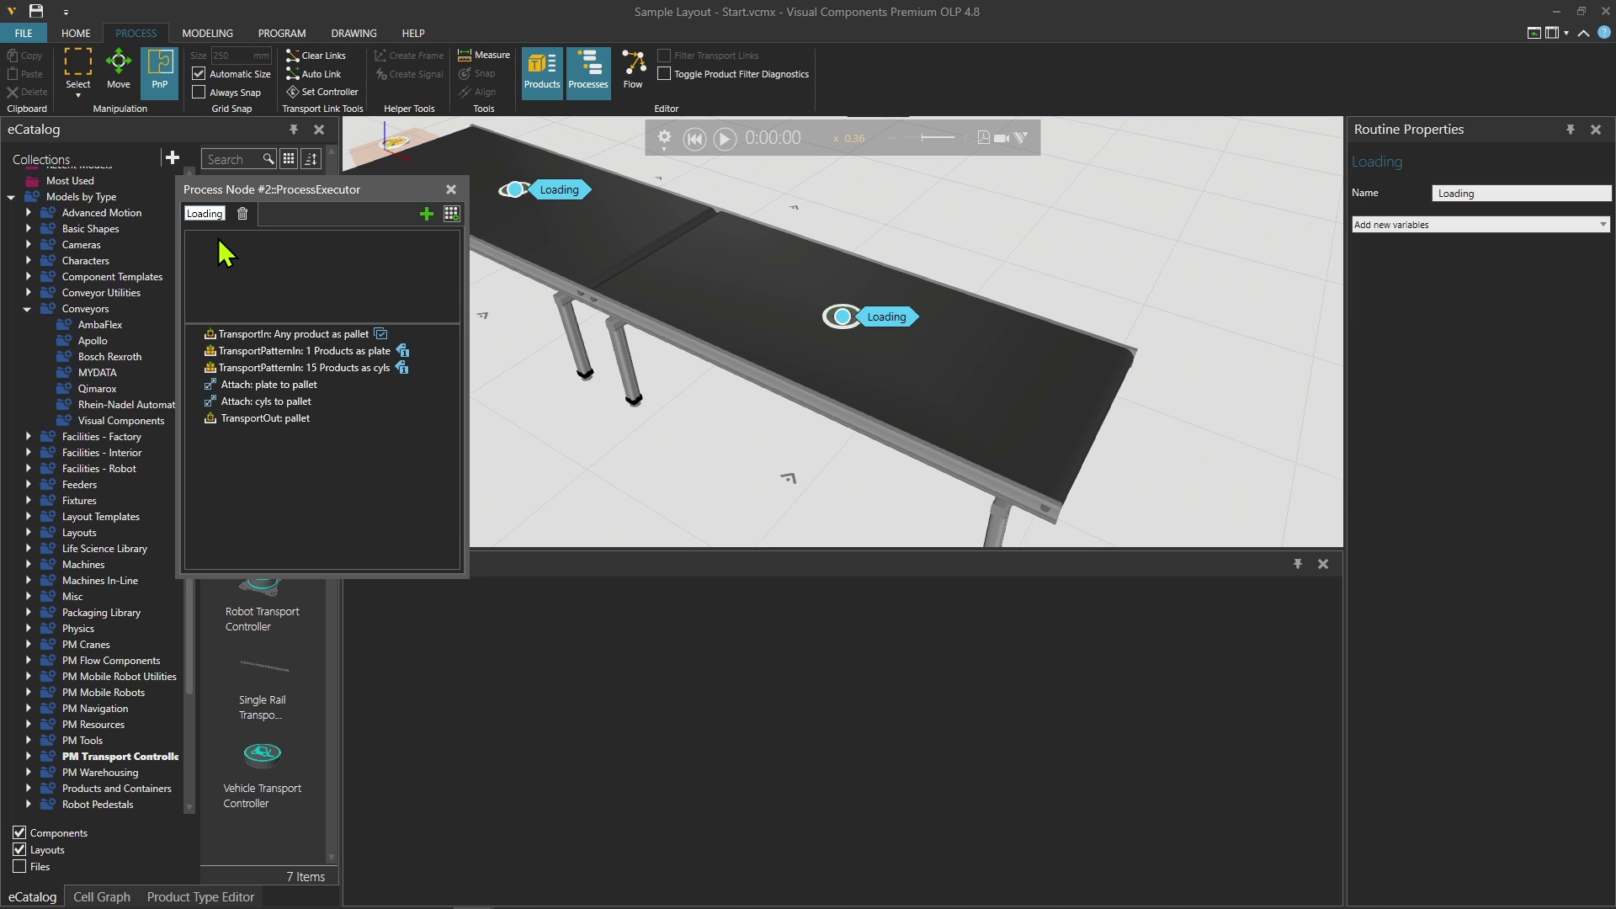
pyautogui.write('Un')
pyautogui.press('Return')
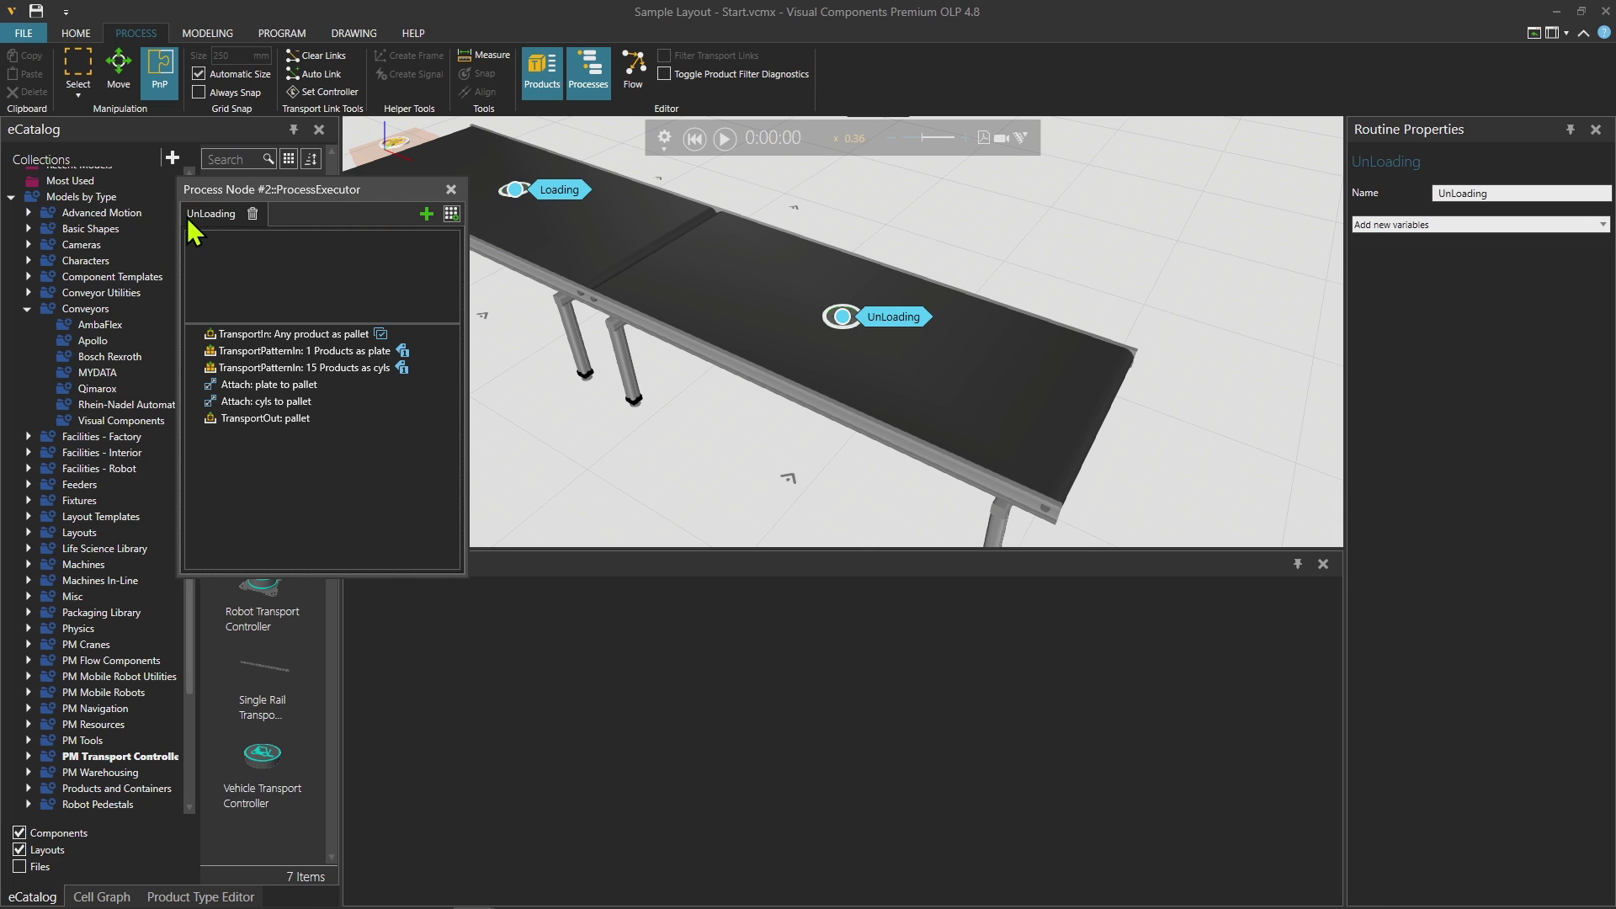
pyautogui.click(209, 214)
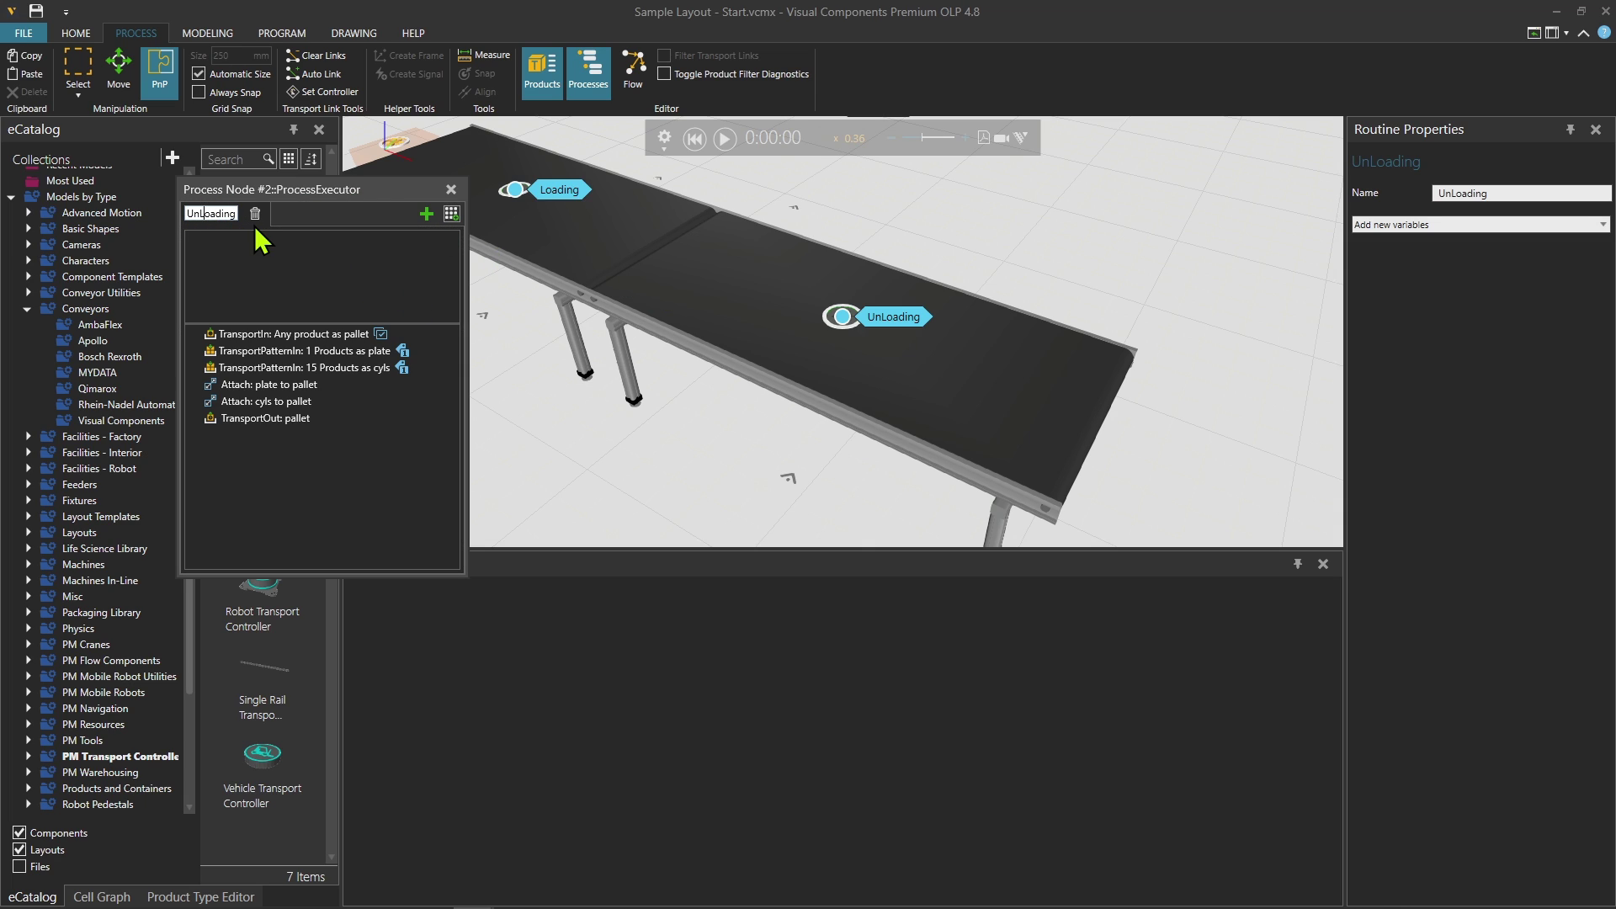
pyautogui.write('l')
pyautogui.press('Return')
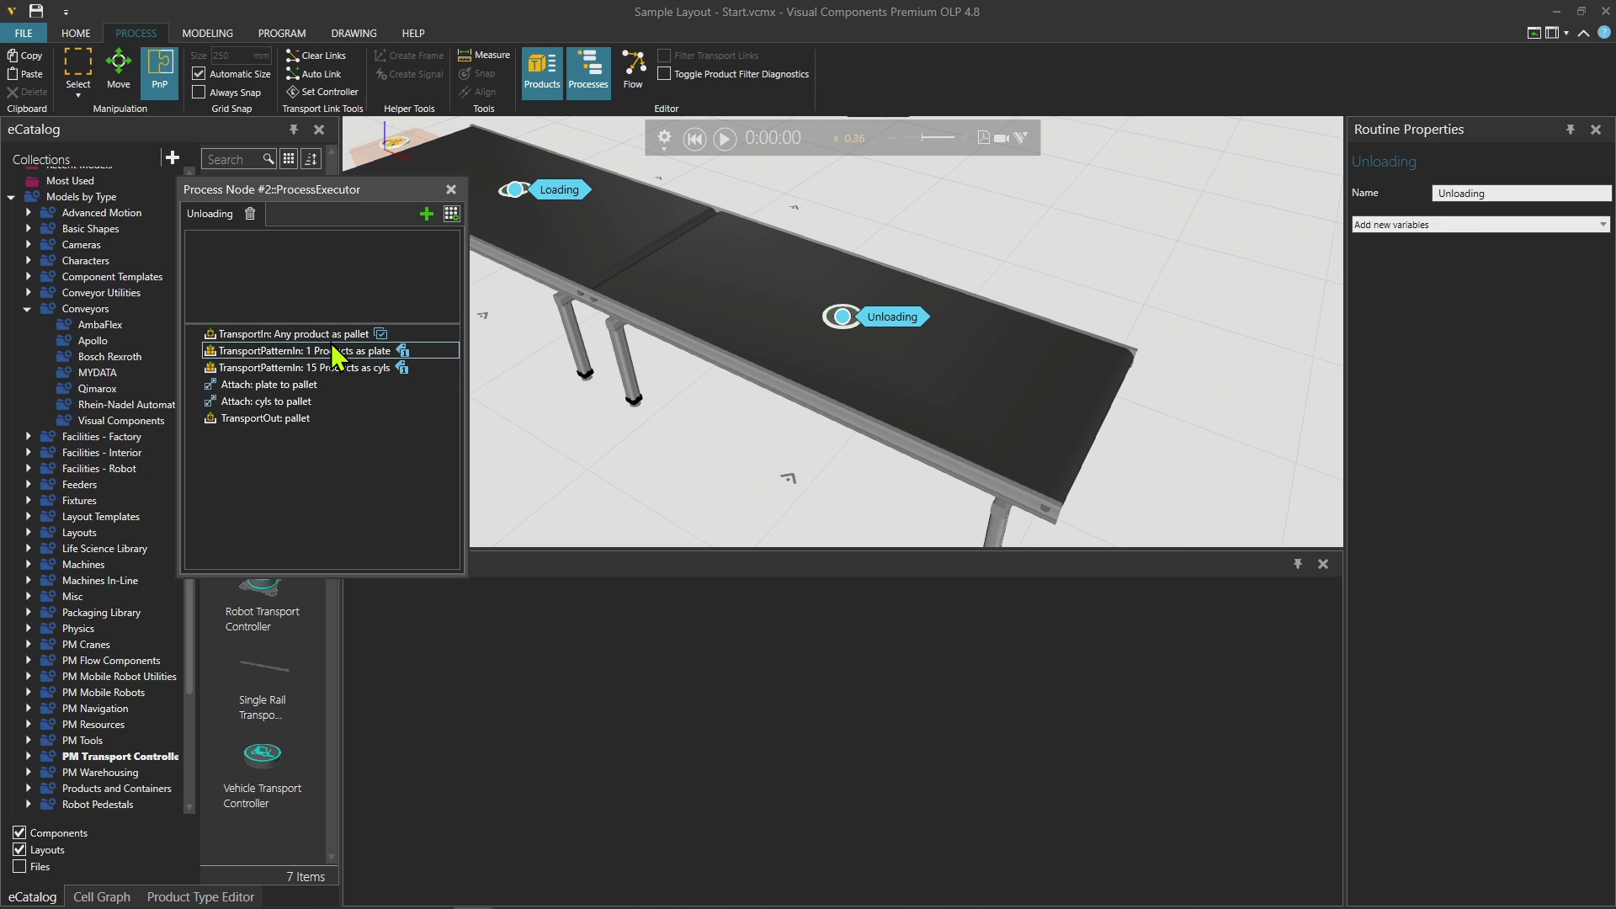
# Step: Delete the plate TransportPatternIn and cyls Attach statements, keeping only TransportIn and TransportOut
pyautogui.click(286, 337)
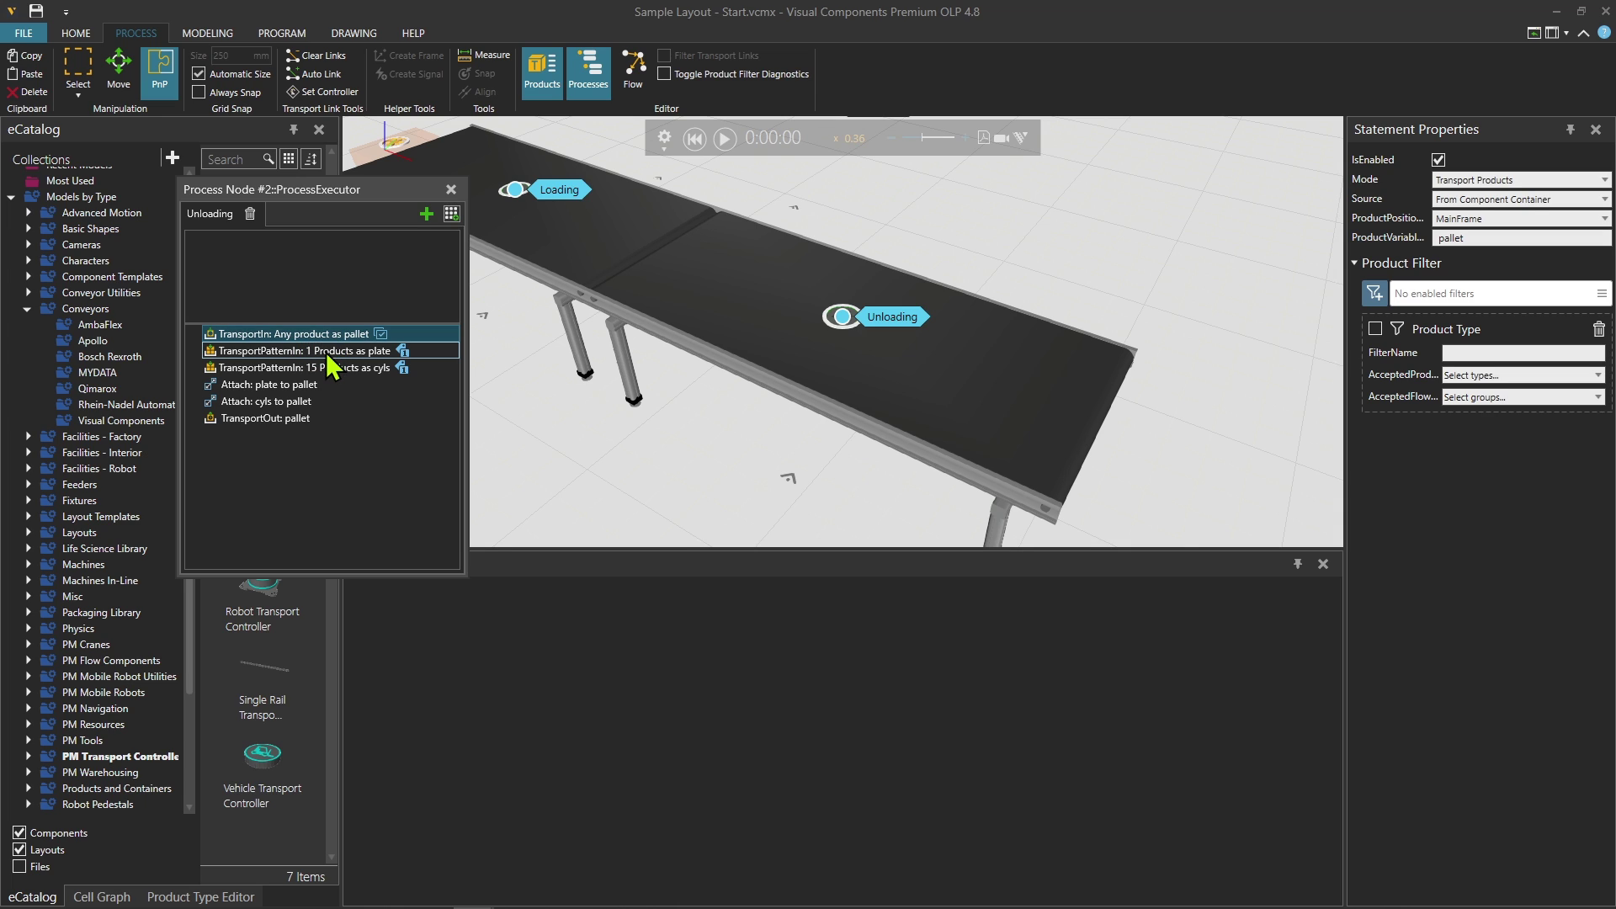
pyautogui.click(326, 352)
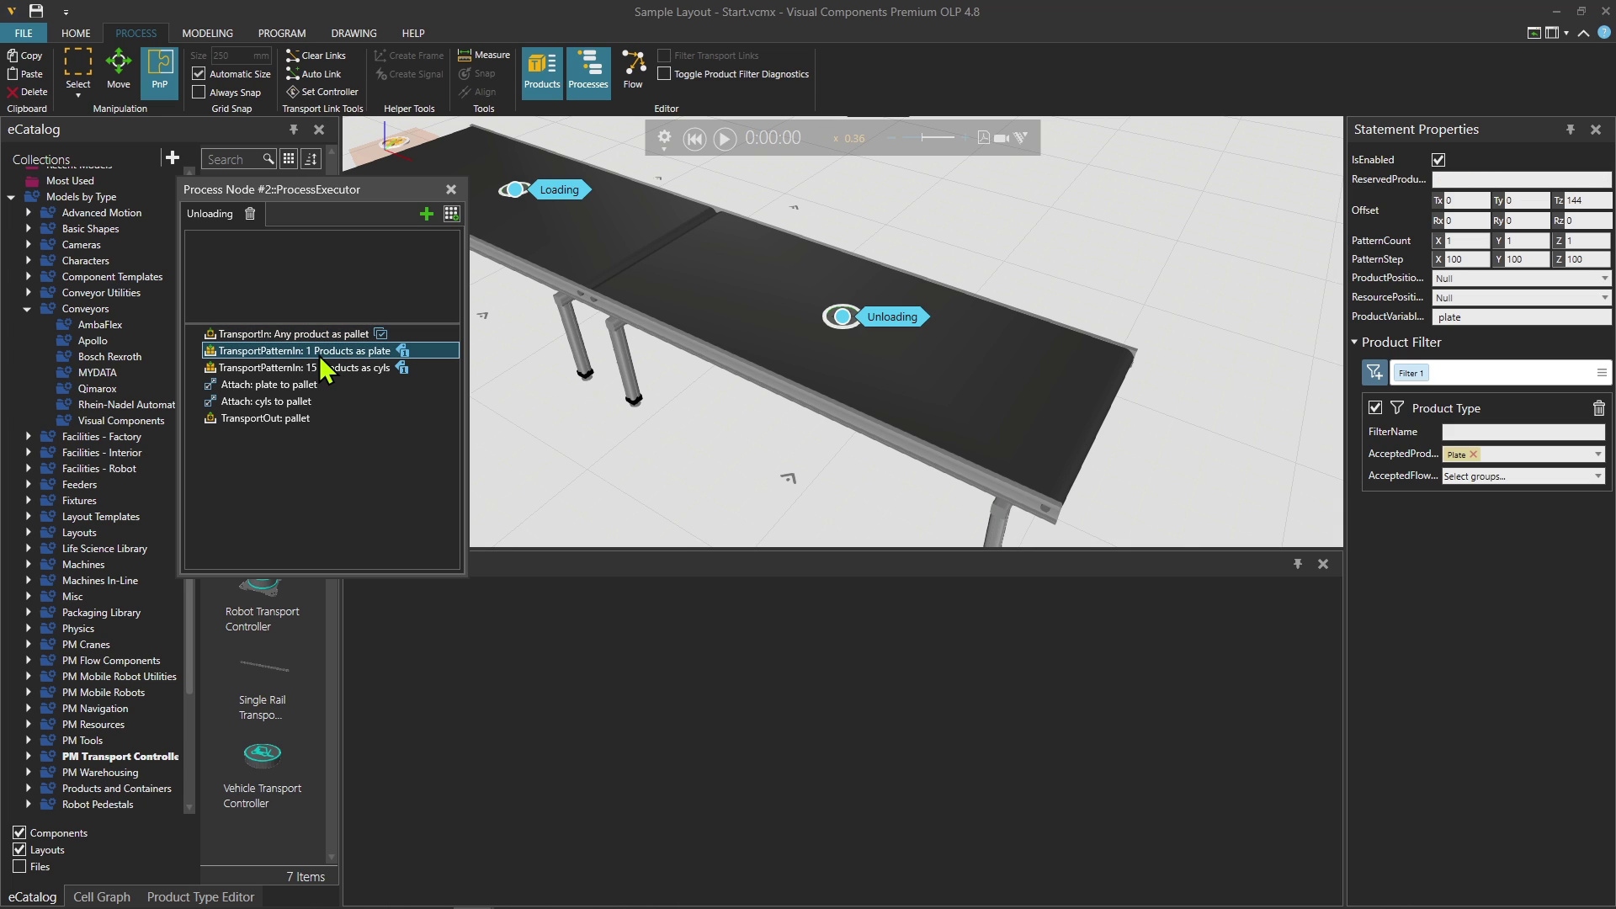
pyautogui.press('Delete')
pyautogui.click(320, 355)
pyautogui.press('Delete')
pyautogui.click(320, 355)
pyautogui.press('Delete')
pyautogui.click(320, 356)
pyautogui.press('Delete')
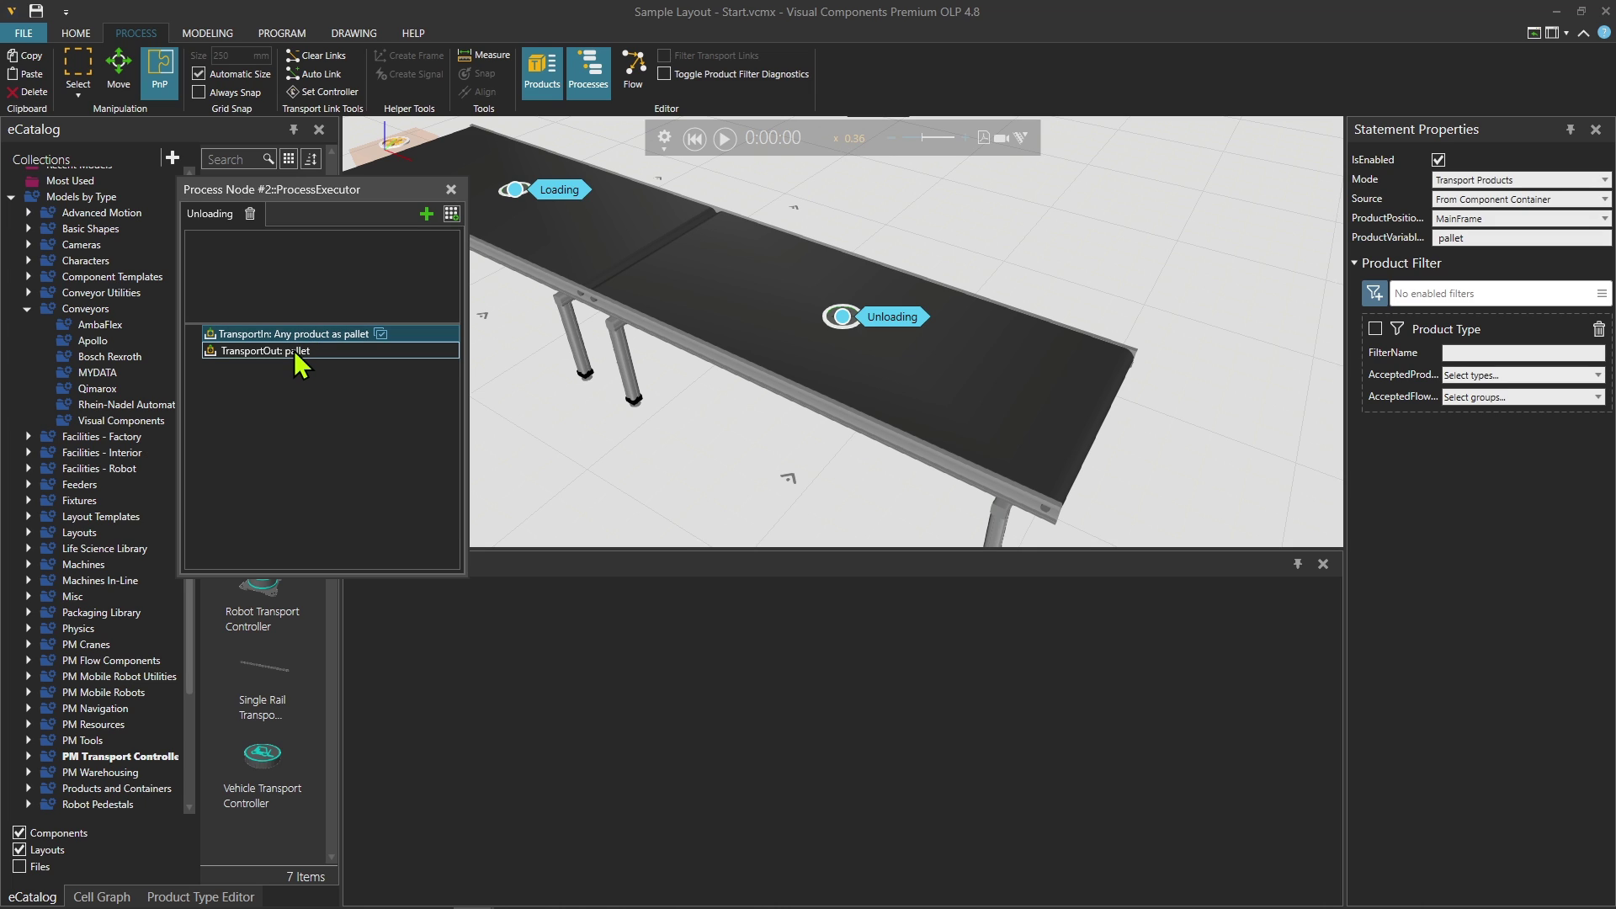
pyautogui.click(451, 214)
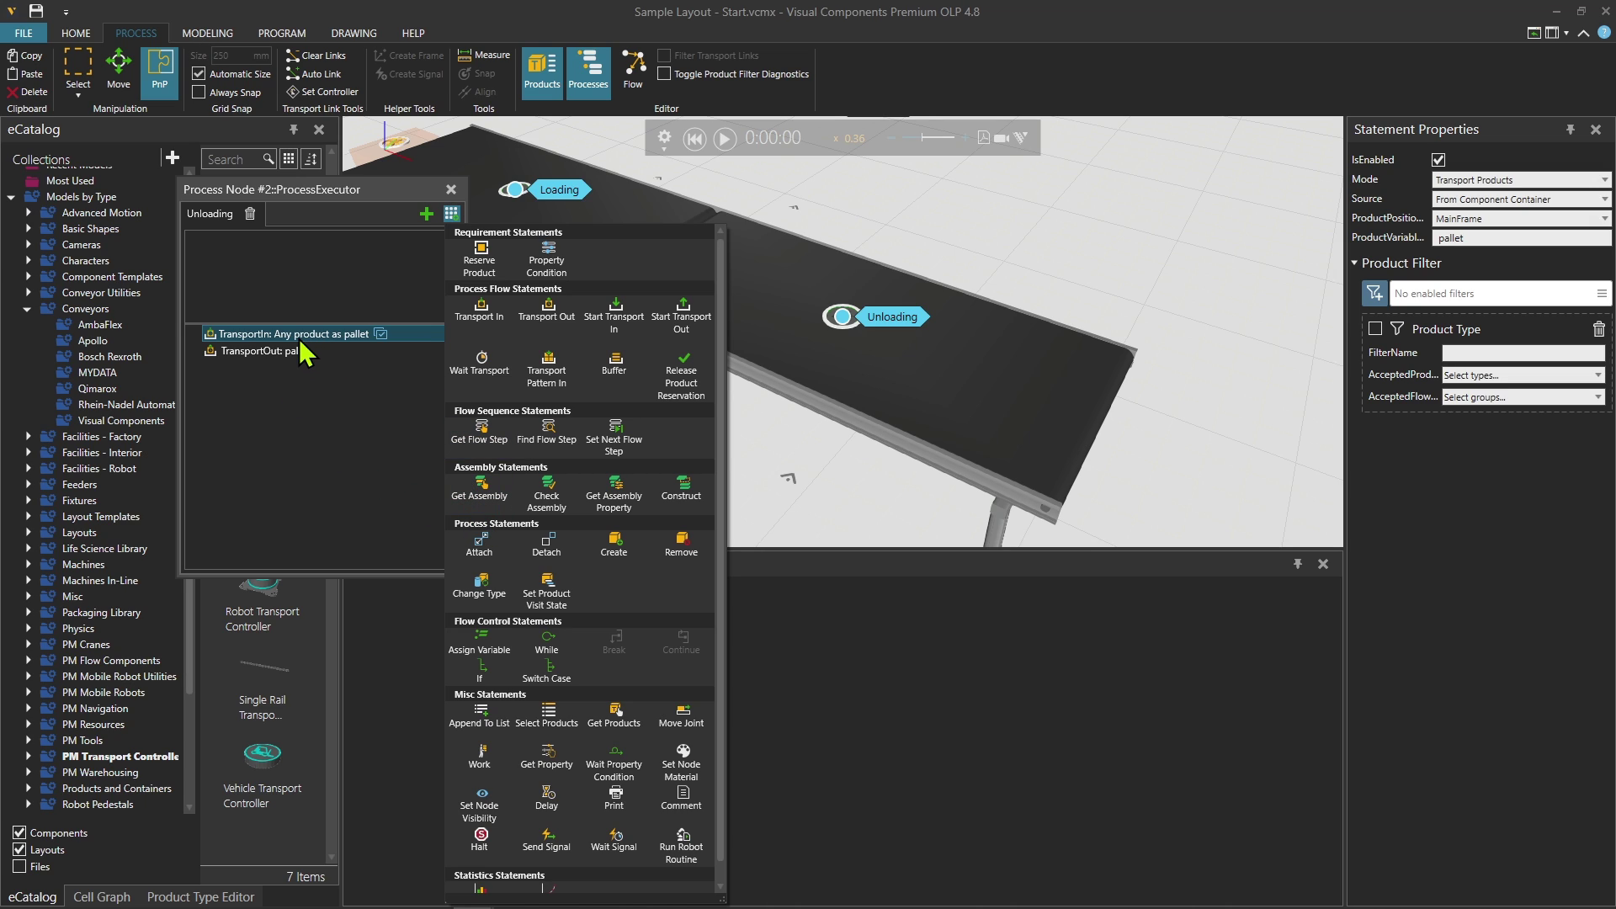
# Step: Add a Detach step with DetachMany on and product variable name pallet
pyautogui.click(548, 552)
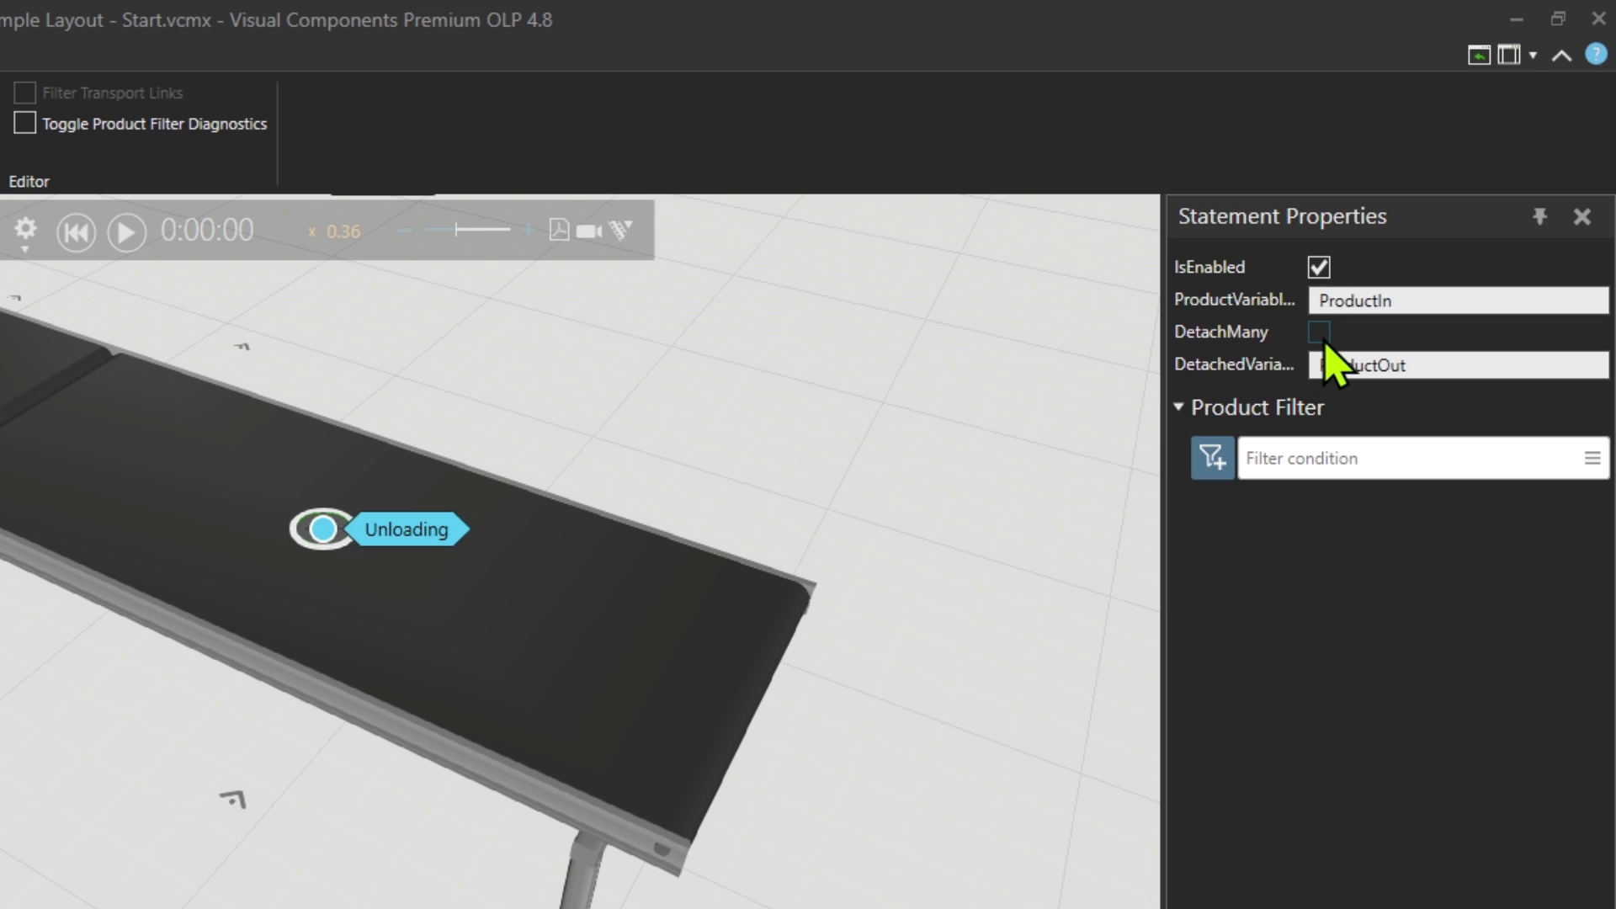
pyautogui.click(1356, 294)
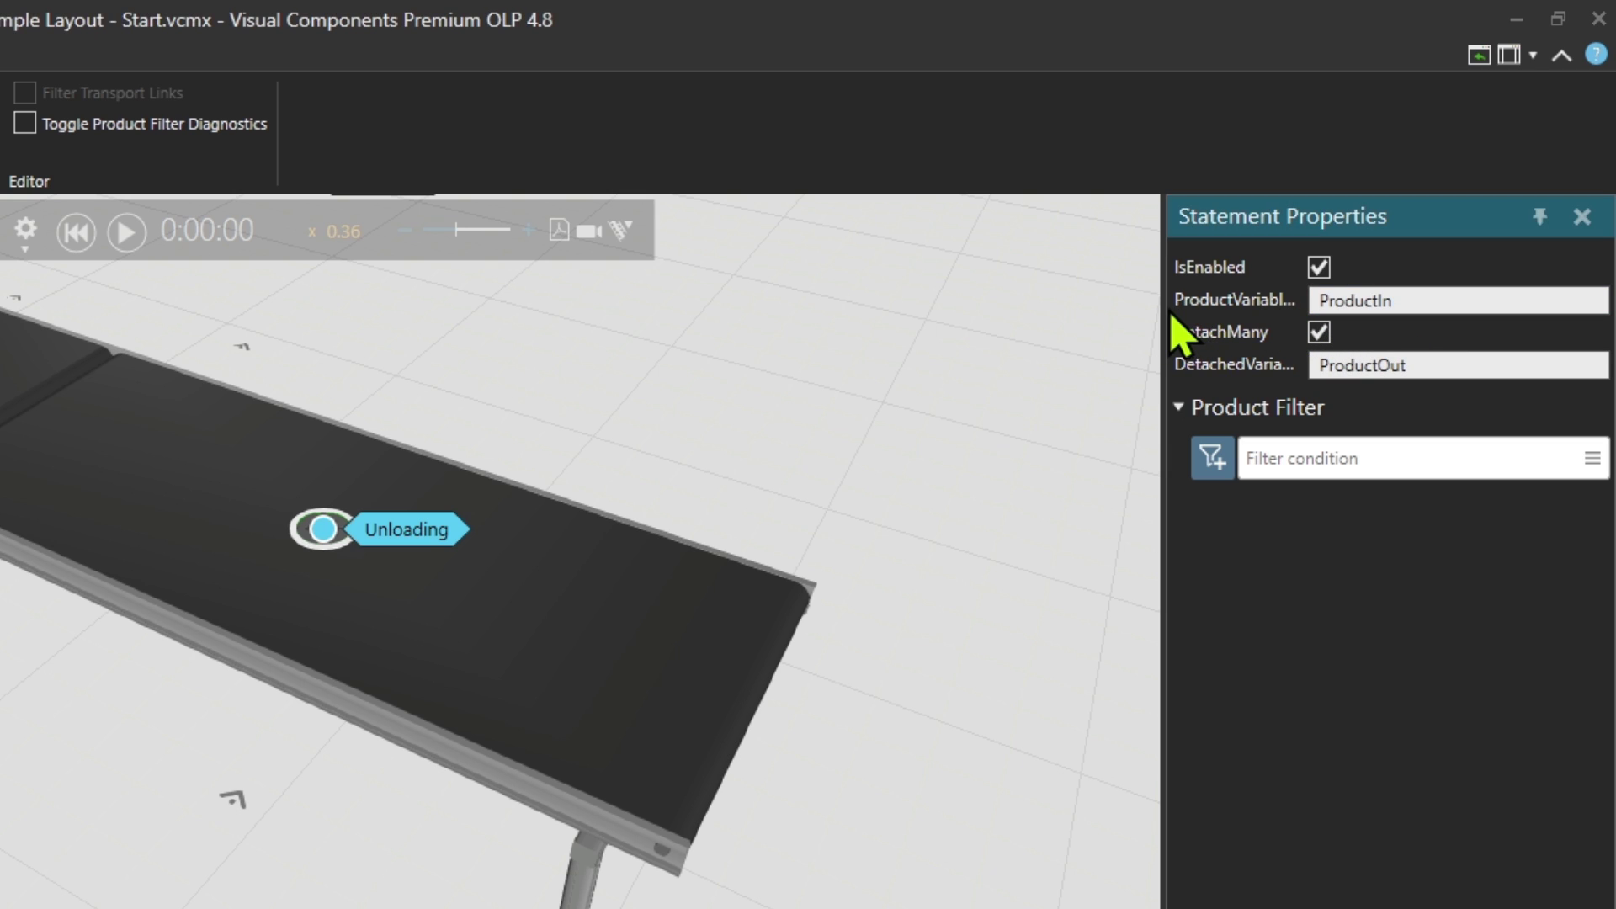
pyautogui.moveTo(1163, 307); pyautogui.dragTo(903, 335)
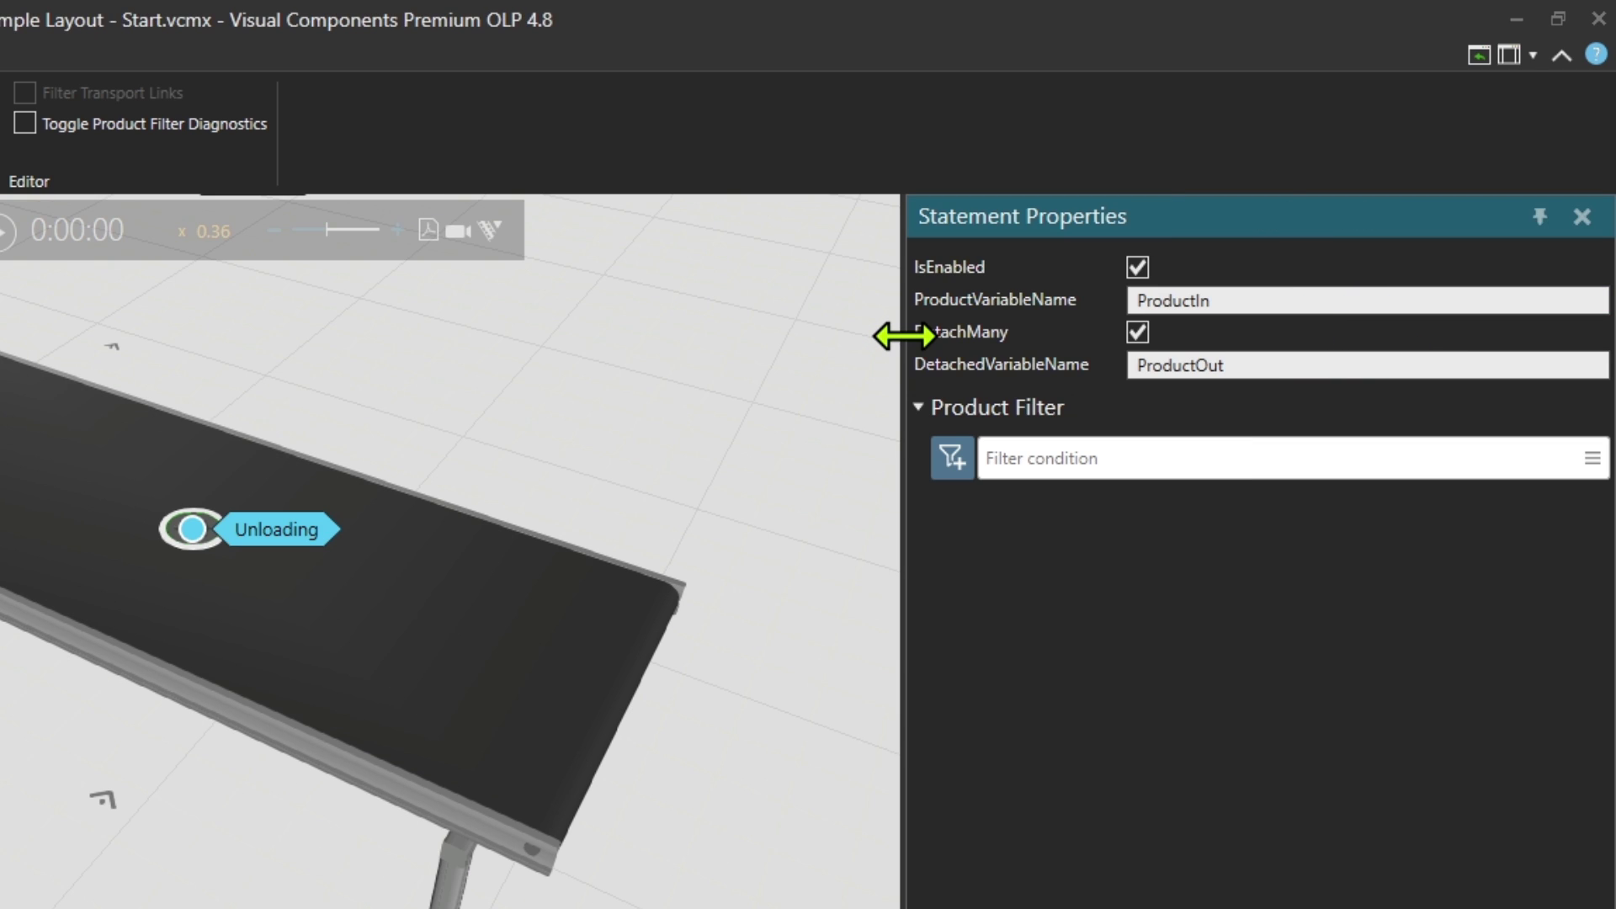
pyautogui.click(1259, 296)
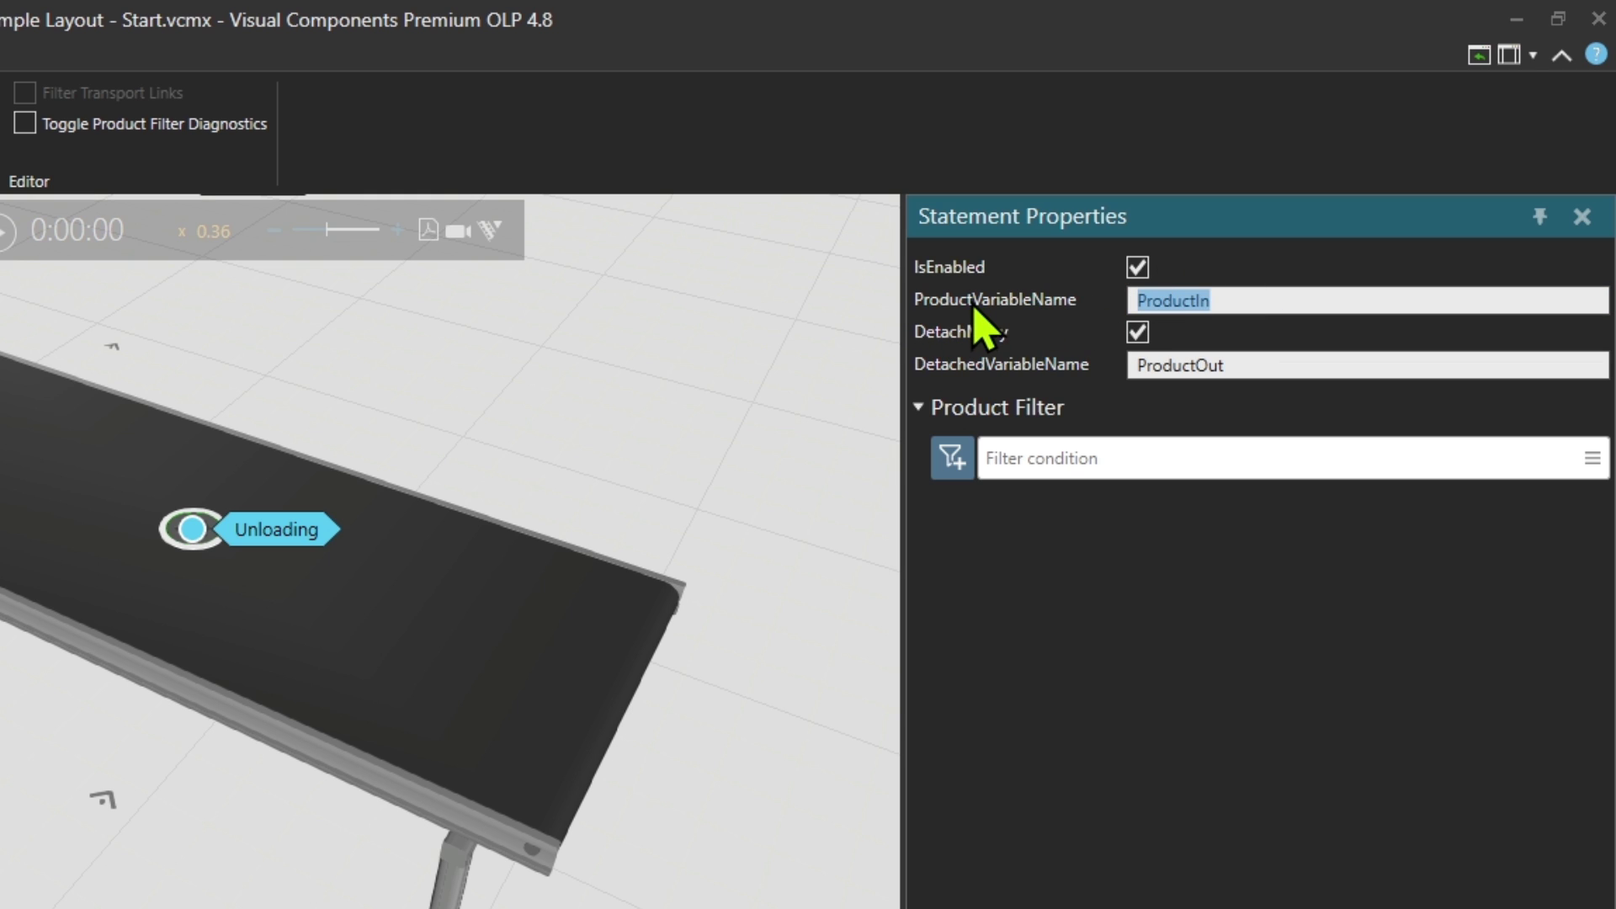
pyautogui.write('pallet')
pyautogui.press('Return')
# Step: Set the Detach step's DetachedVariableName to 'cyls'
pyautogui.click(1270, 363)
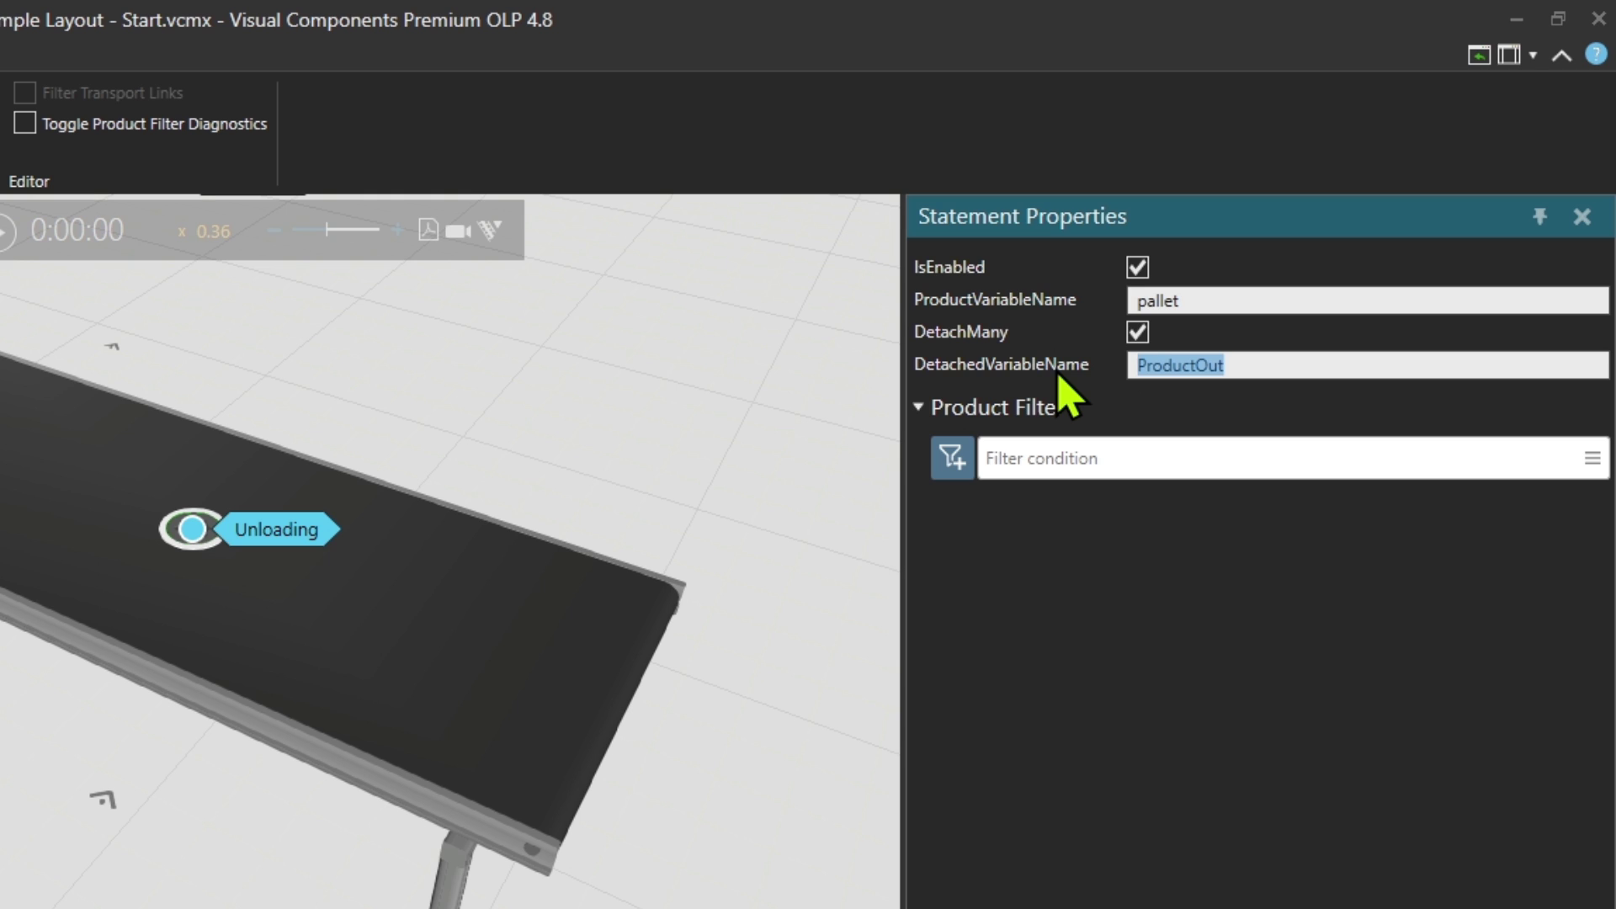
pyautogui.write('c')
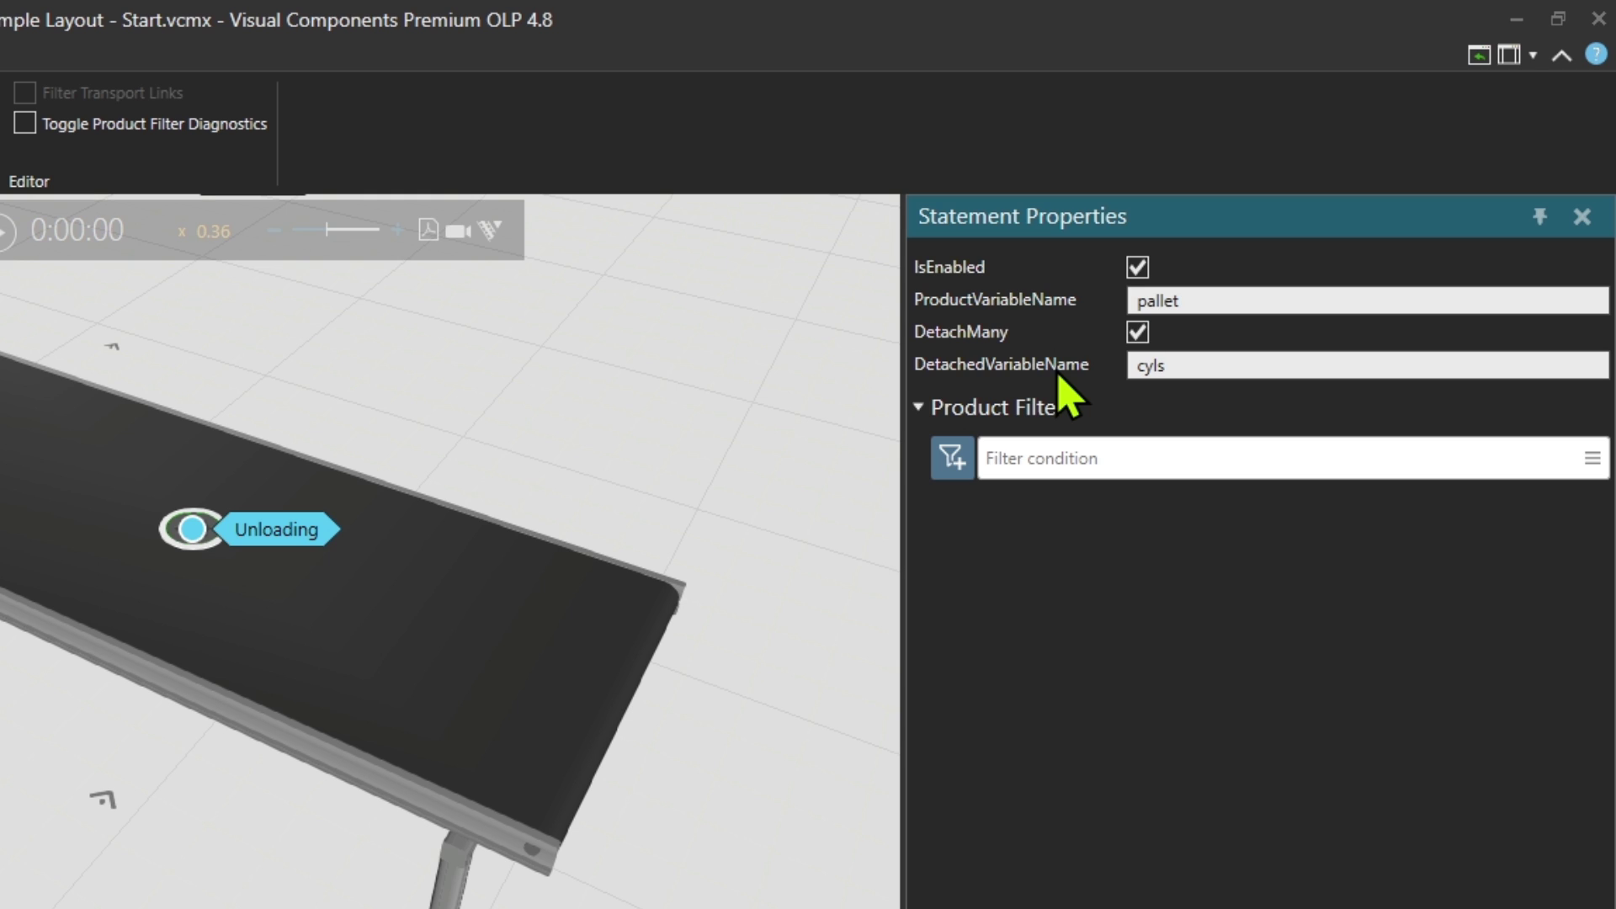
pyautogui.write('yls')
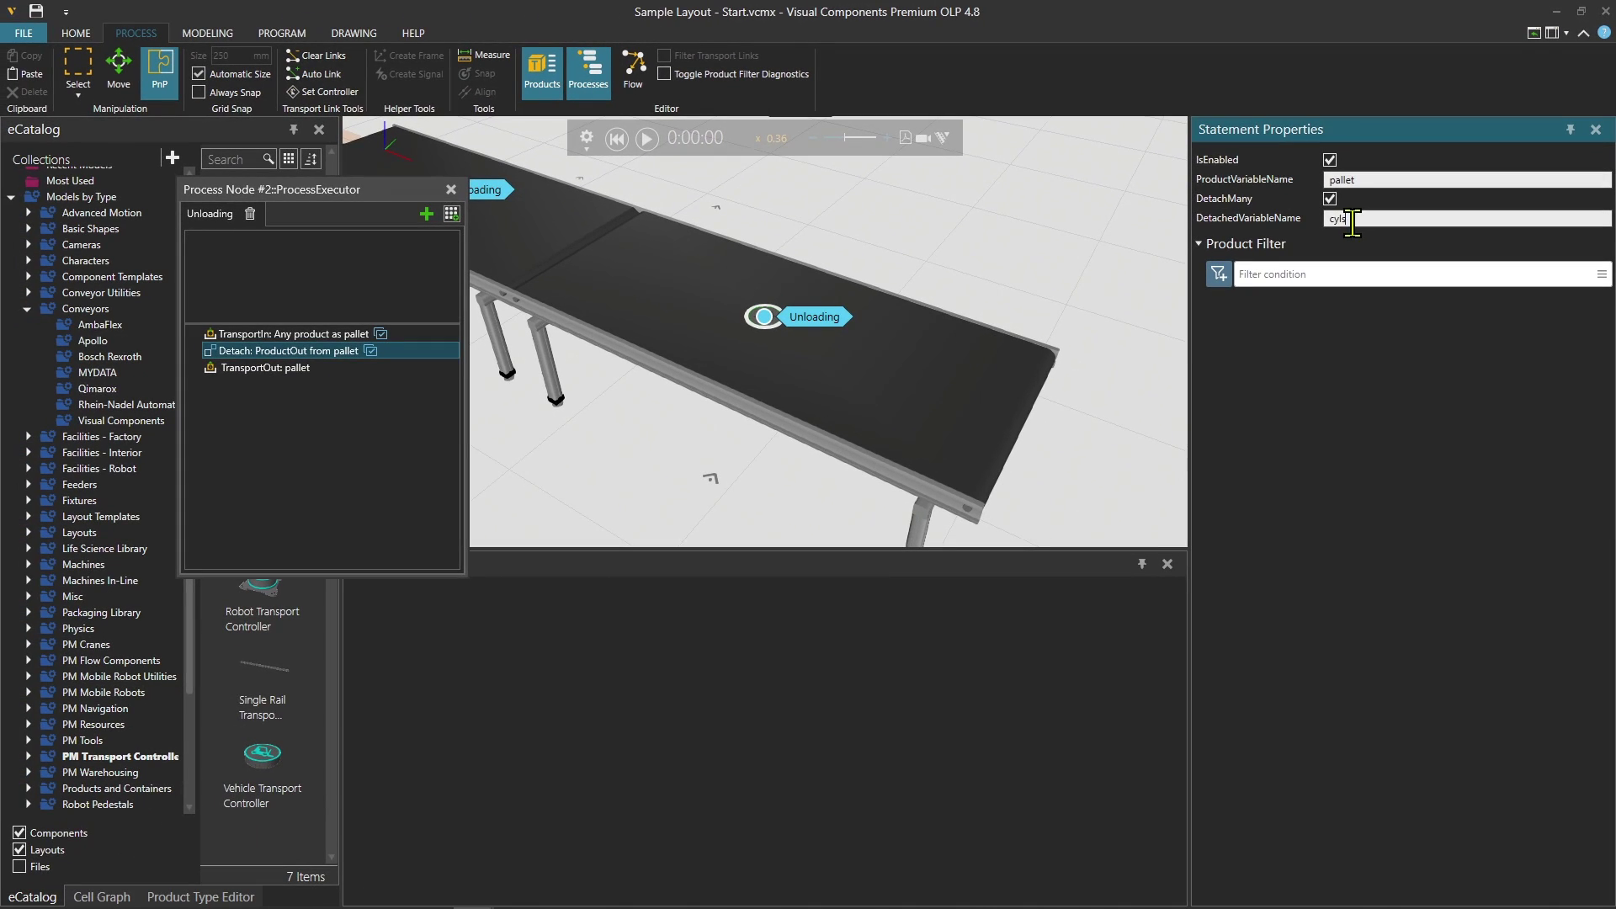
pyautogui.press('Return')
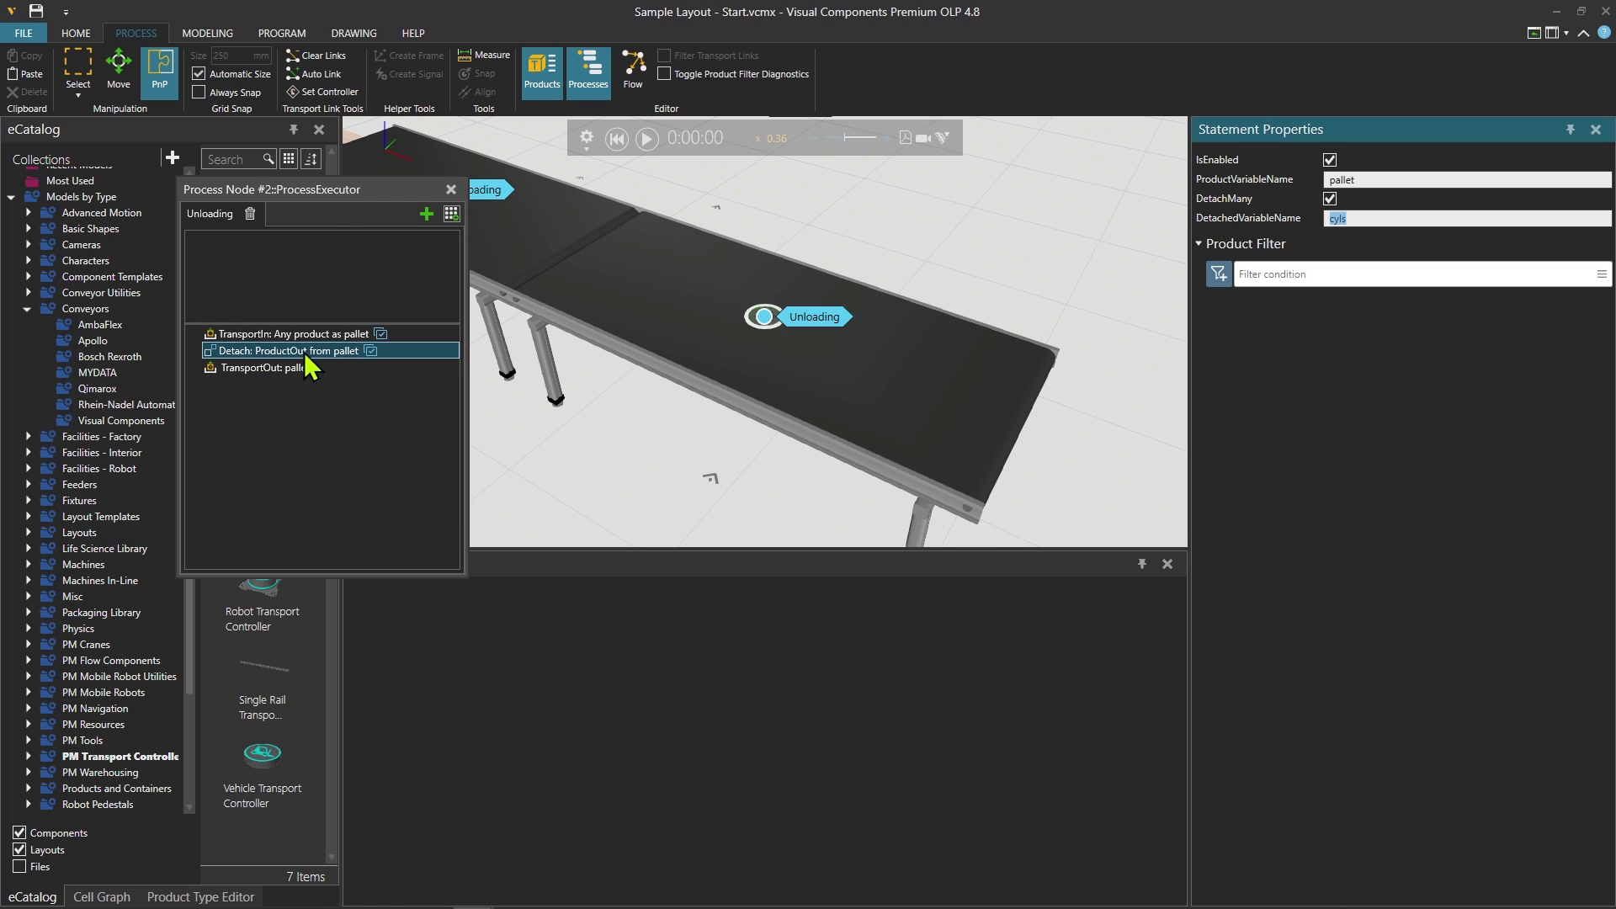
# Step: Add a TransportOut step after the Detach that sends out cyls
pyautogui.moveTo(333, 201); pyautogui.dragTo(477, 267)
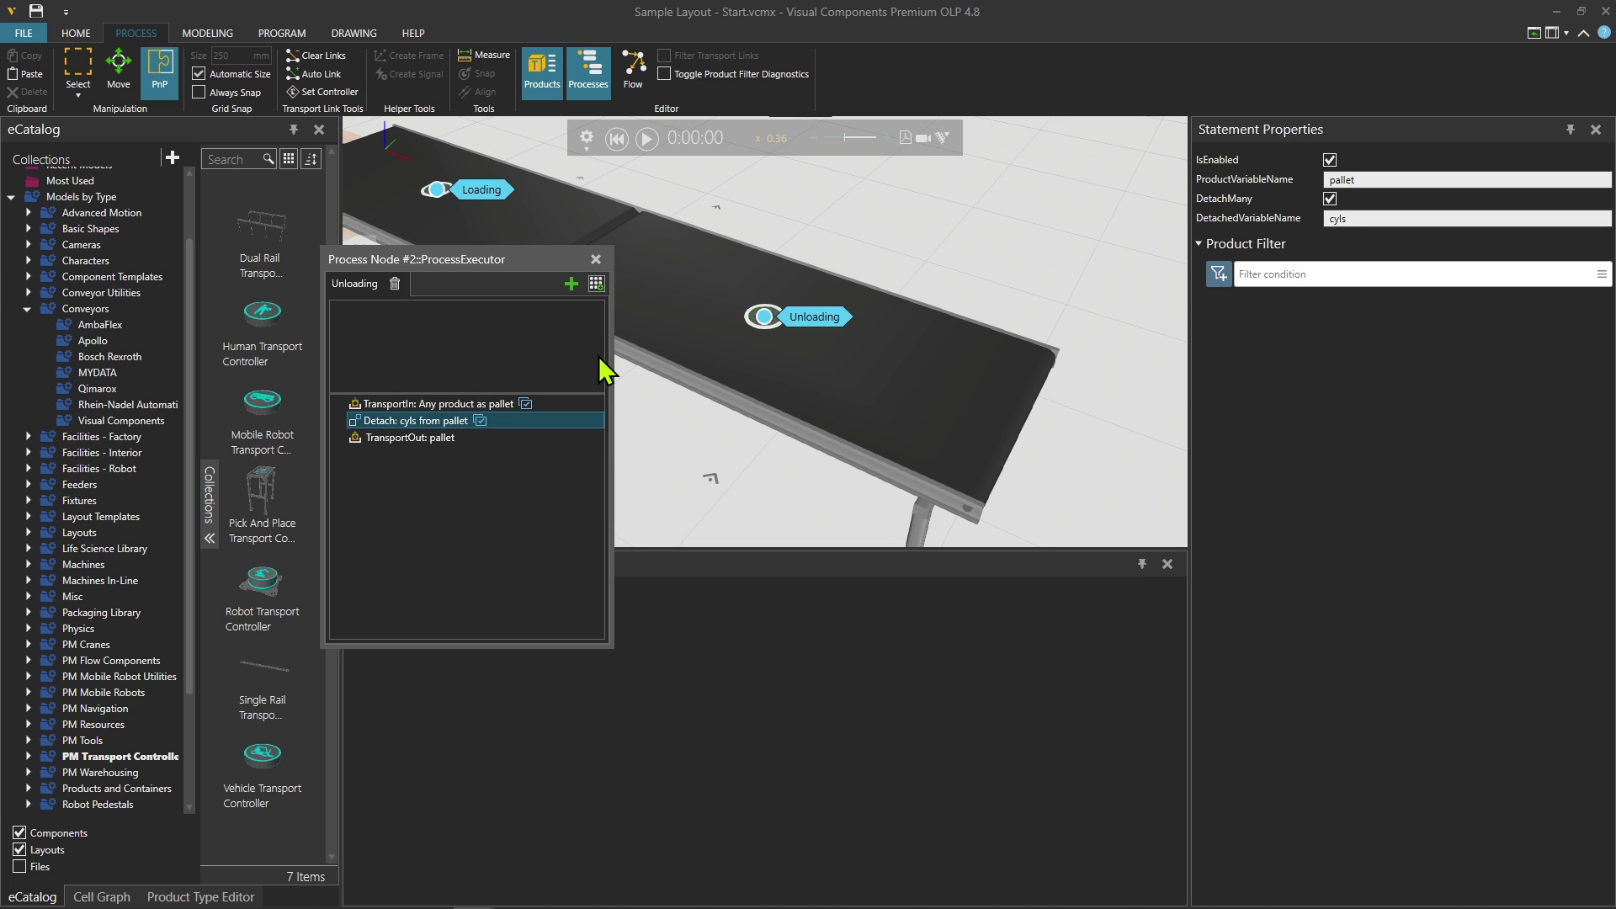
pyautogui.click(595, 283)
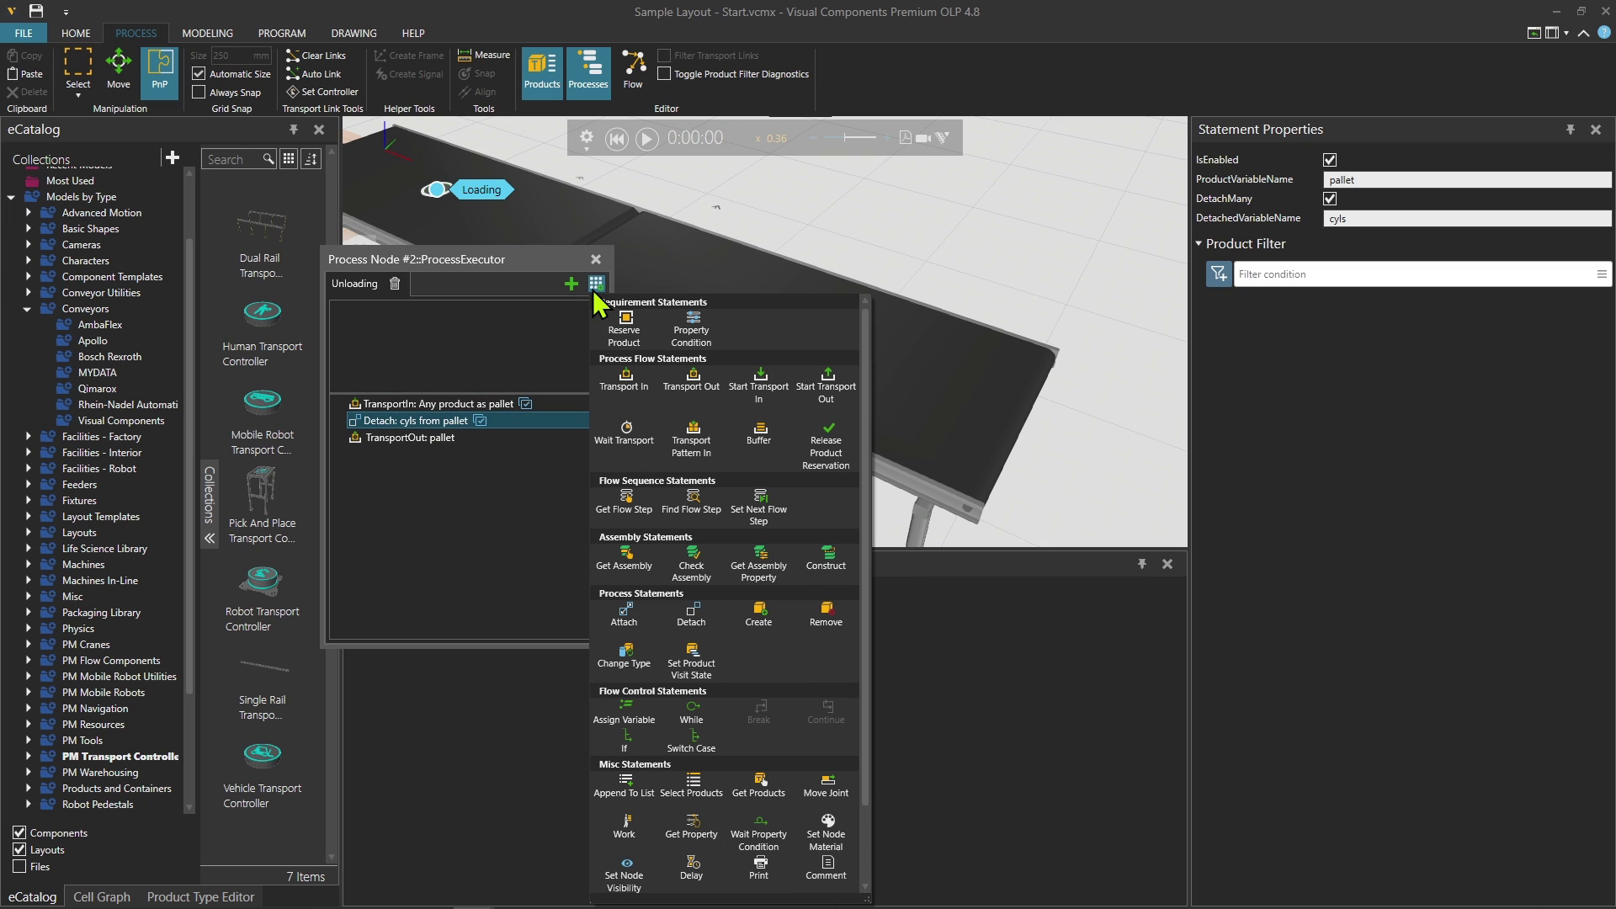
pyautogui.moveTo(691, 381); pyautogui.dragTo(523, 423)
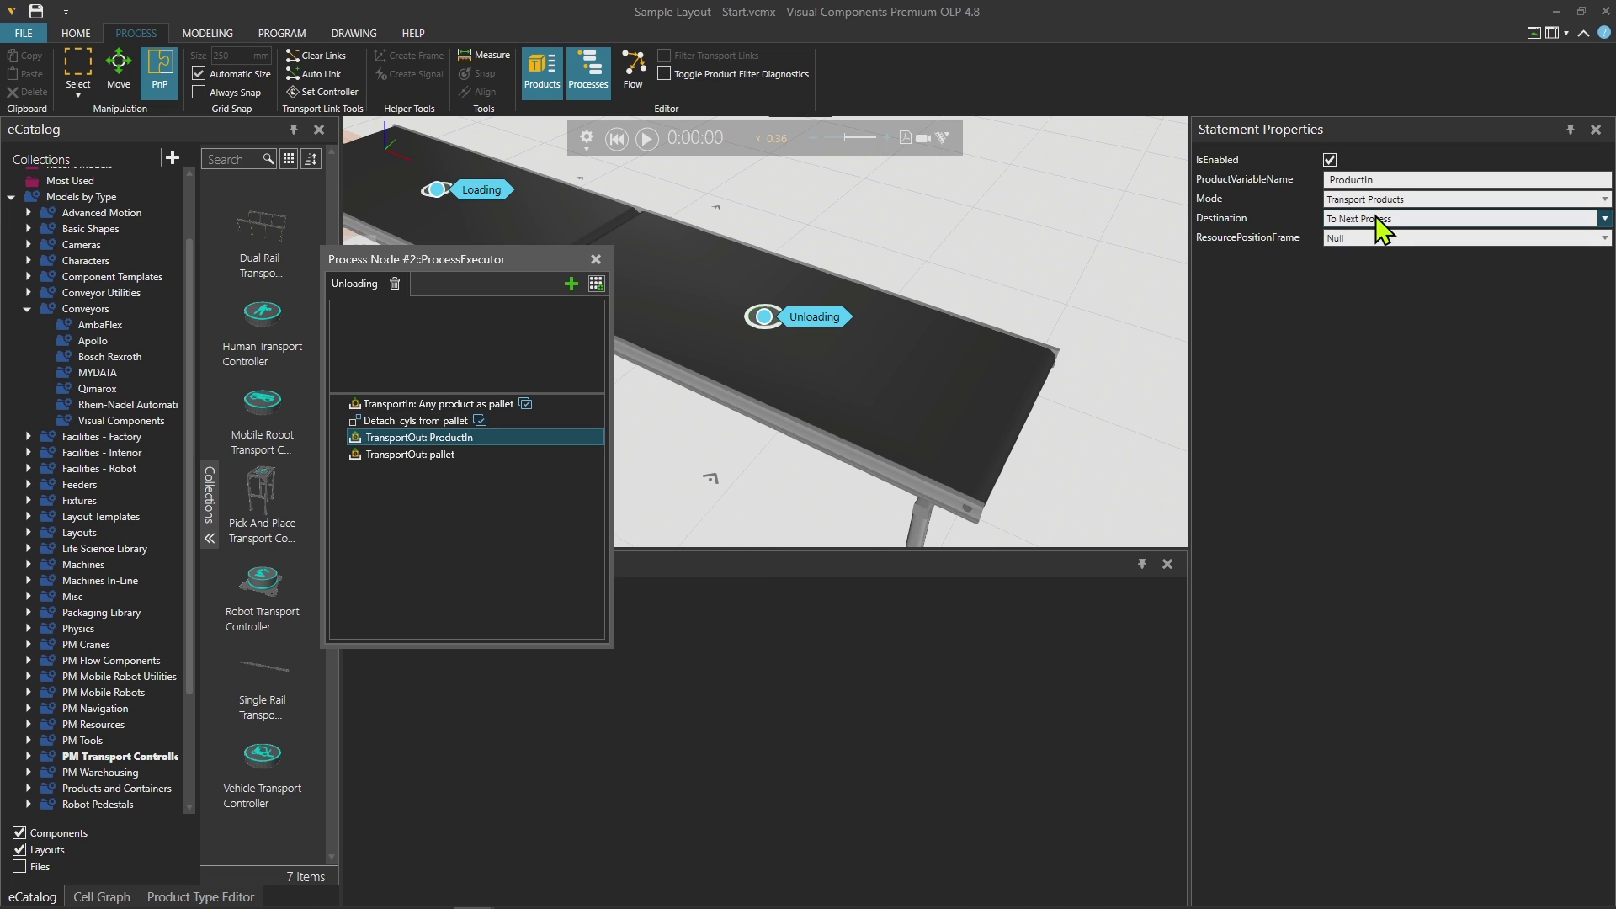
pyautogui.click(1198, 179)
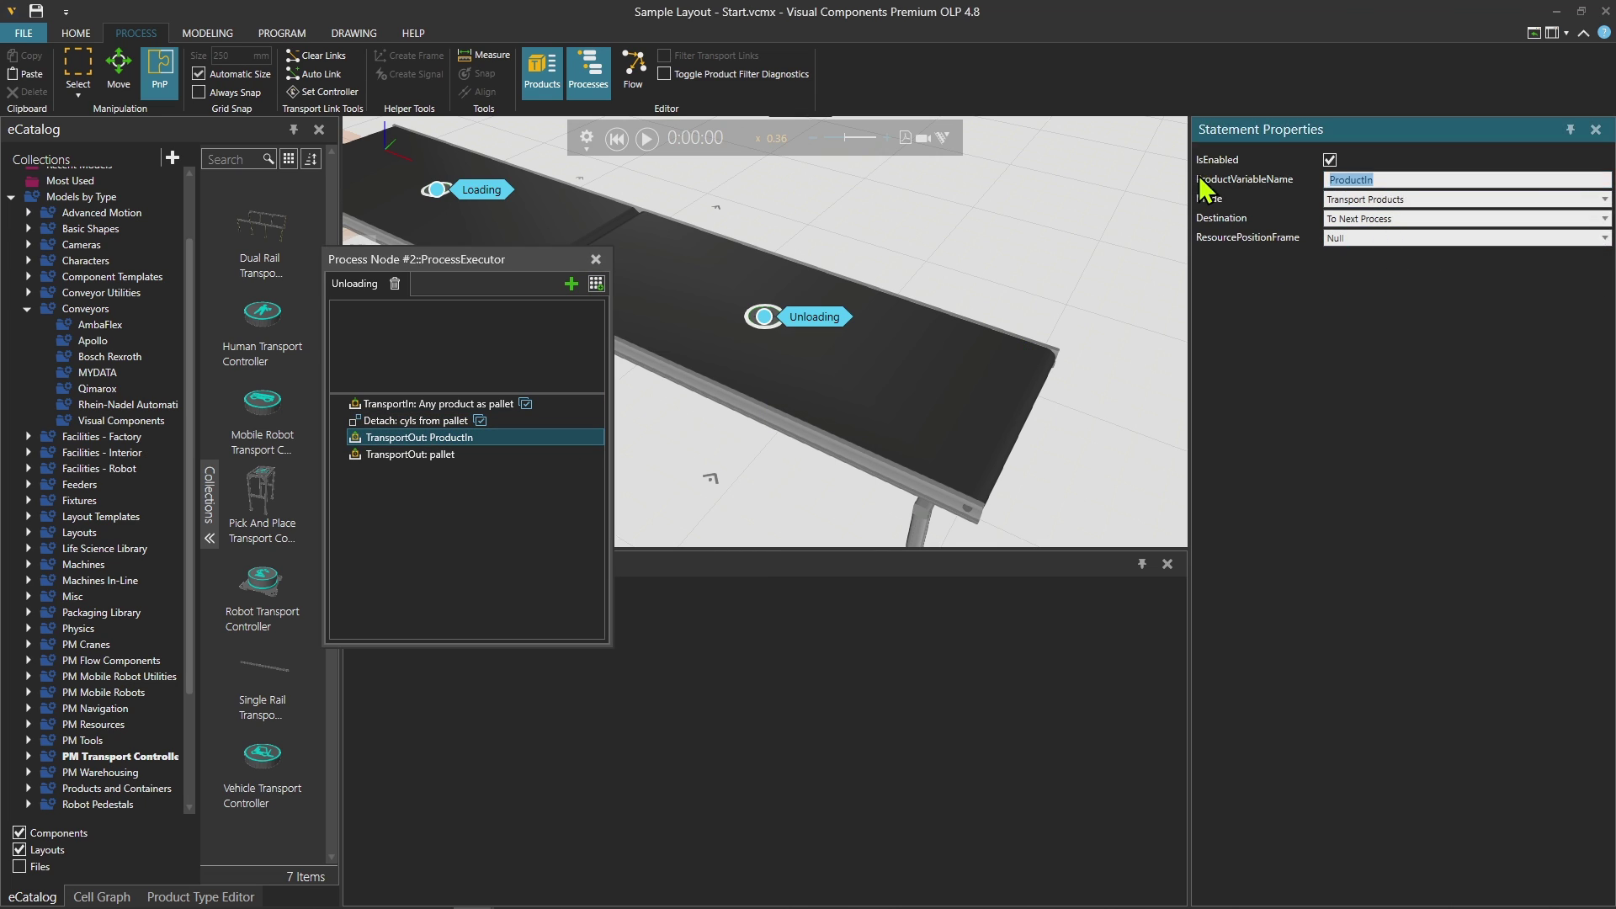
pyautogui.write('cyls')
pyautogui.press('Return')
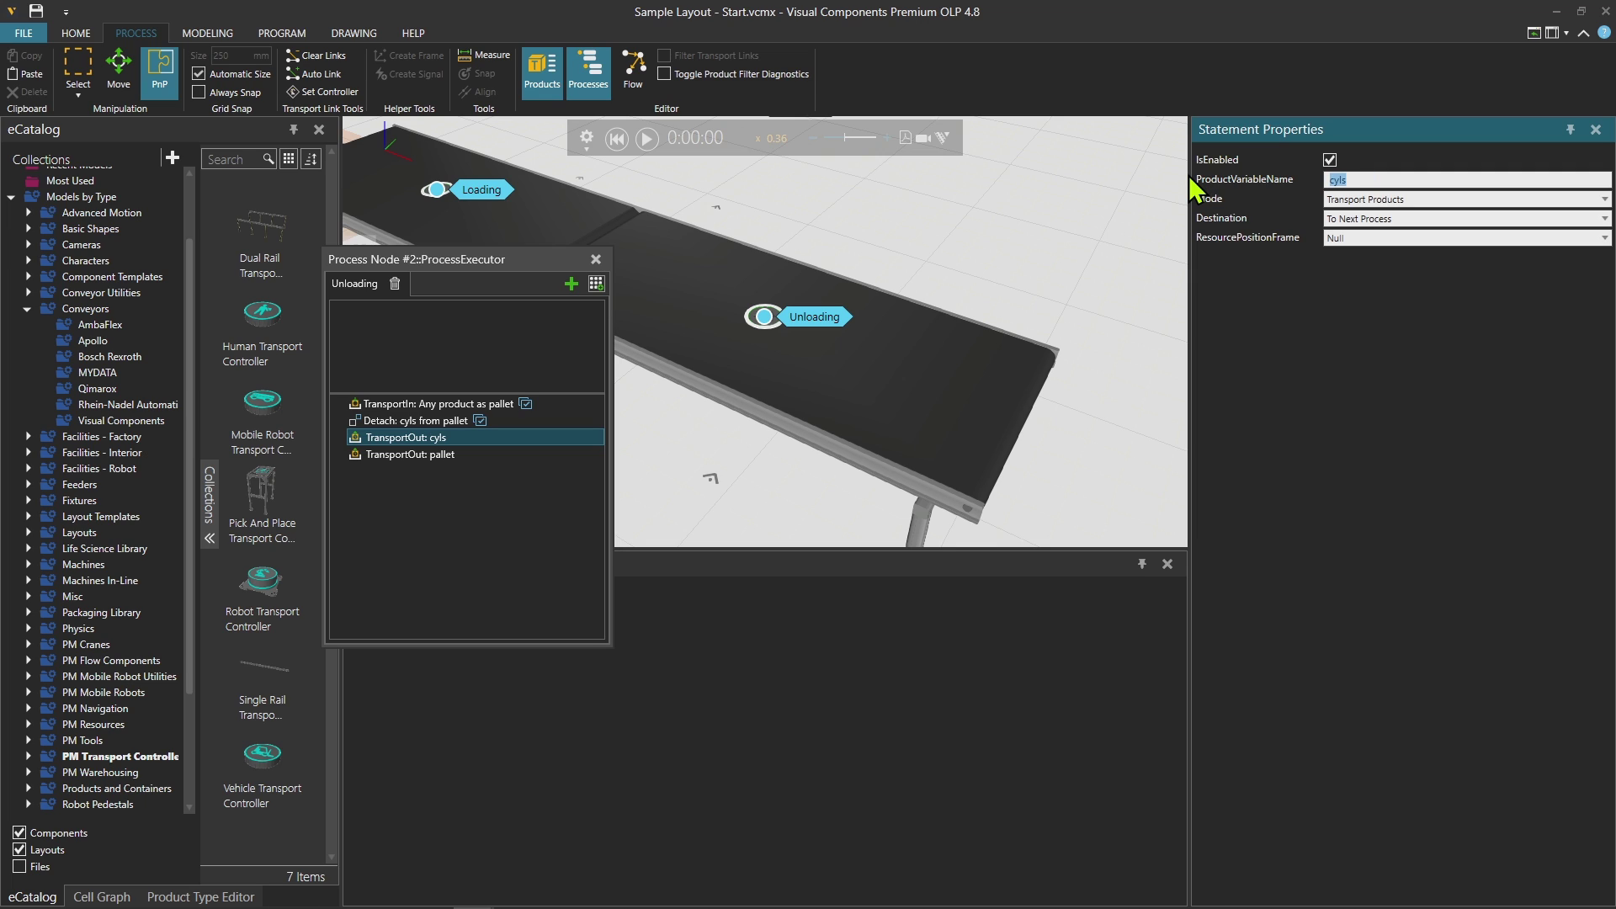
# Step: Add a Detach step releasing a single plate from pallet, DetachMany off
pyautogui.click(596, 283)
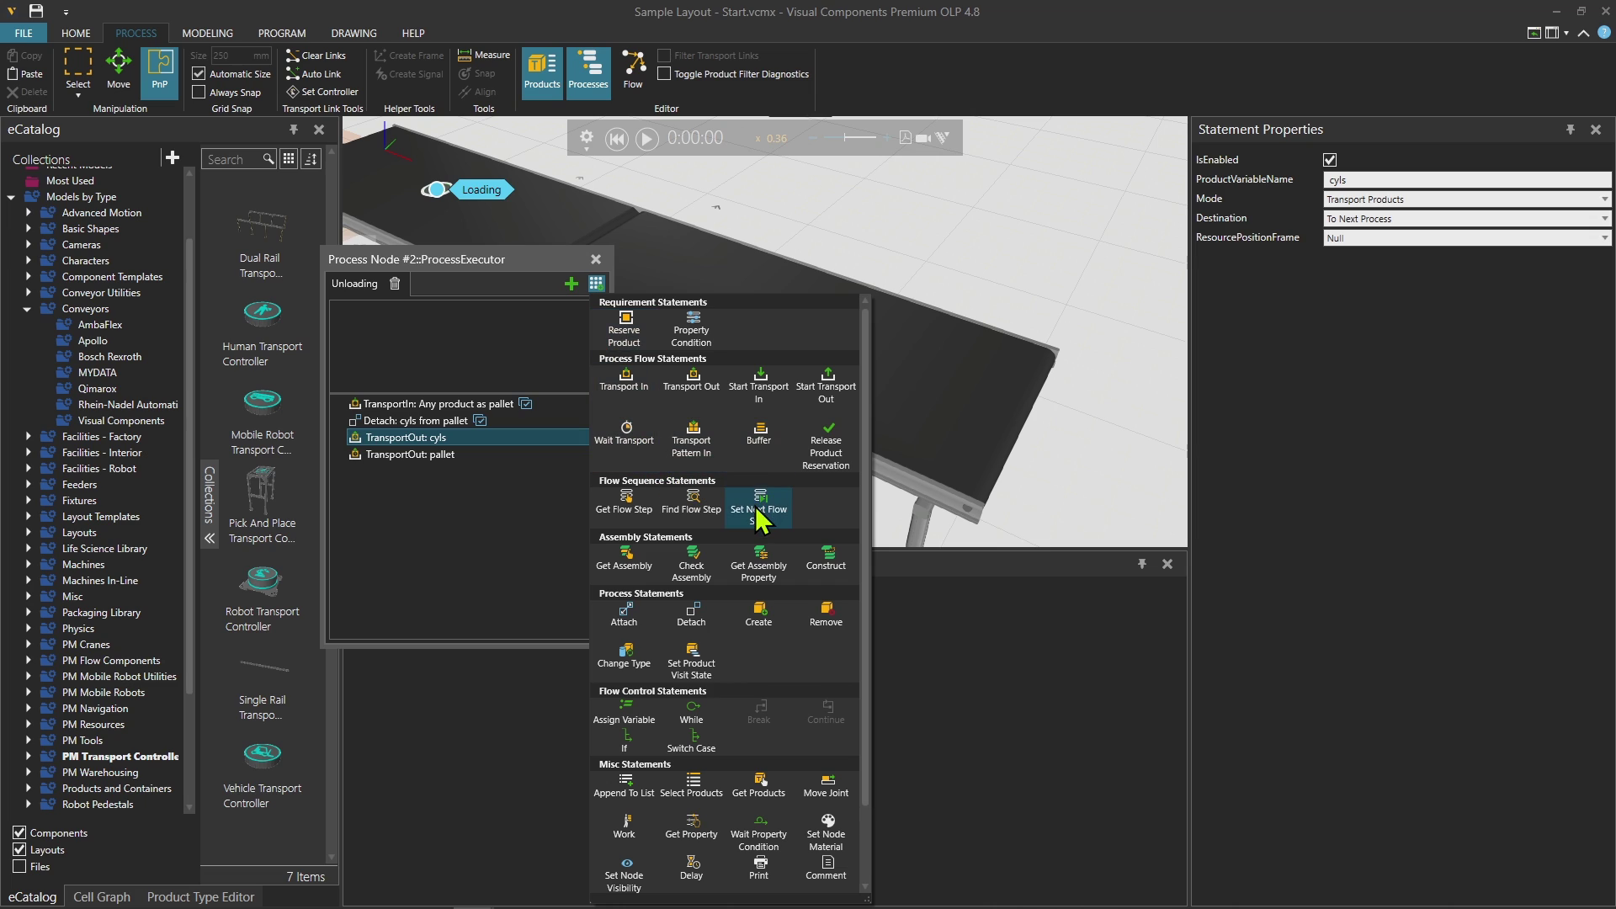
pyautogui.click(691, 613)
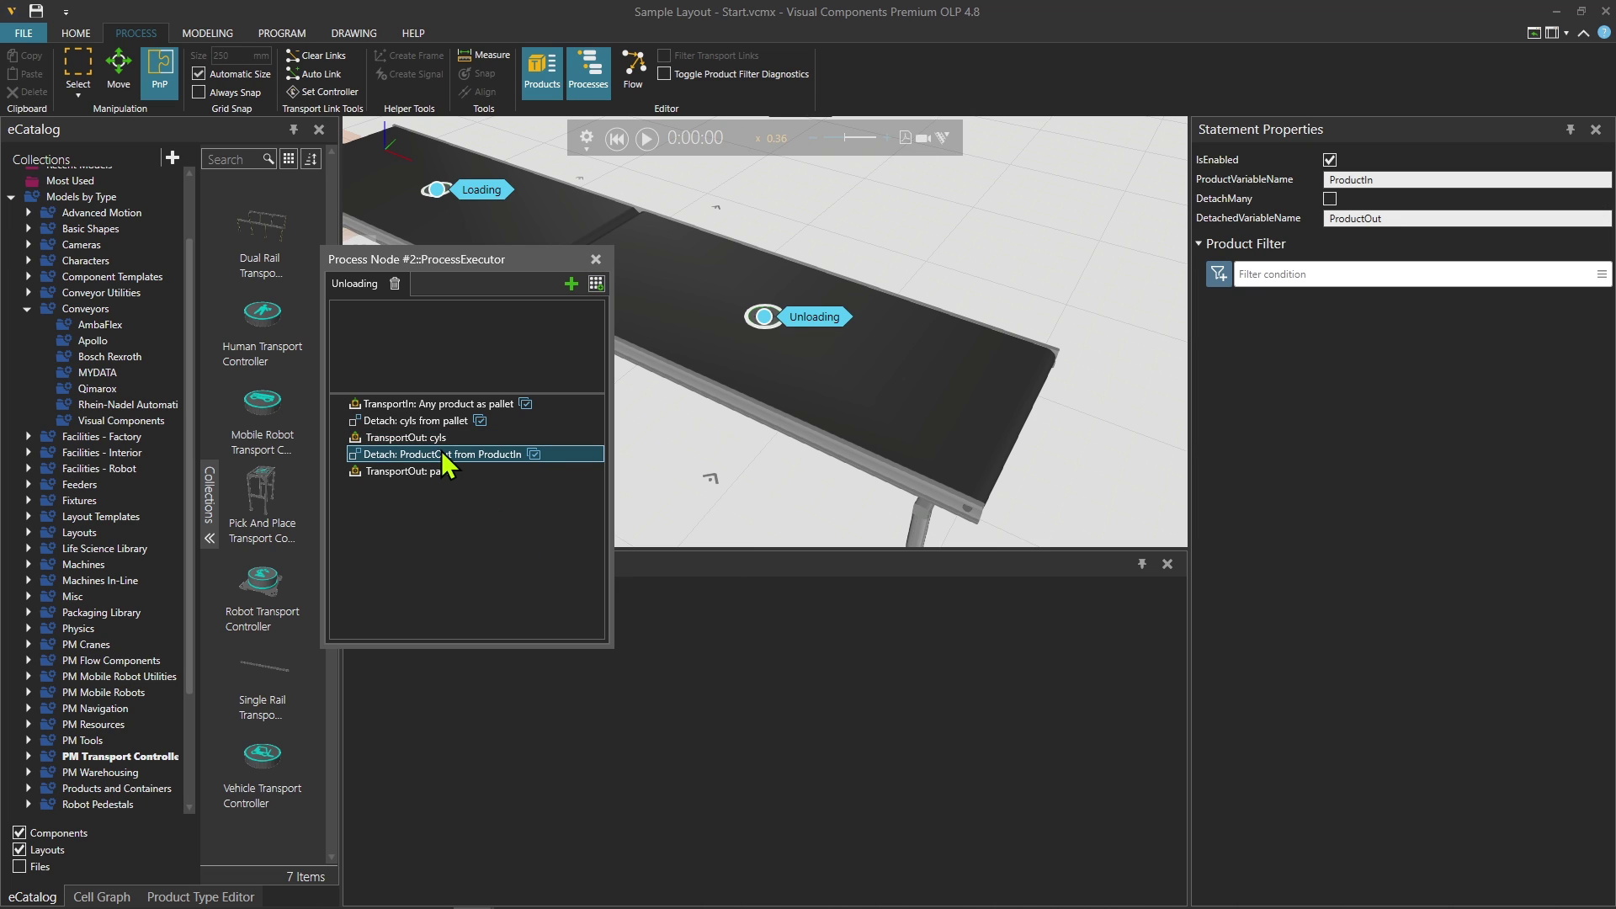
pyautogui.doubleClick(1381, 180)
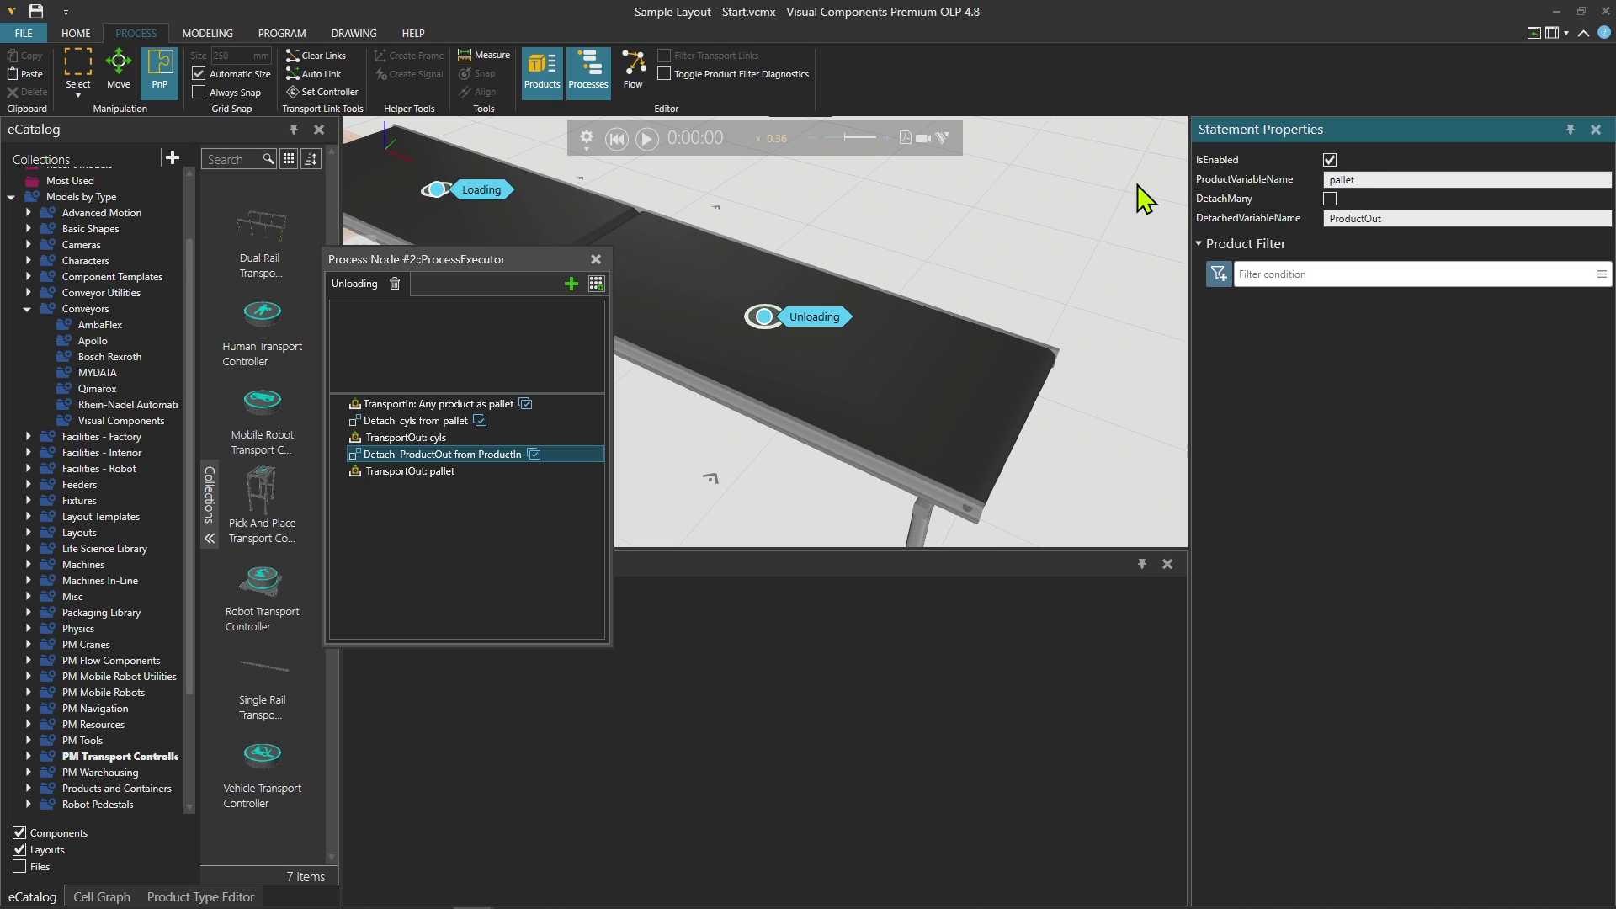
pyautogui.doubleClick(1367, 218)
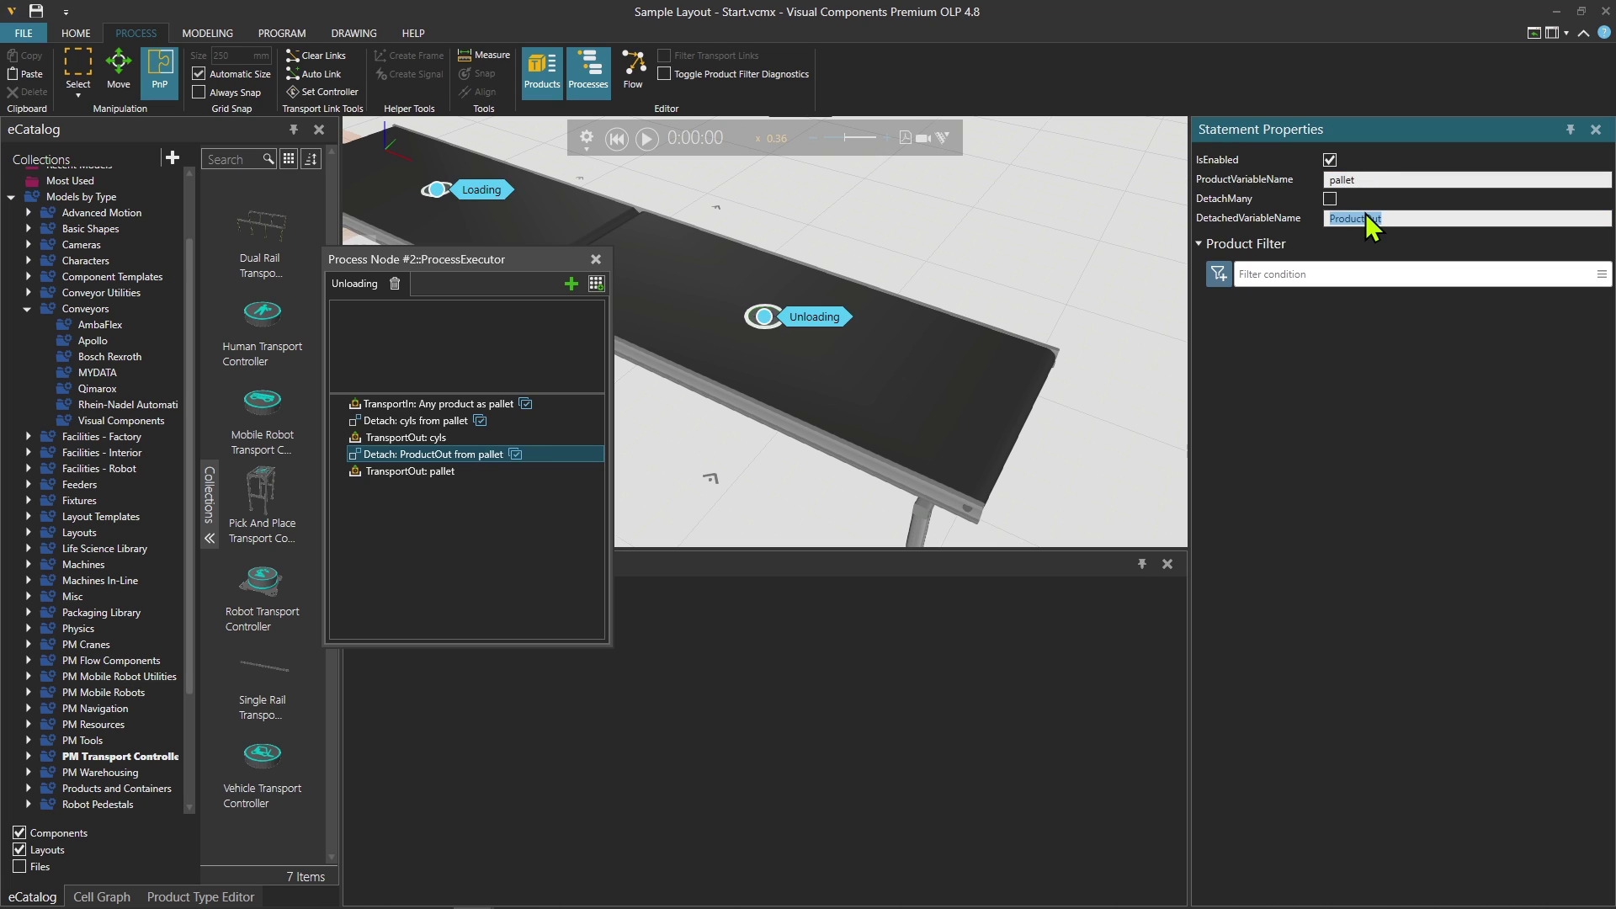
pyautogui.write('plate')
pyautogui.press('Return')
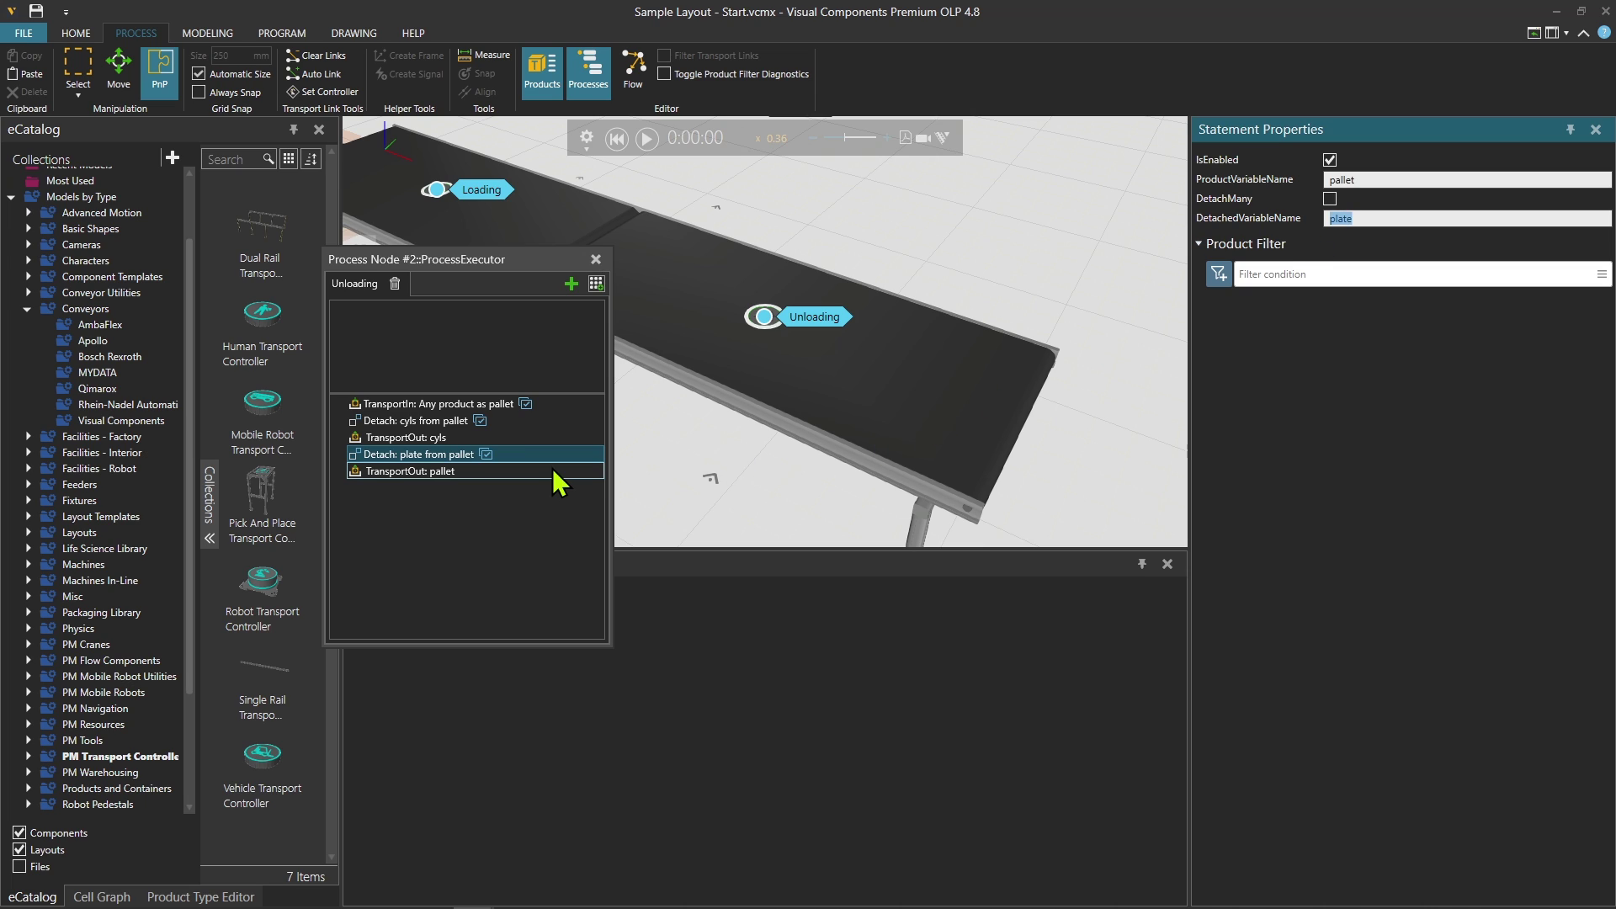
pyautogui.click(1330, 199)
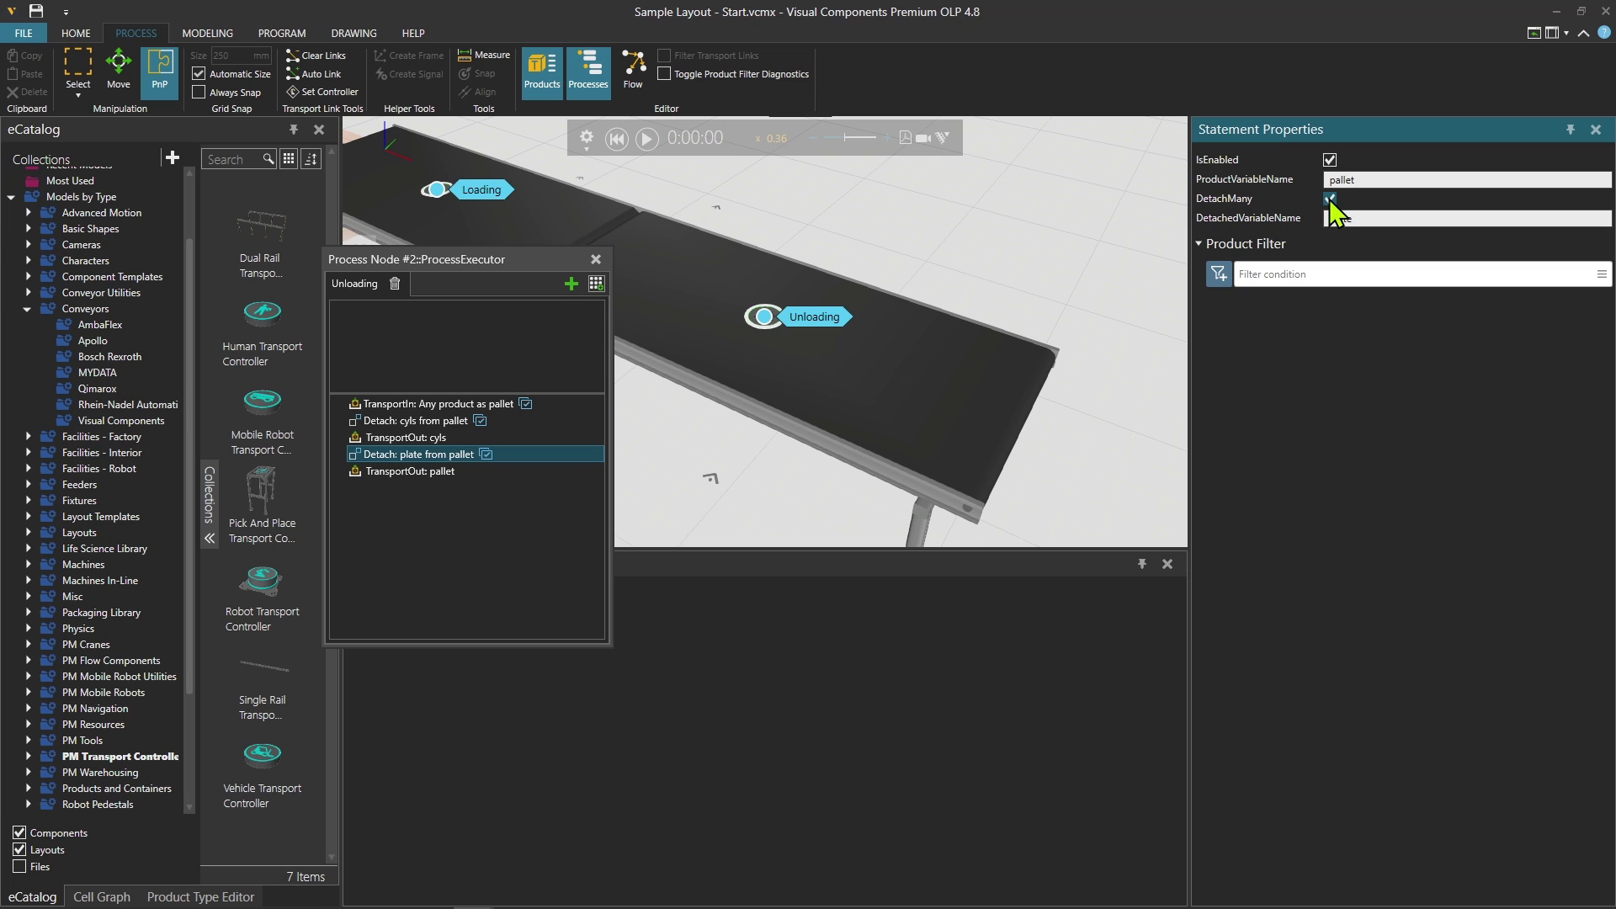
pyautogui.click(1330, 199)
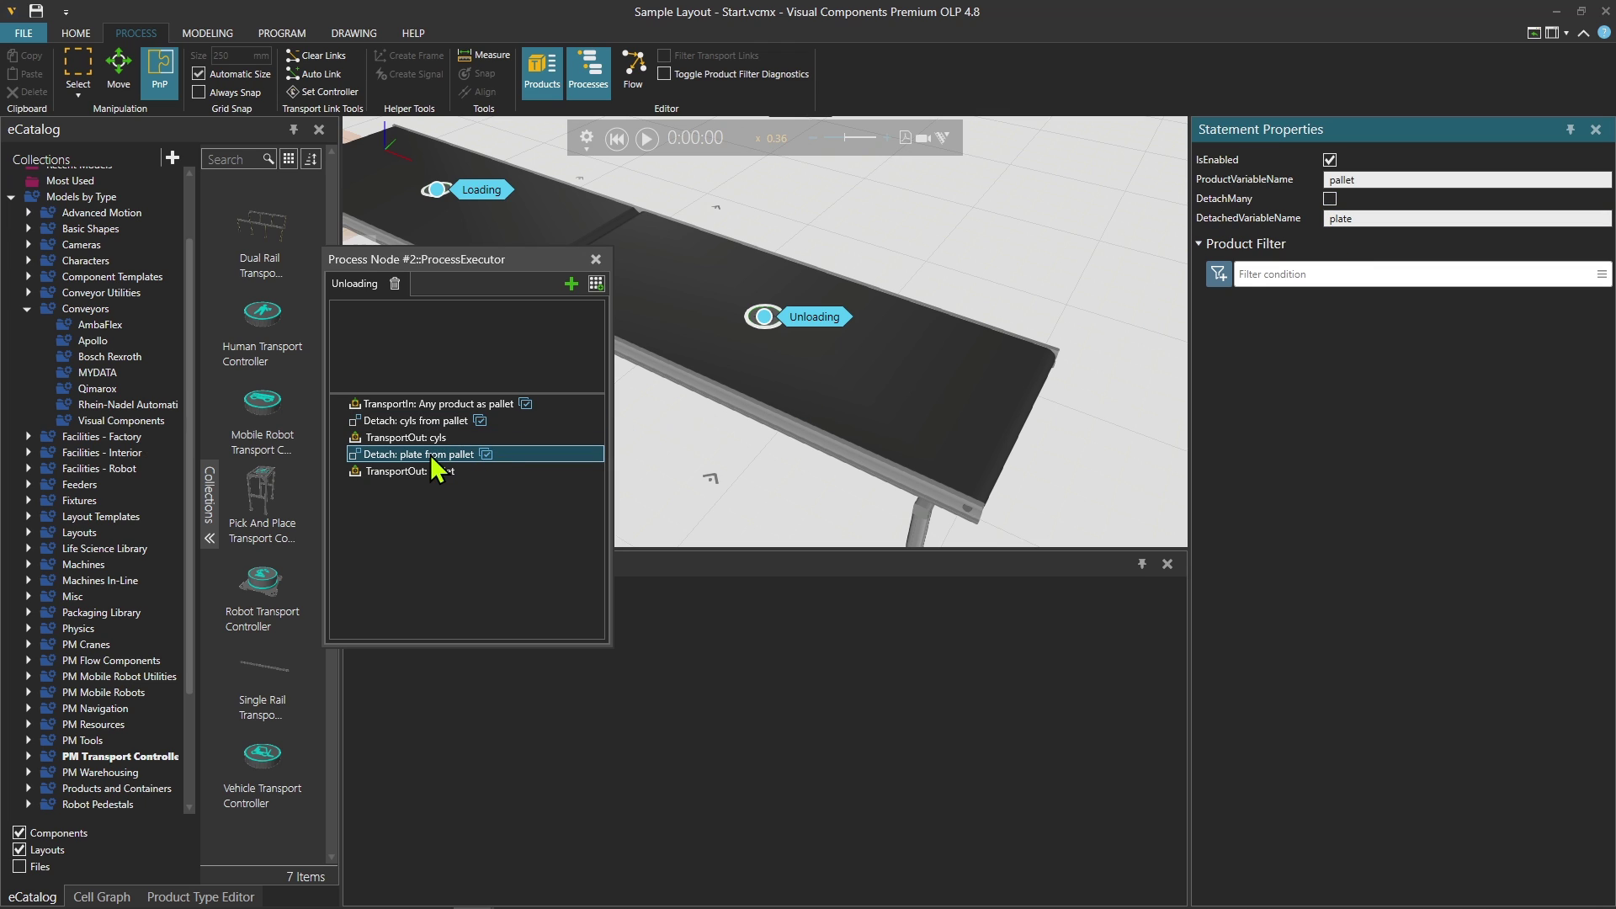
# Step: Add a TransportOut: plate step after the plate Detach
pyautogui.click(596, 283)
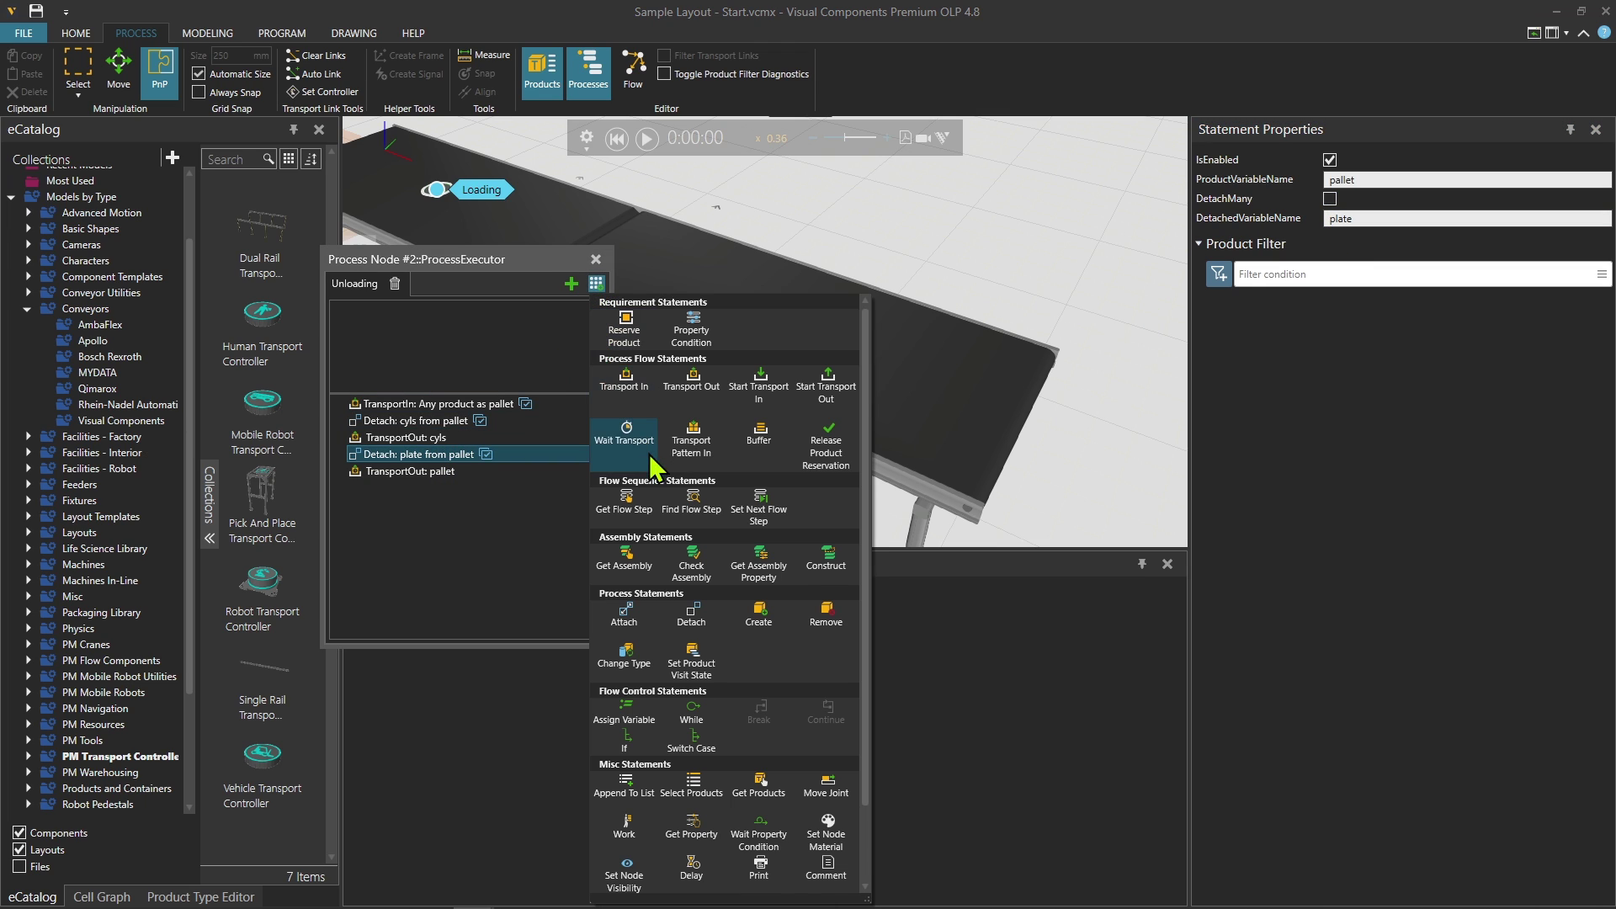
pyautogui.moveTo(691, 380); pyautogui.dragTo(419, 481)
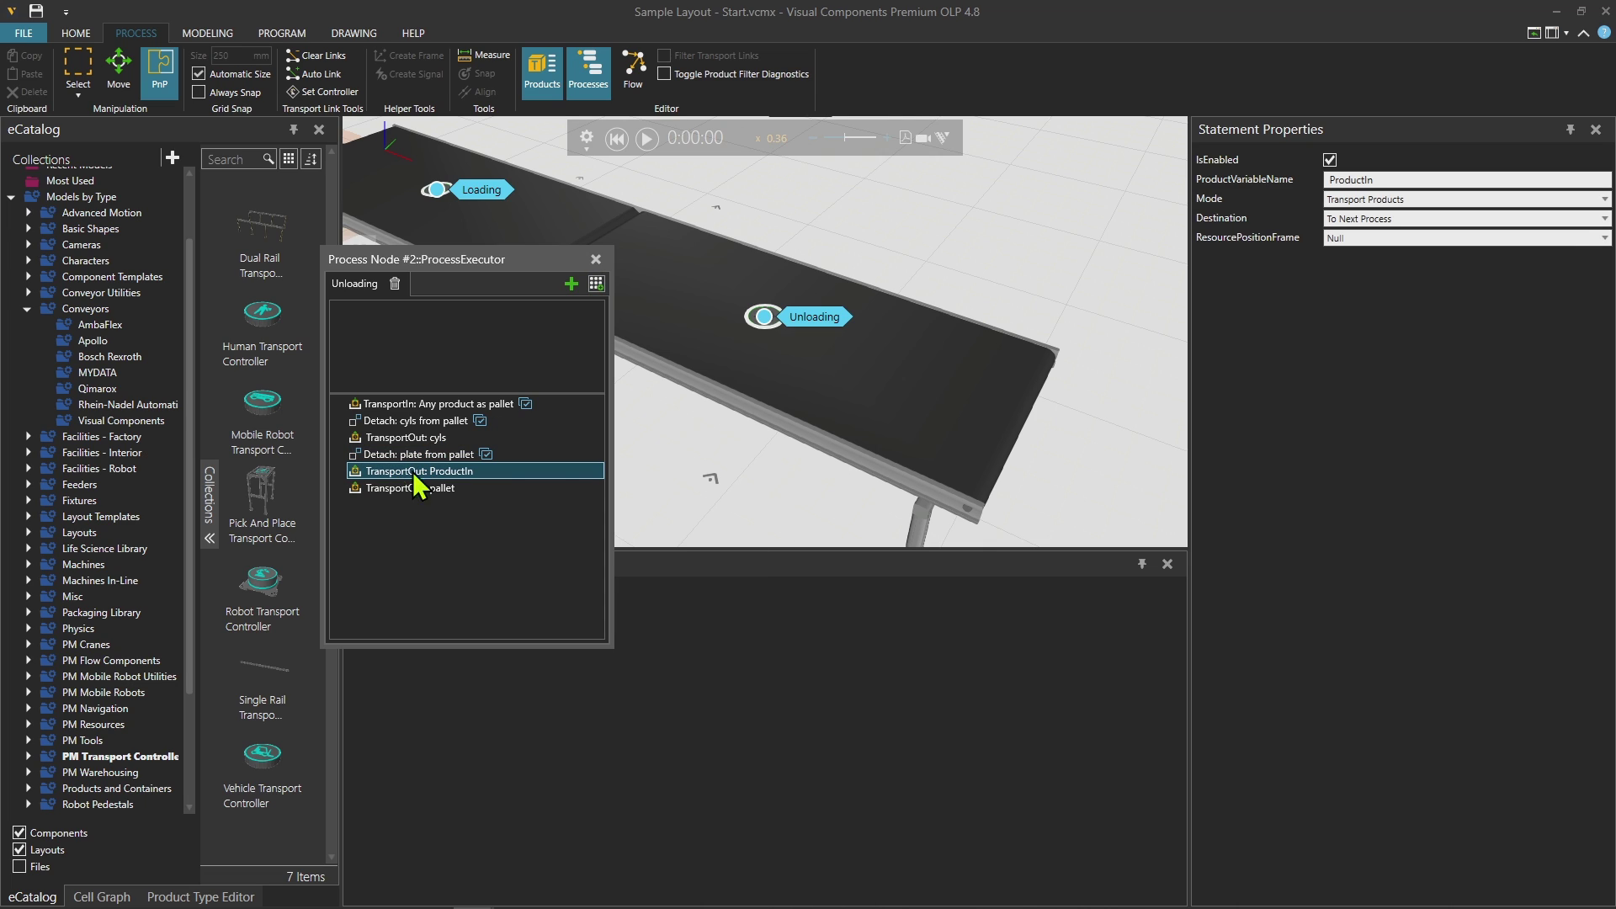
pyautogui.click(1361, 180)
pyautogui.write('plate')
pyautogui.press('Return')
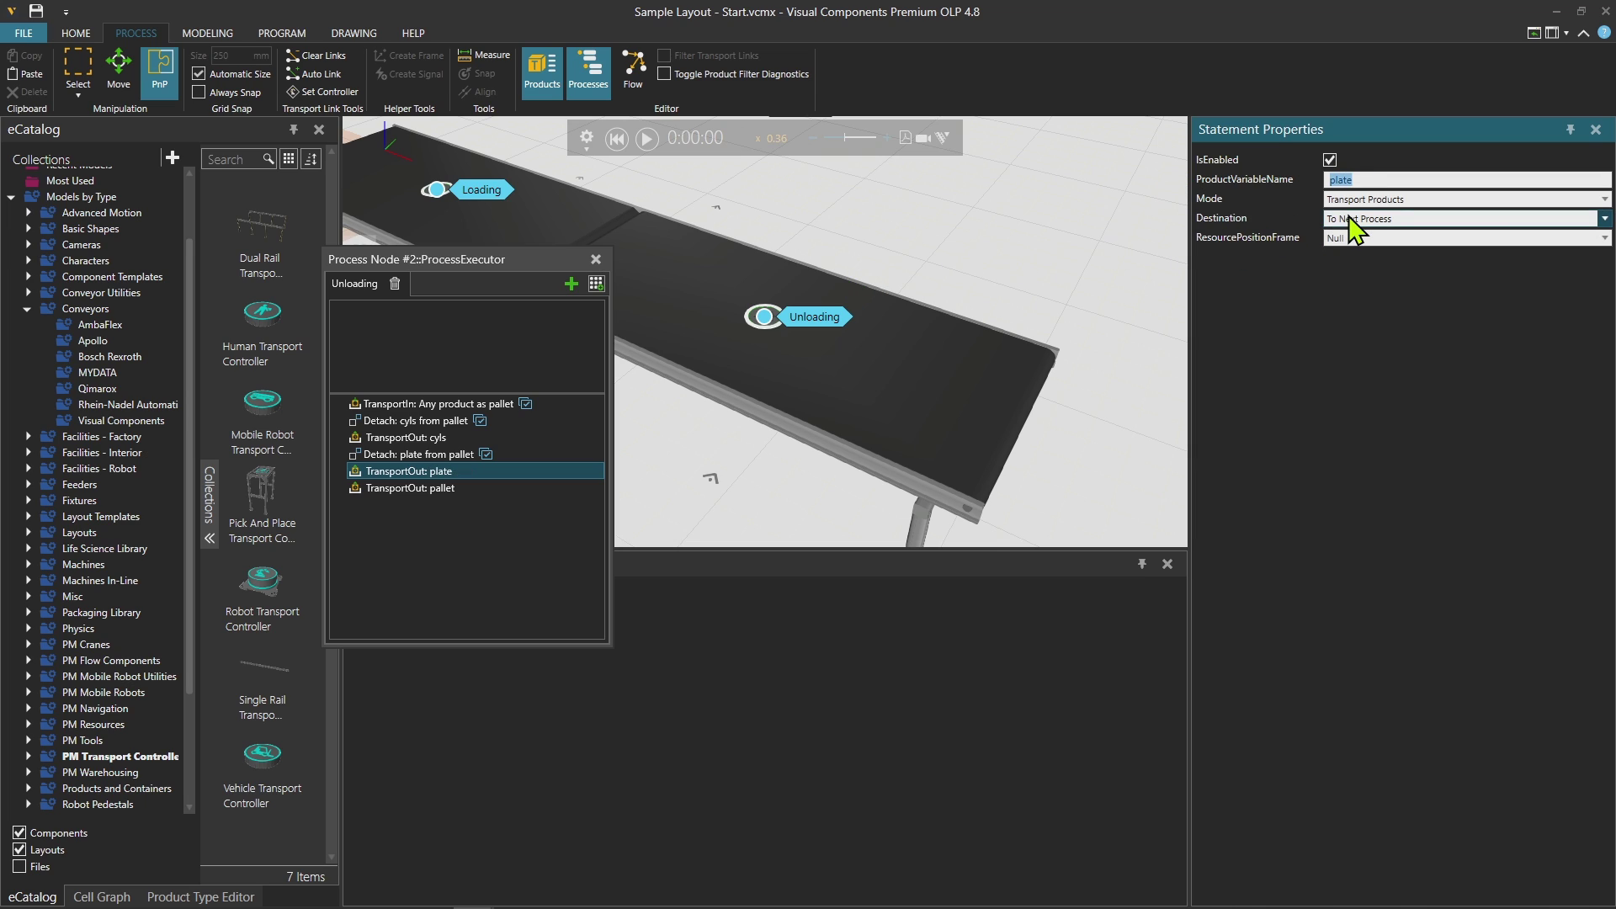
# Step: Review the Destination options of the pallet's TransportOut step
pyautogui.scroll(-3, 1044, 294)
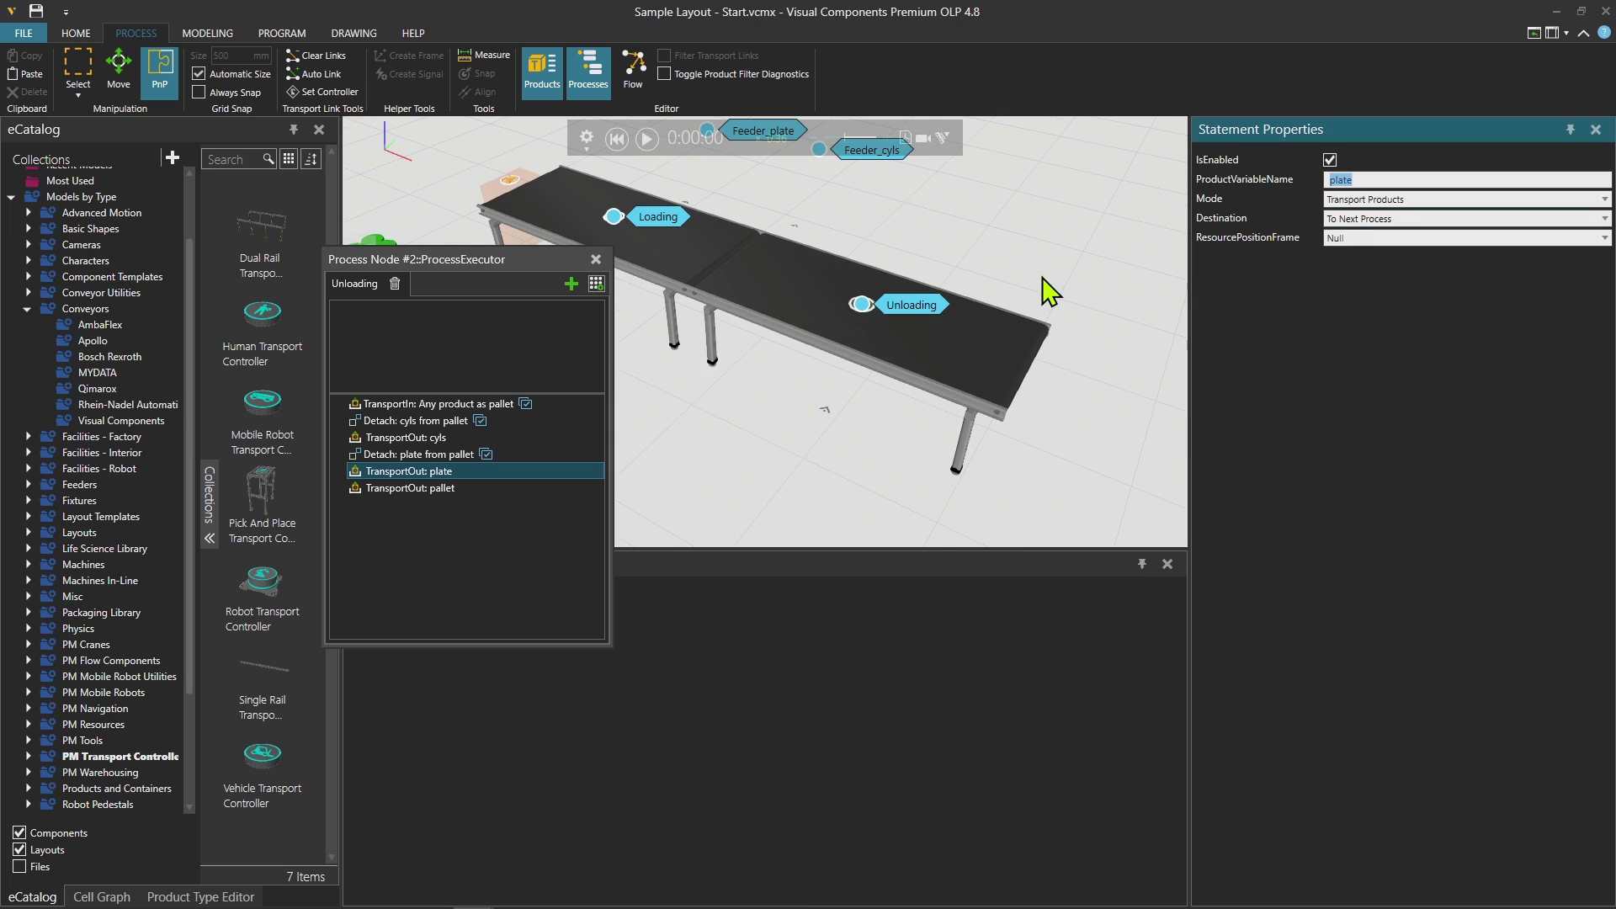
pyautogui.click(423, 489)
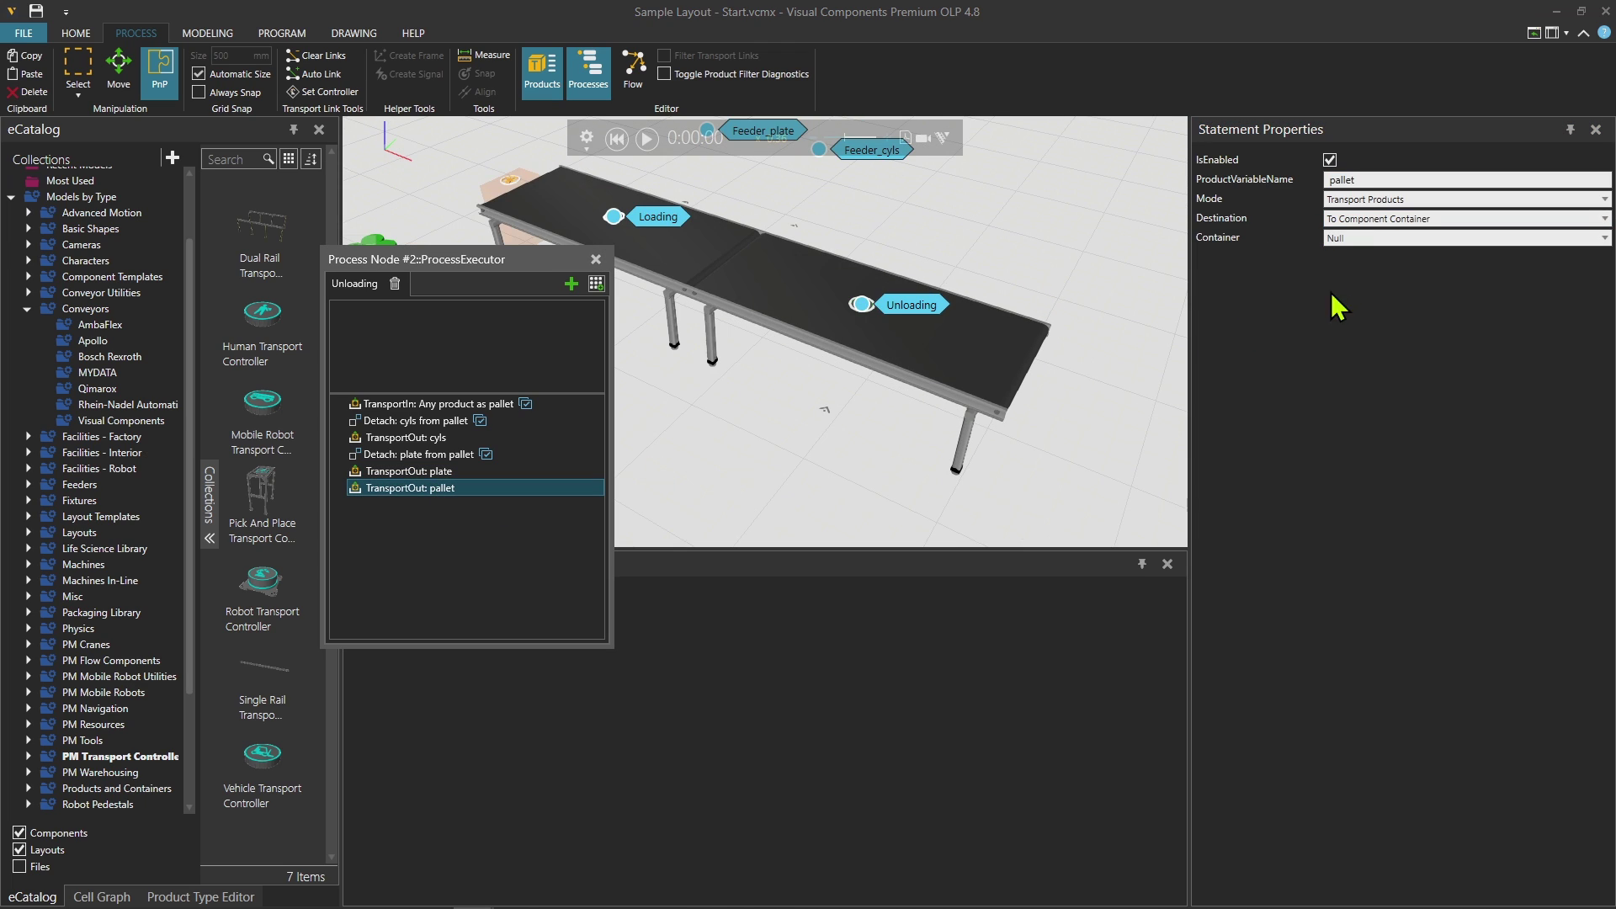
pyautogui.click(1390, 220)
pyautogui.scroll(3, 852, 379)
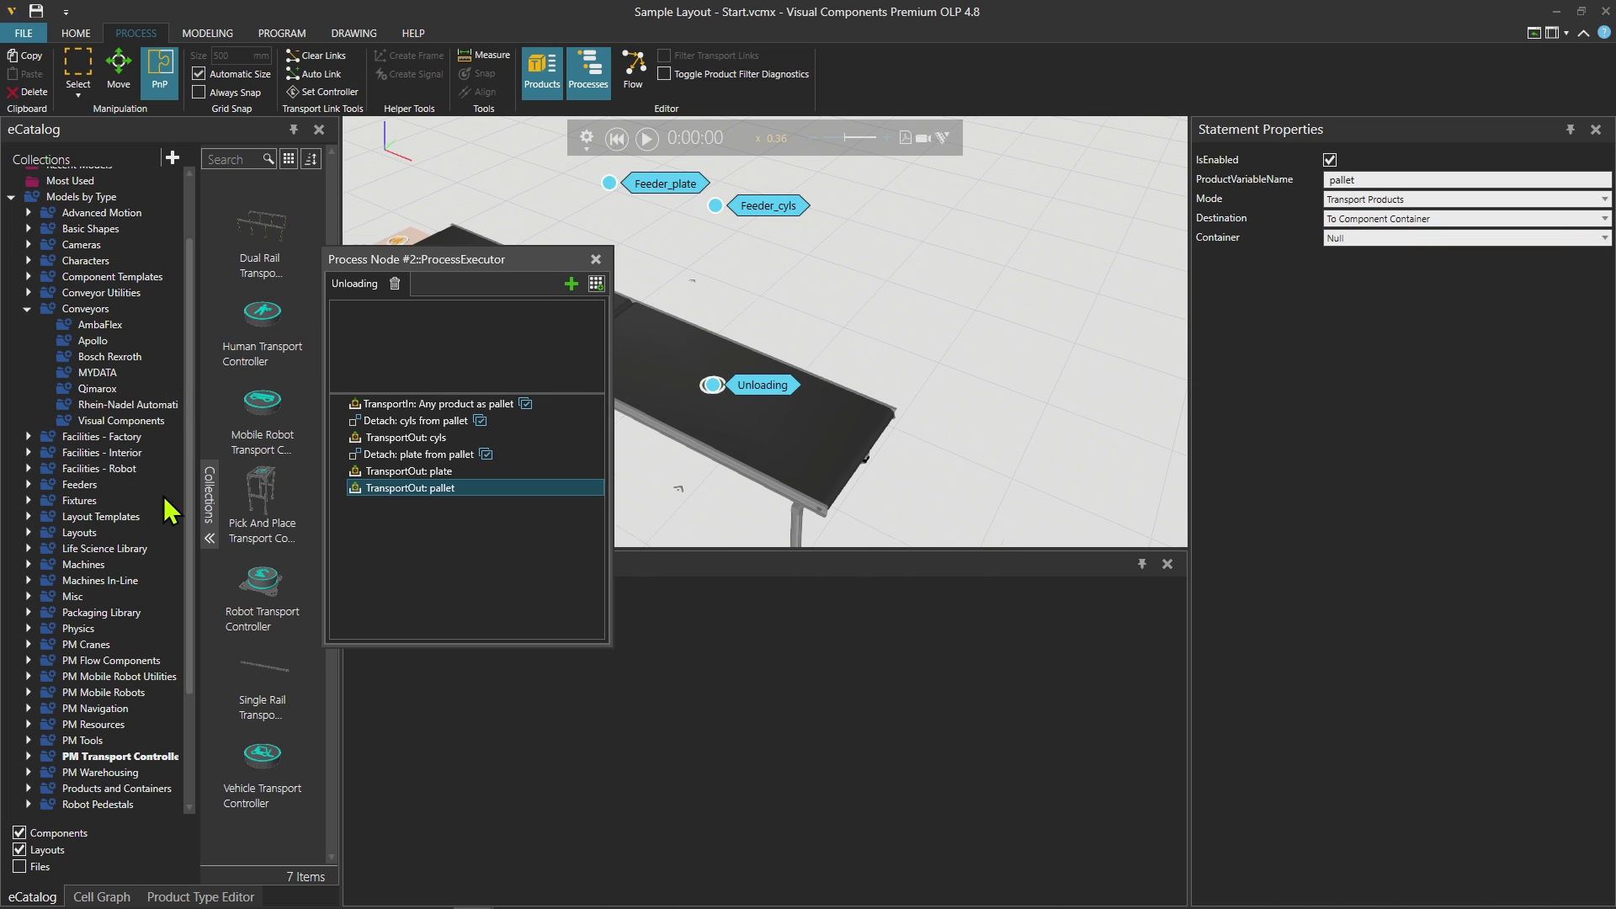
# Step: Place a new Process Node from PM Flow Components and name its routine 'sink'
pyautogui.scroll(2, 118, 513)
pyautogui.scroll(-5, 95, 481)
pyautogui.click(129, 541)
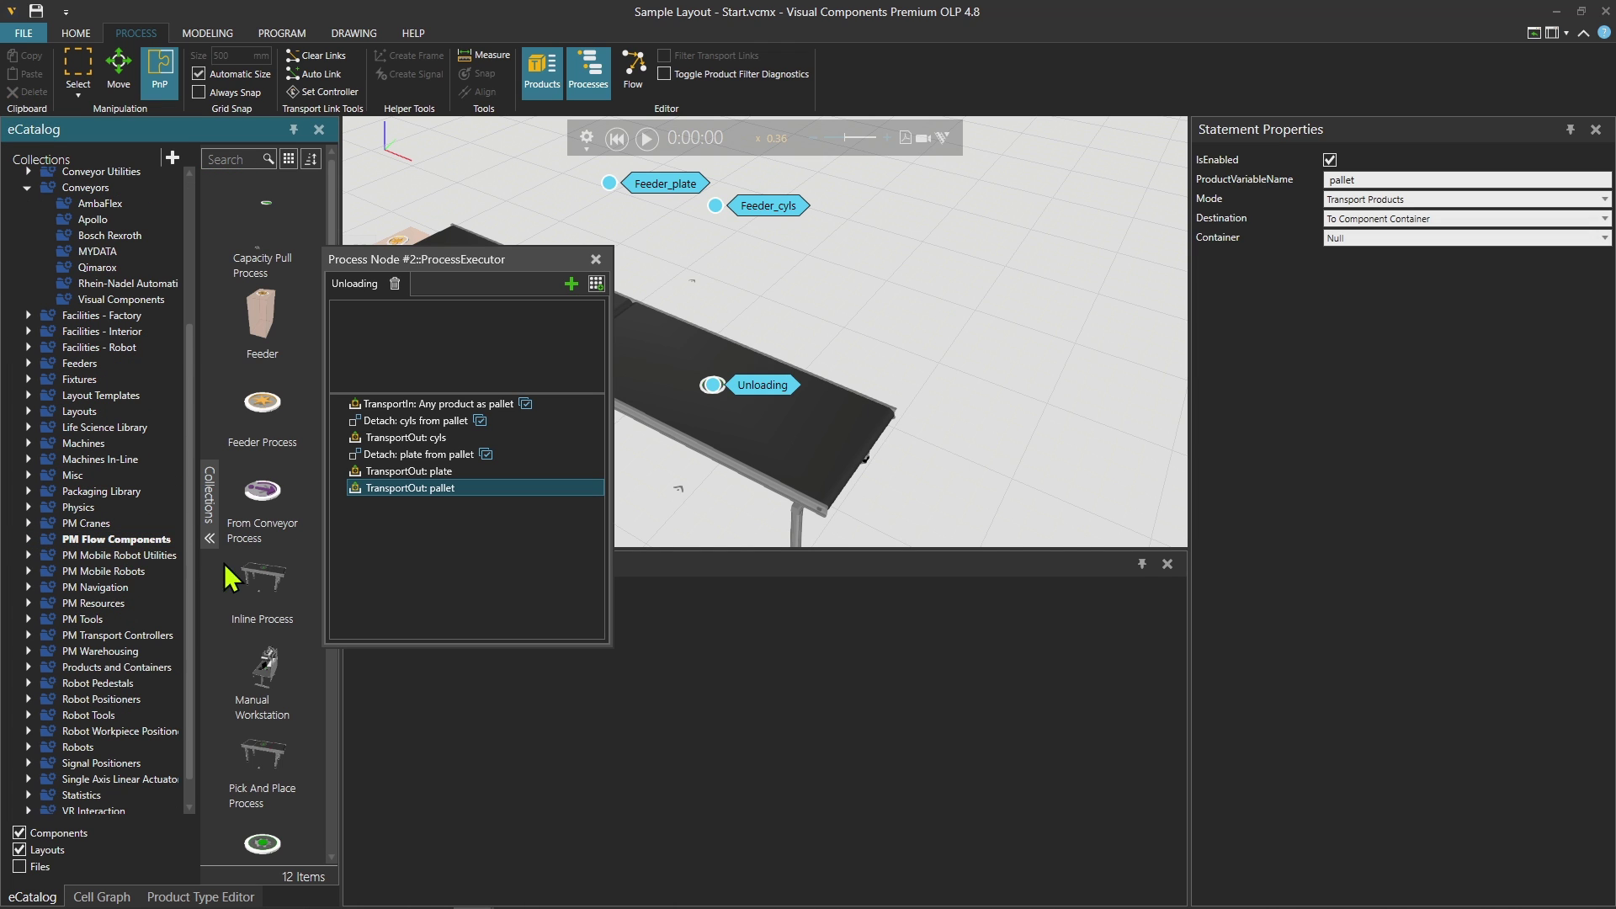
pyautogui.scroll(-2, 310, 674)
pyautogui.moveTo(772, 443); pyautogui.dragTo(913, 268)
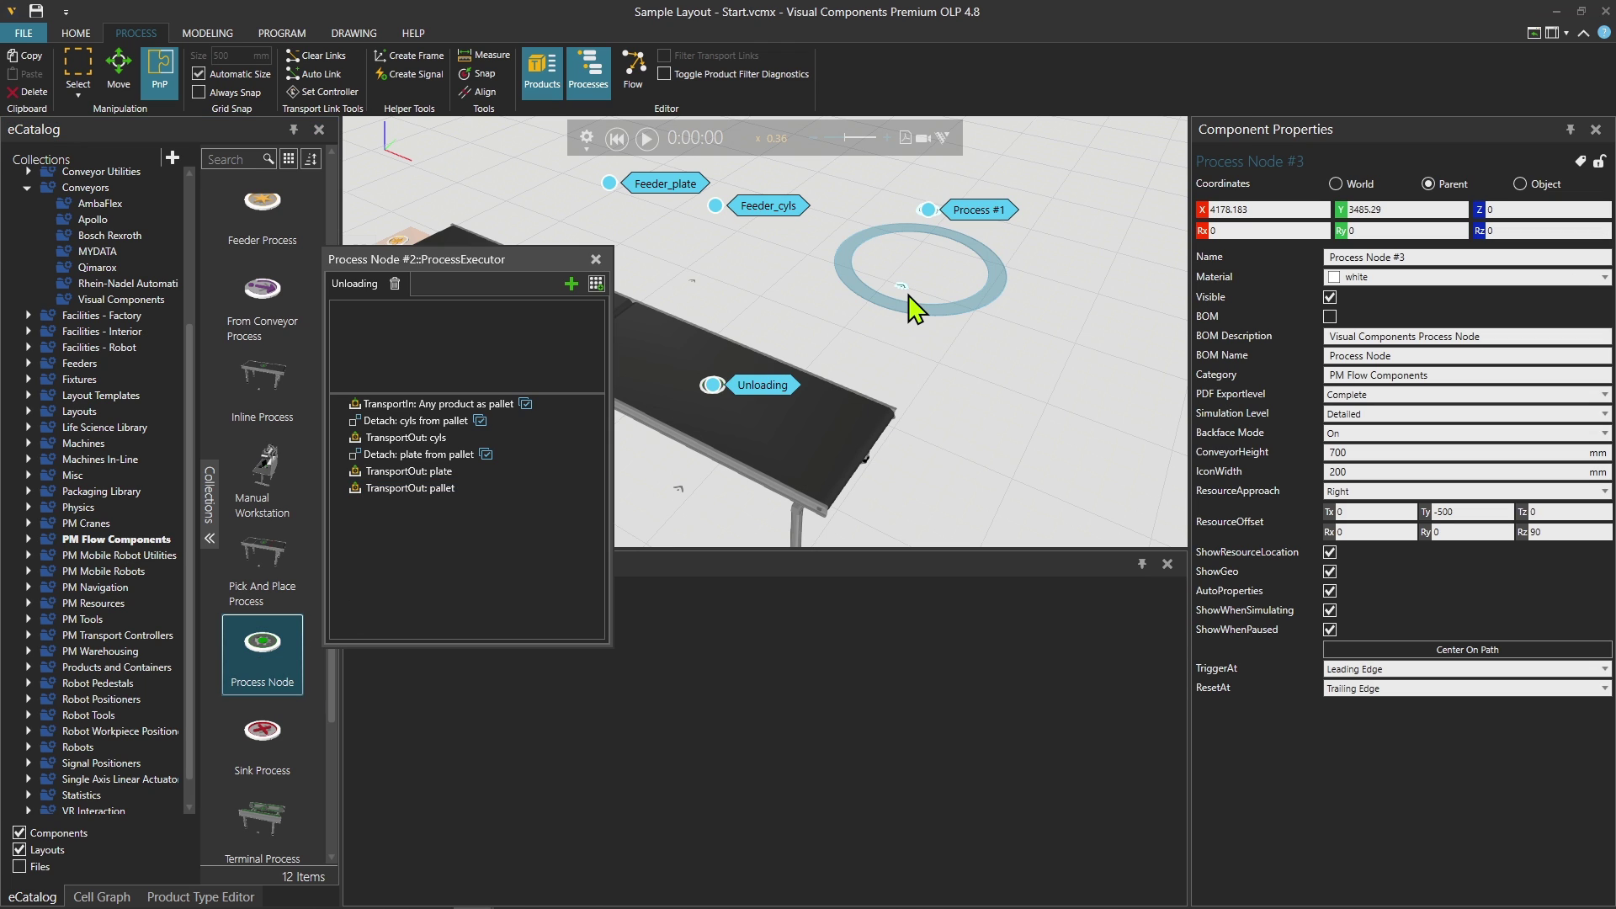
pyautogui.doubleClick(978, 209)
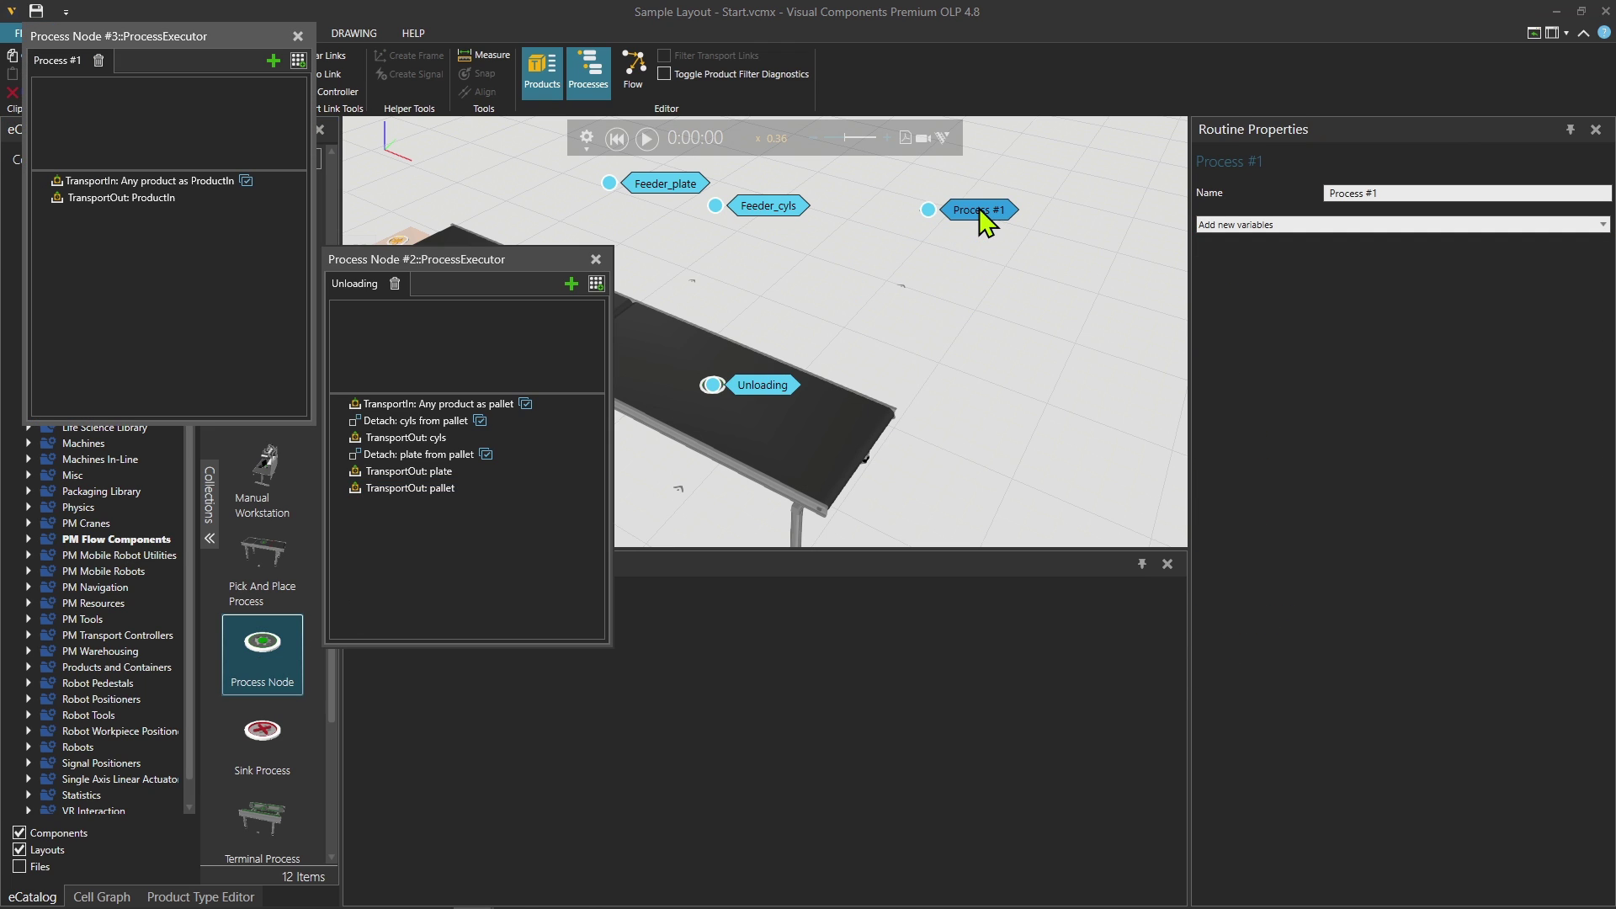
pyautogui.doubleClick(75, 67)
pyautogui.write('s')
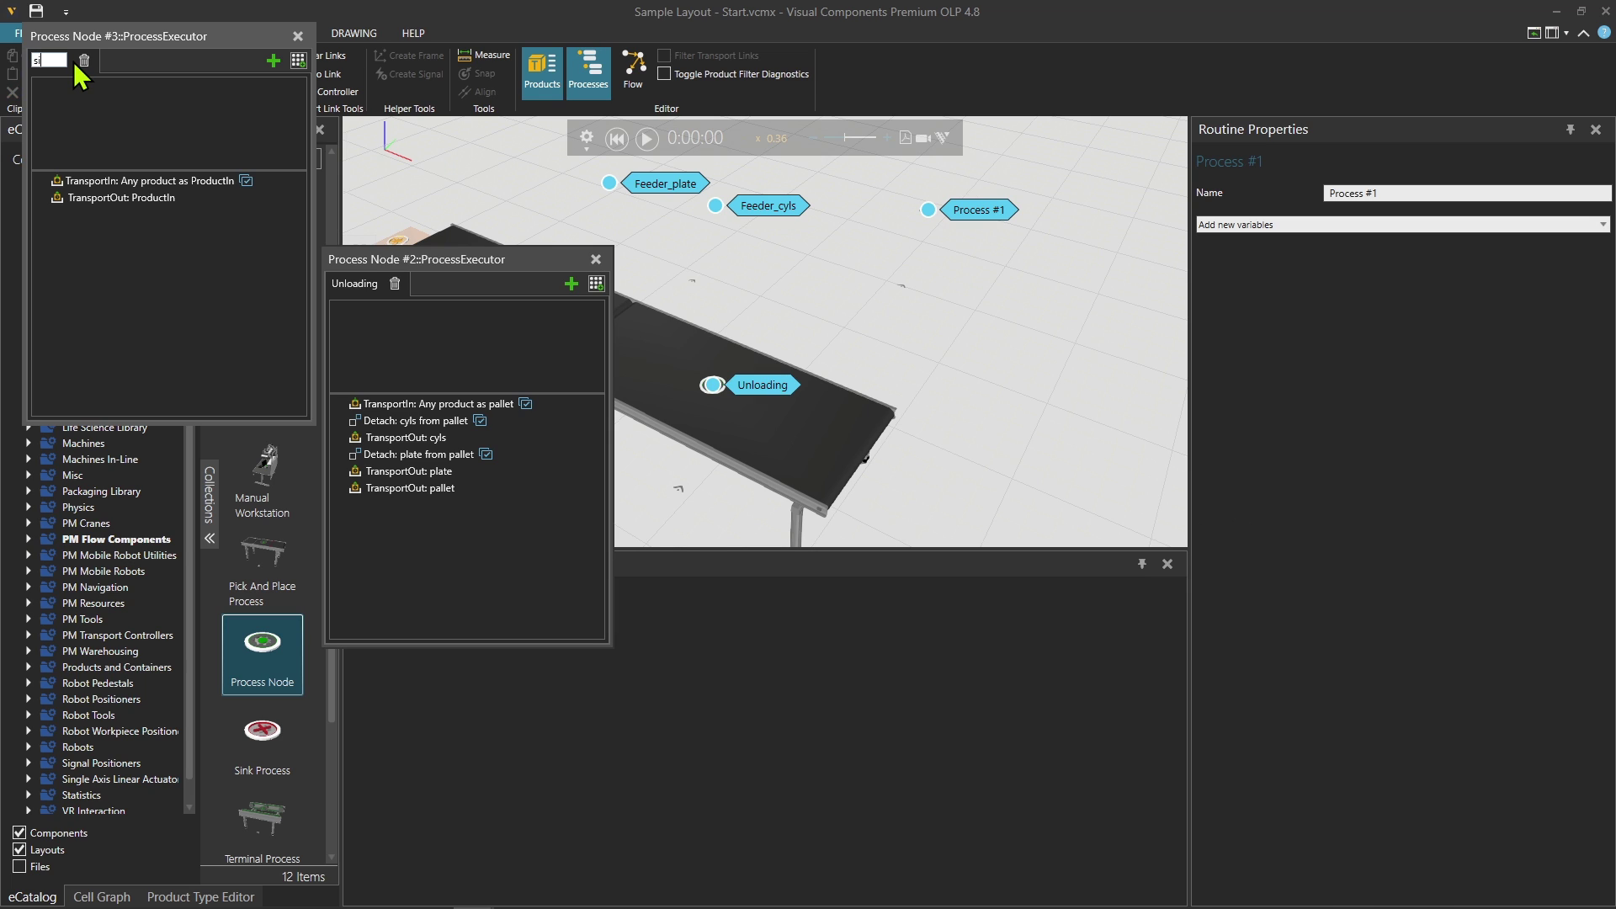
pyautogui.write('ink')
pyautogui.press('Return')
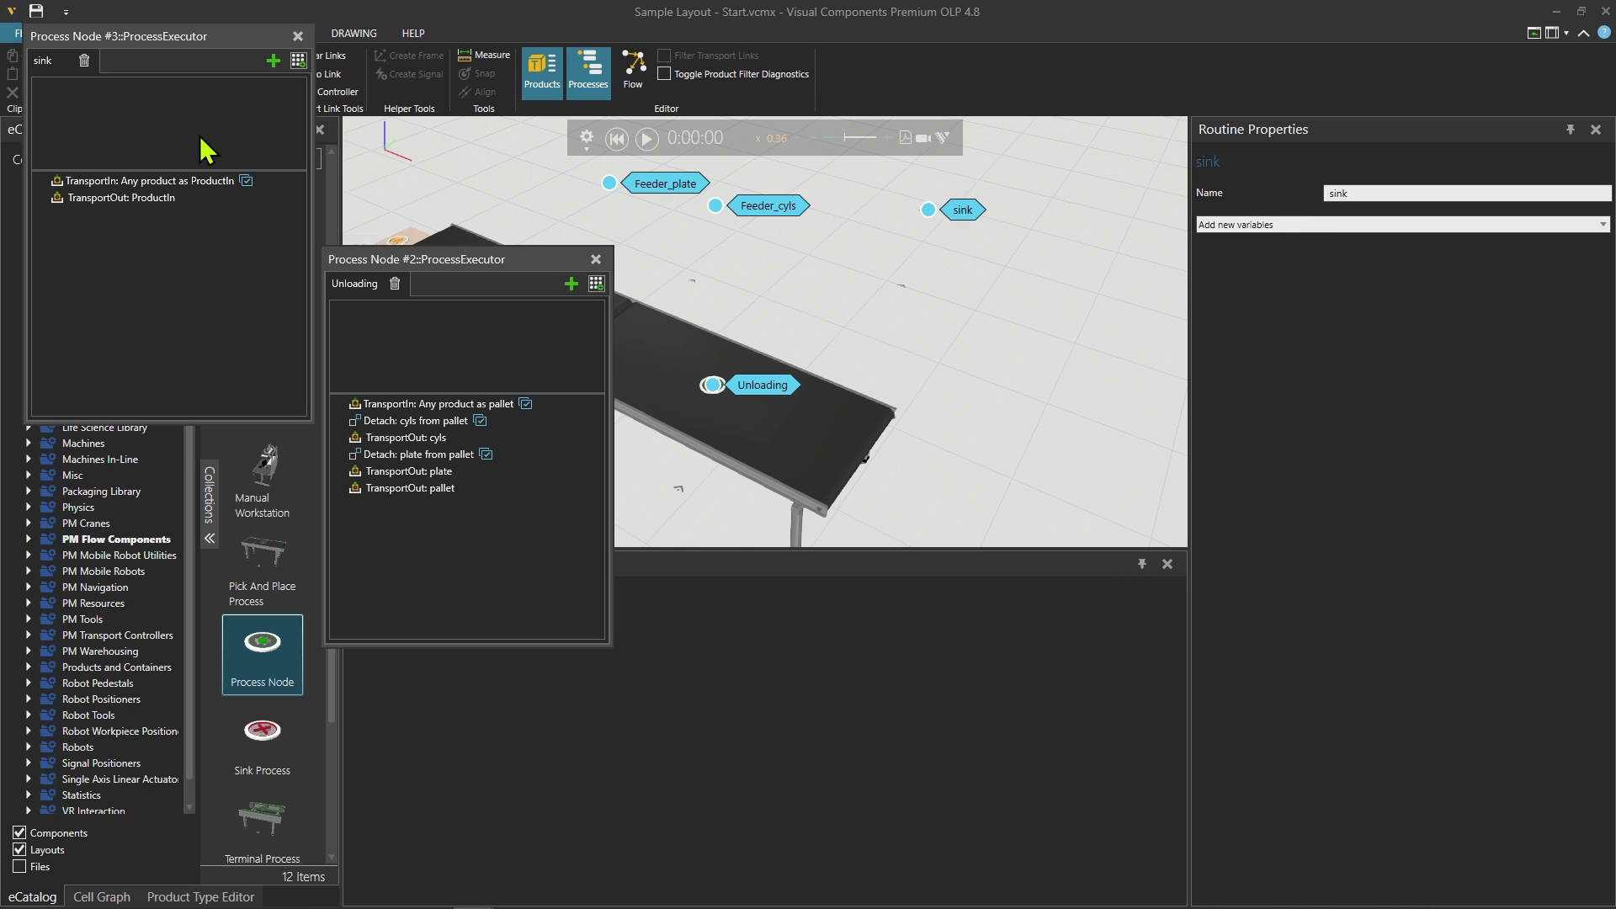
# Step: Add a Remove step after TransportIn and delete TransportOut in the sink routine
pyautogui.click(201, 180)
pyautogui.click(299, 61)
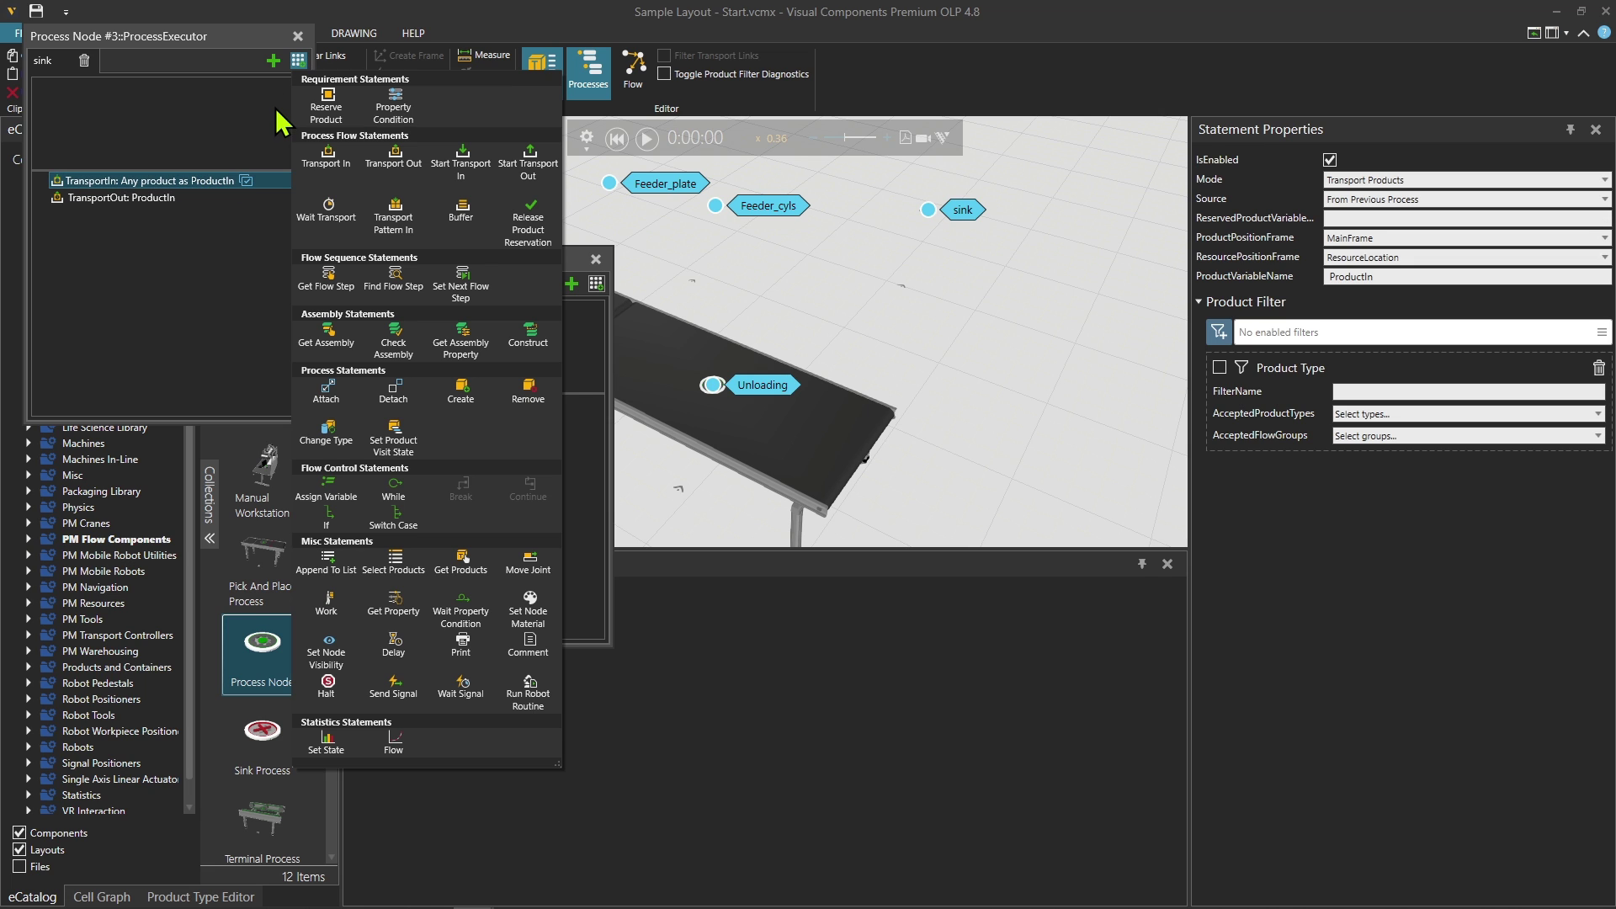
pyautogui.click(522, 394)
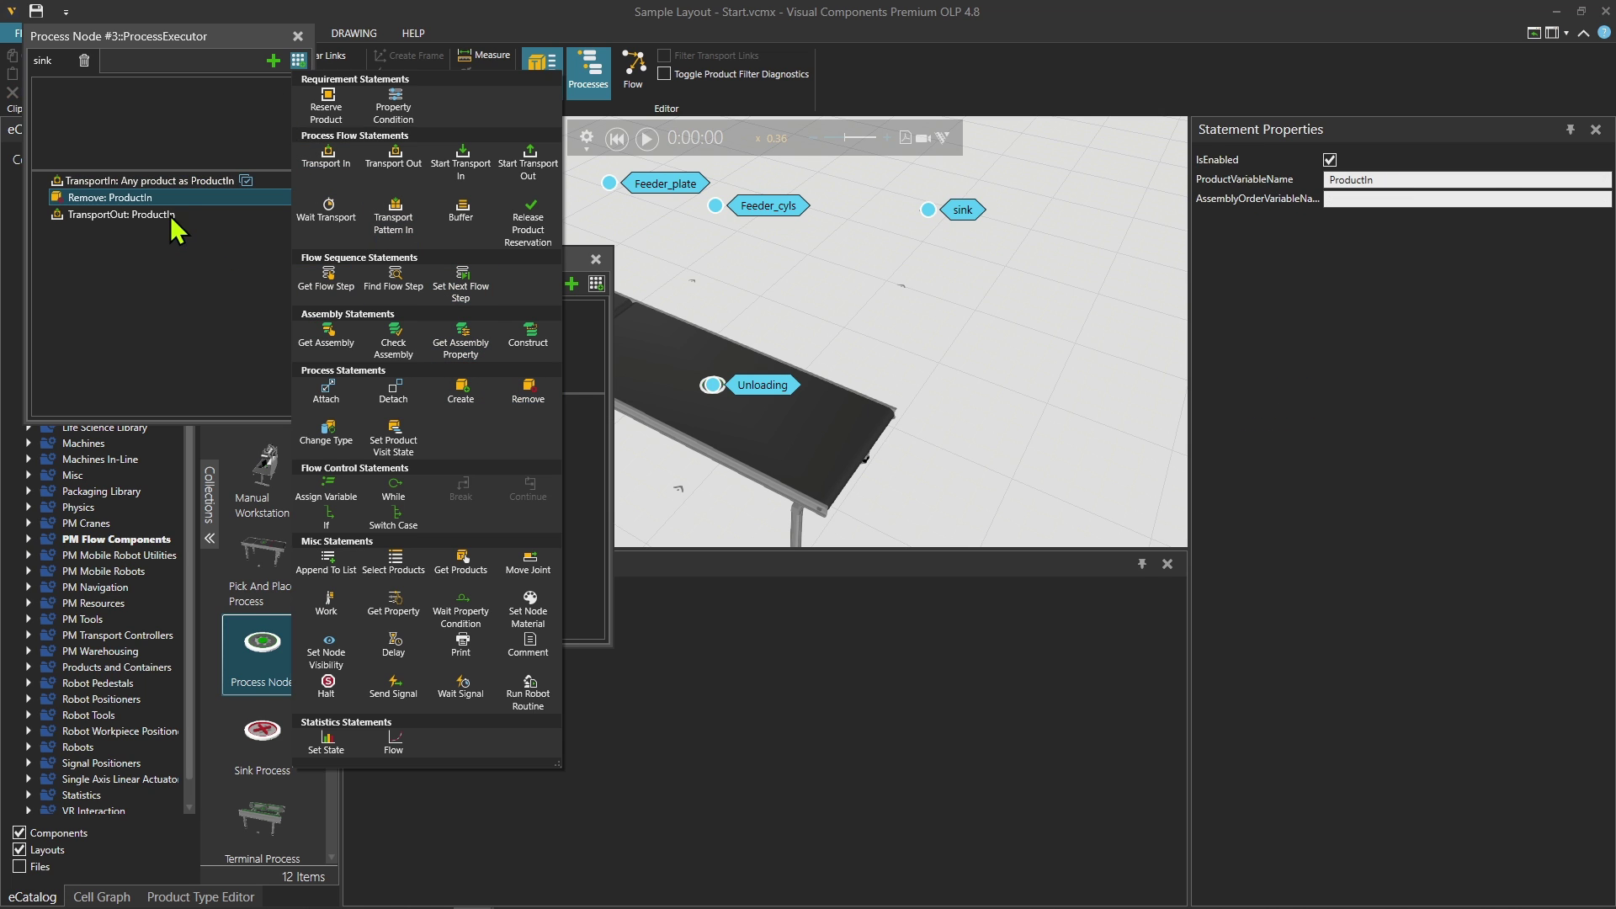
pyautogui.click(145, 214)
pyautogui.rightClick(143, 214)
pyautogui.click(214, 307)
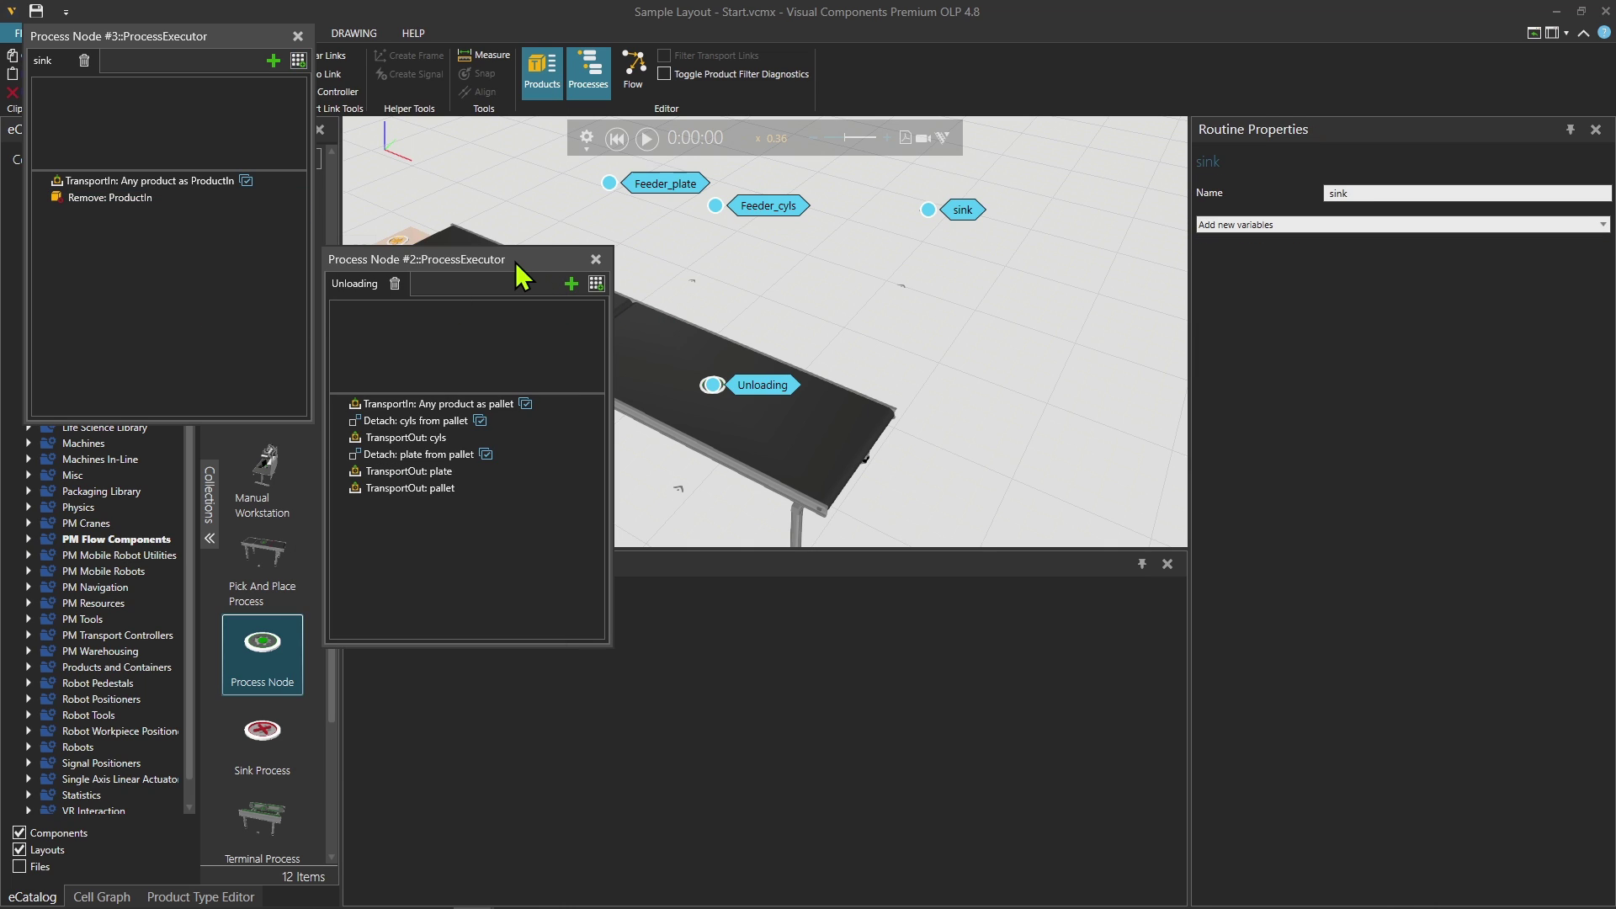
# Step: Link the Unloading node to the sink node in the process flow
pyautogui.click(637, 72)
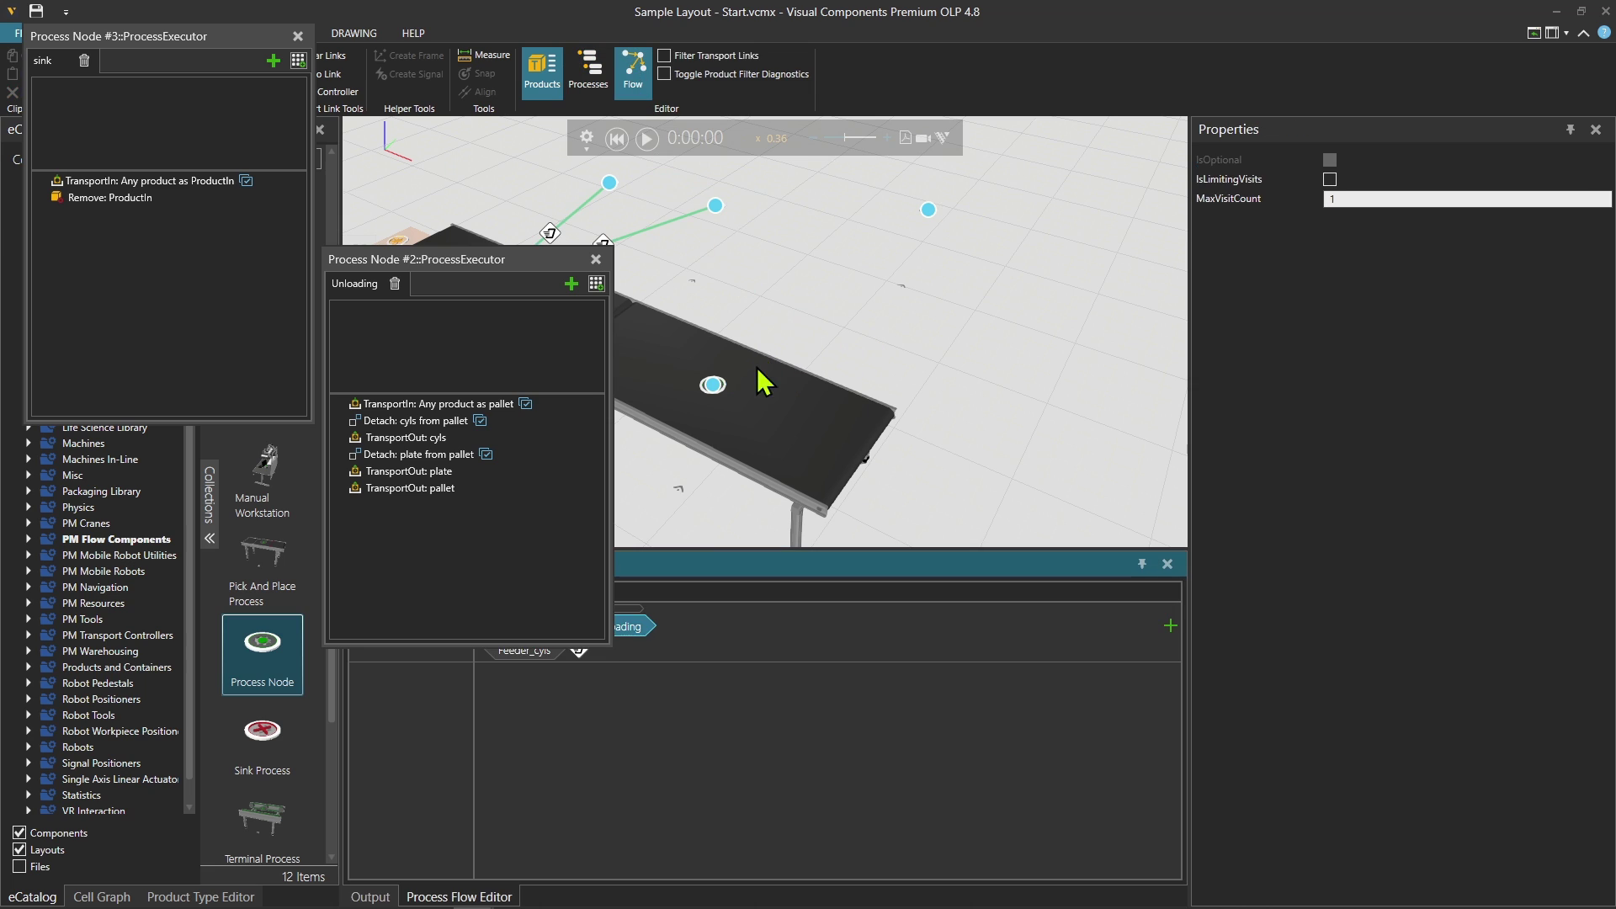
pyautogui.click(595, 260)
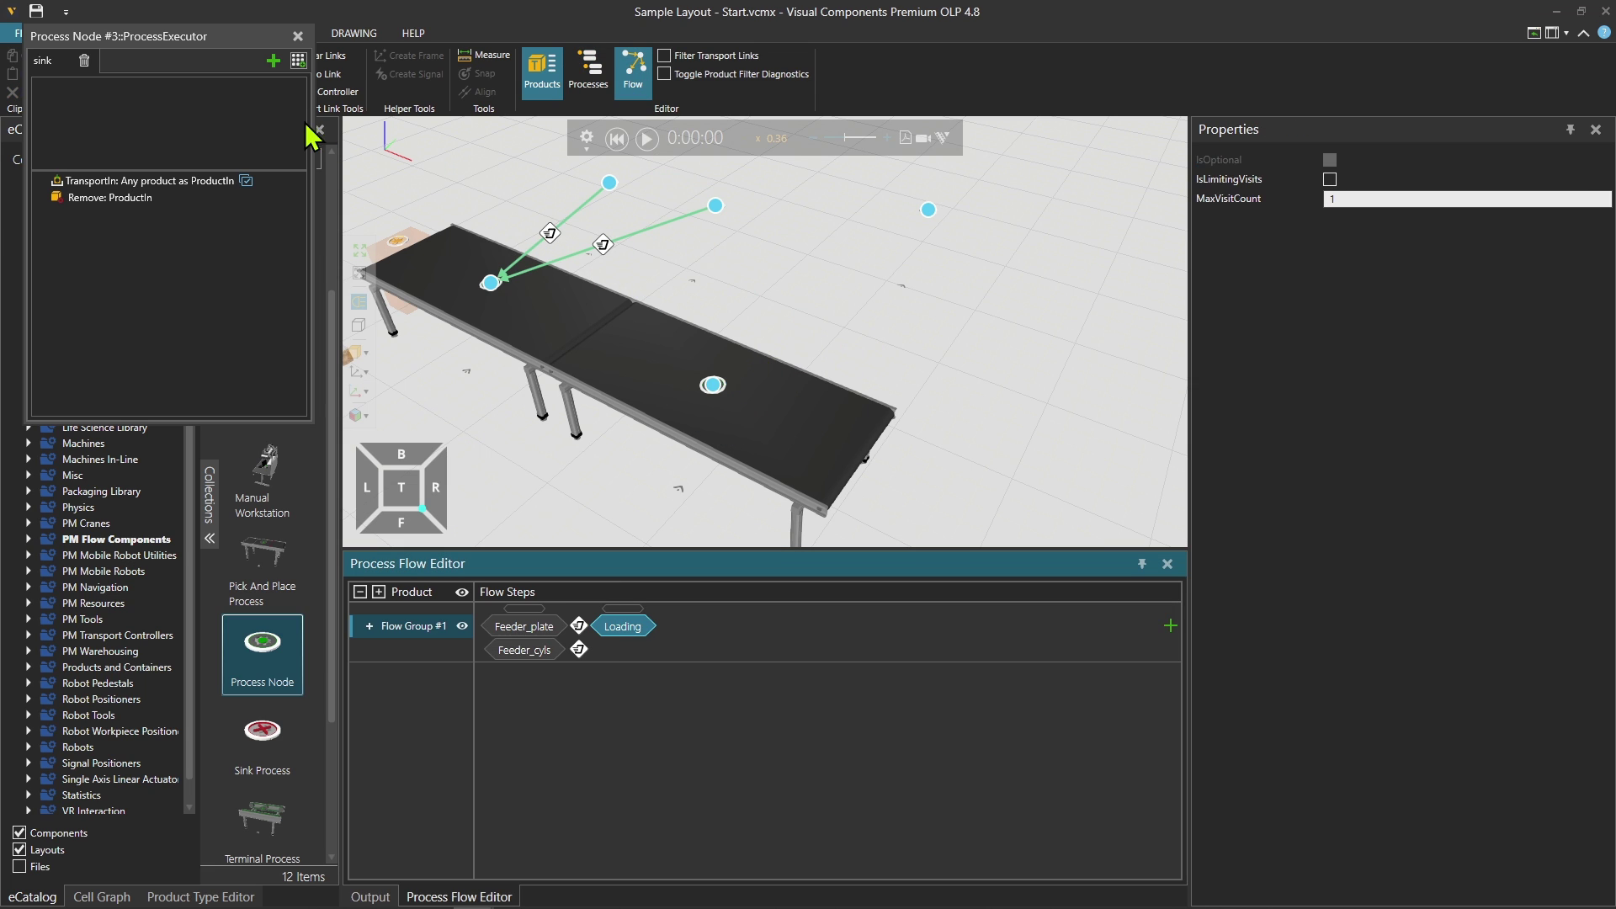
pyautogui.click(298, 37)
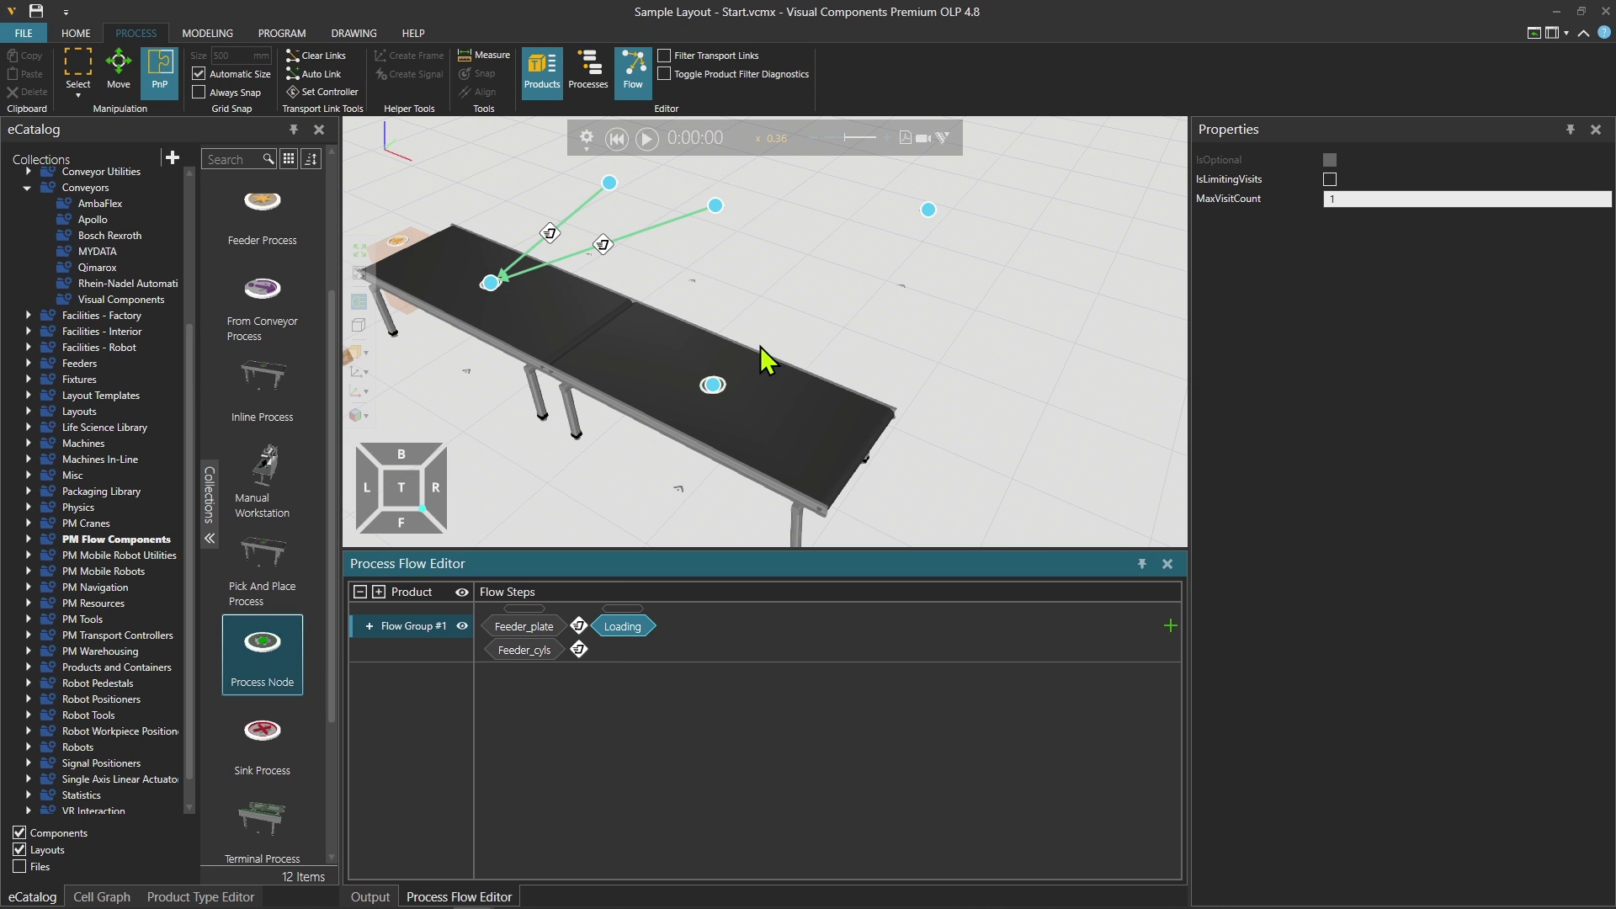
pyautogui.click(755, 384)
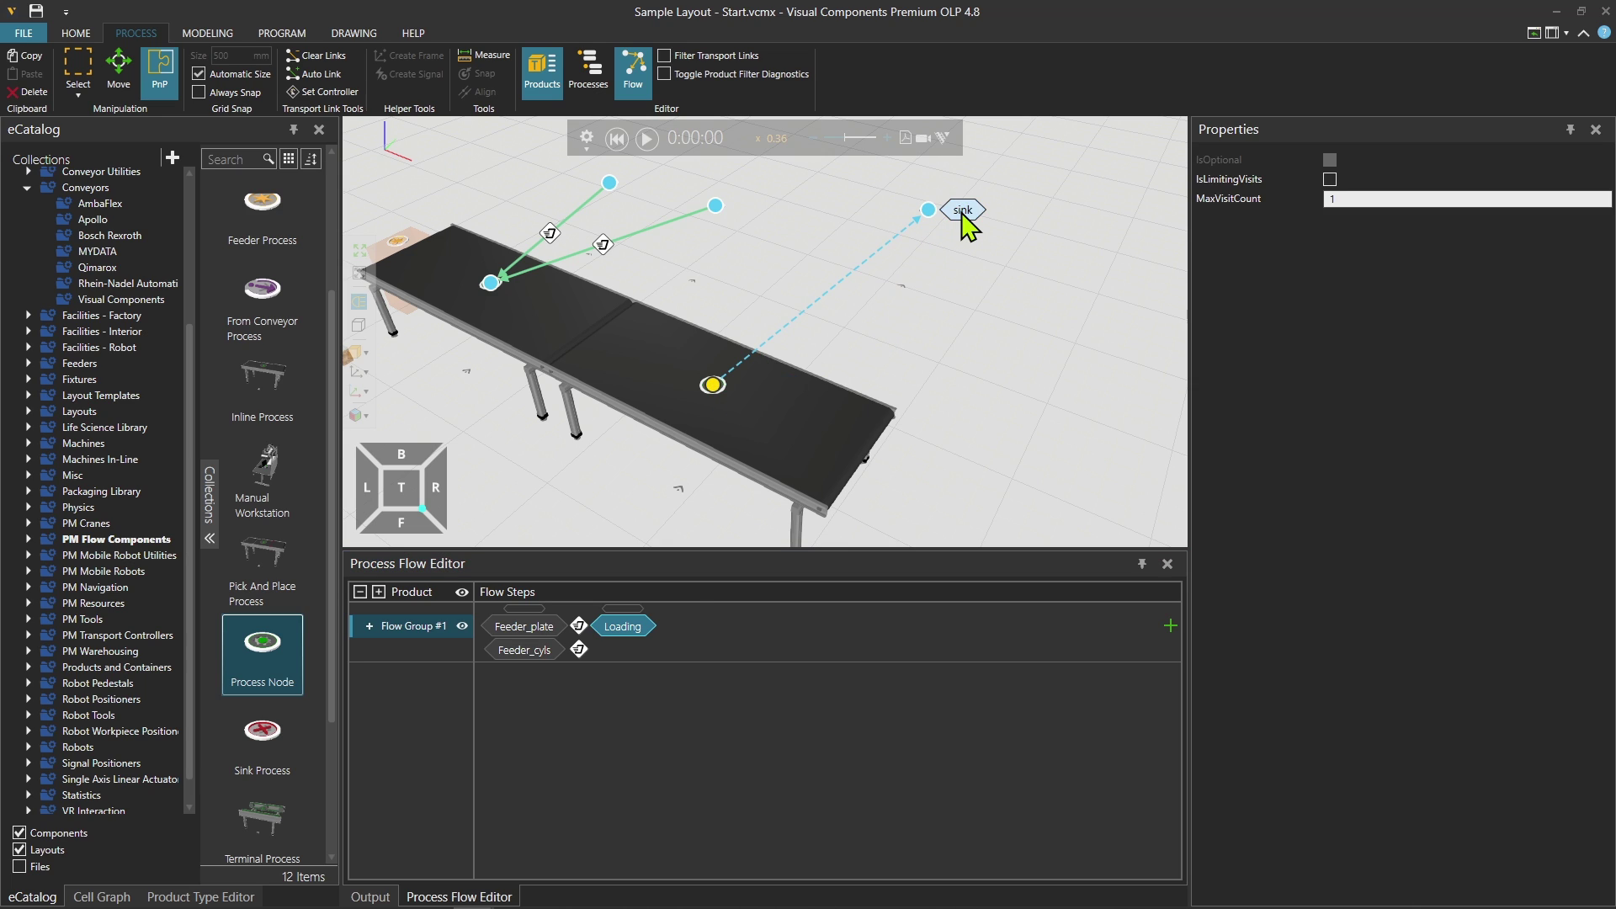
pyautogui.click(964, 212)
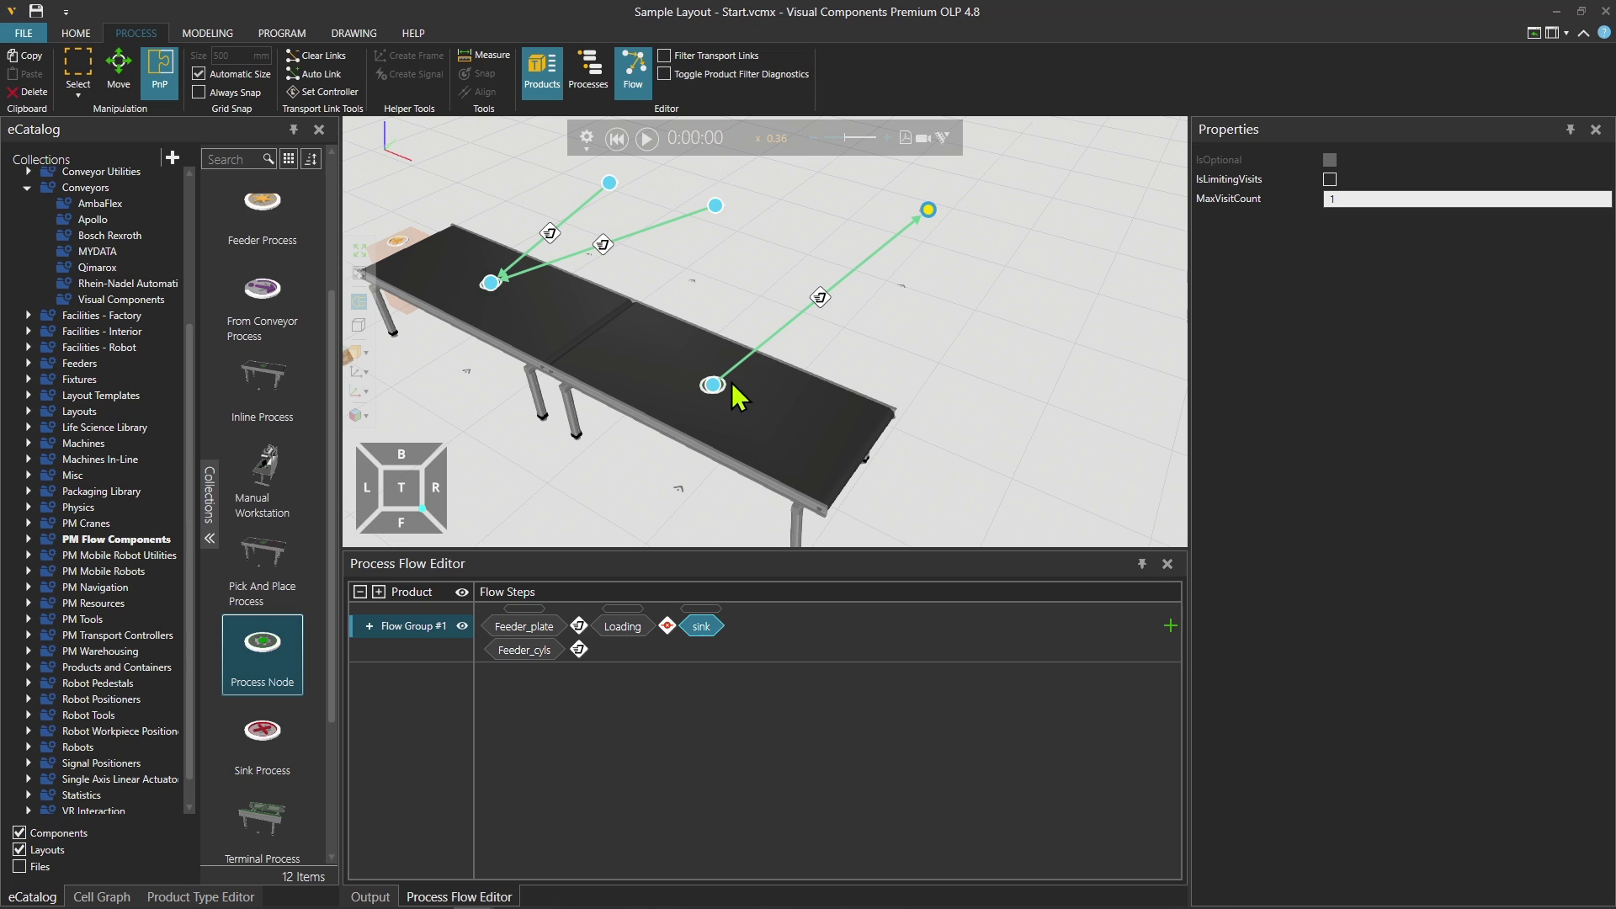
# Step: Order the Flow Group steps as Loading, Unloading, then sink
pyautogui.moveTo(756, 401); pyautogui.dragTo(673, 627)
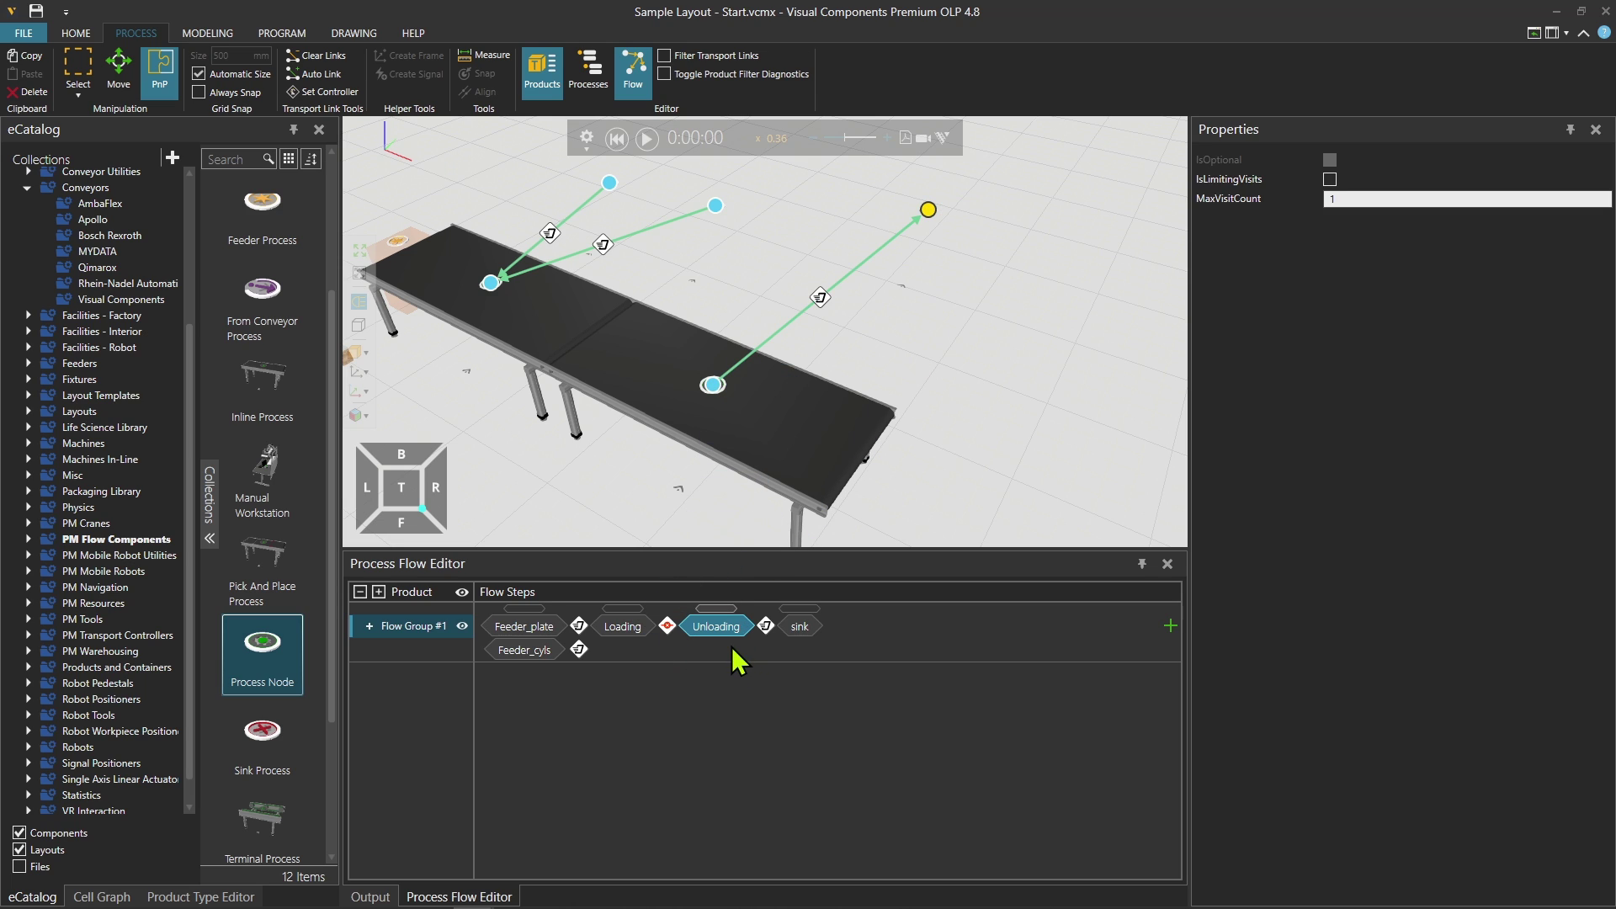
pyautogui.click(800, 629)
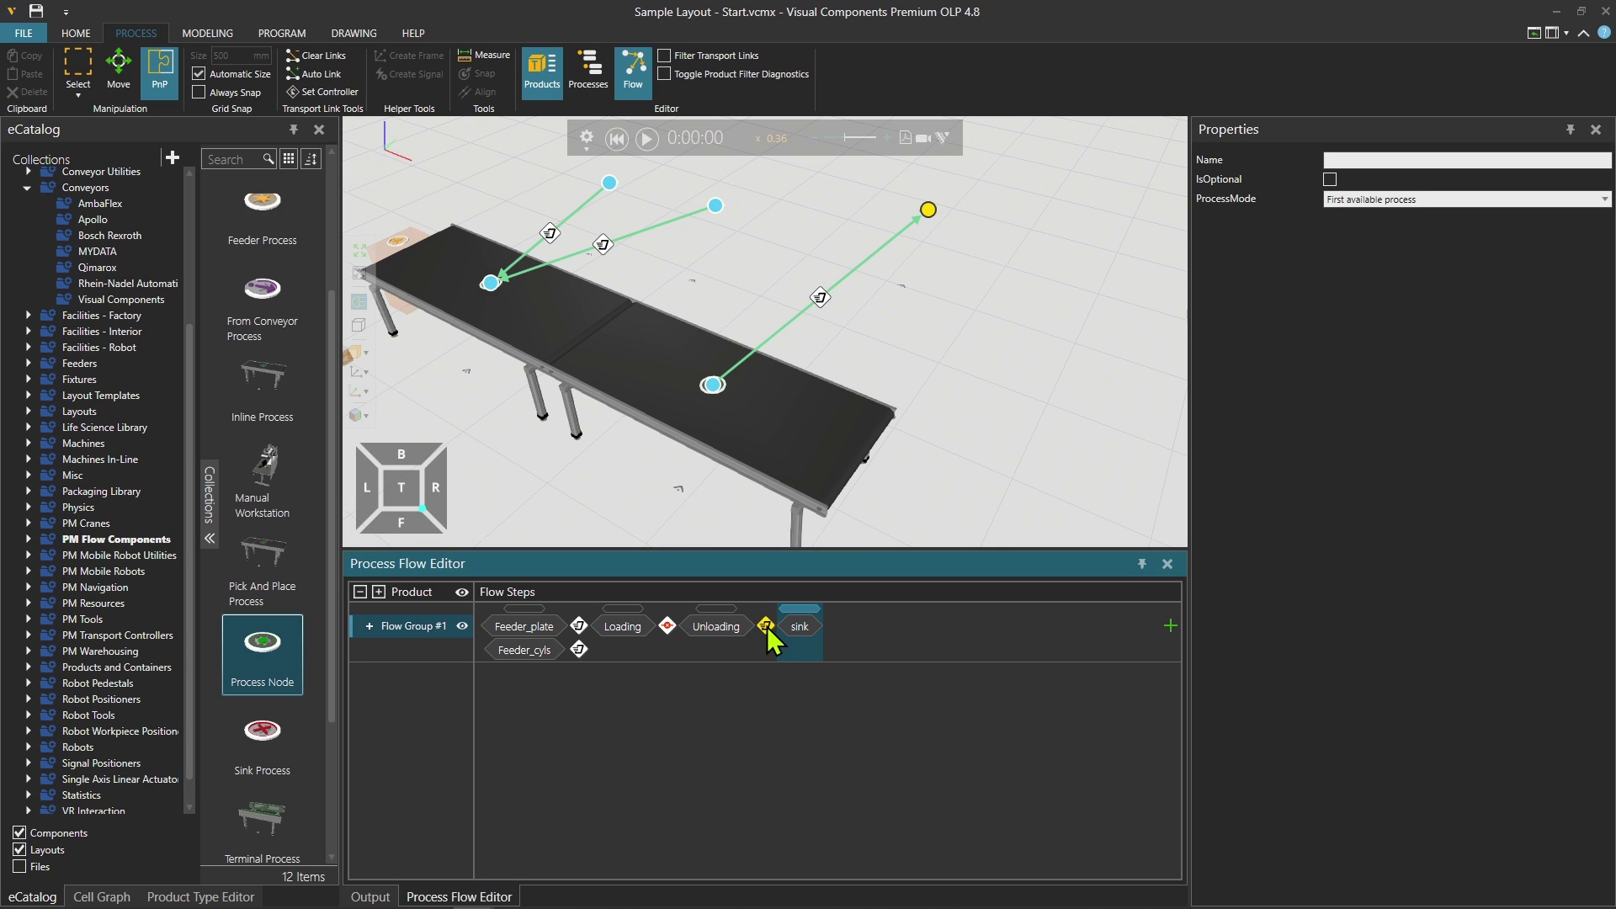
pyautogui.click(765, 627)
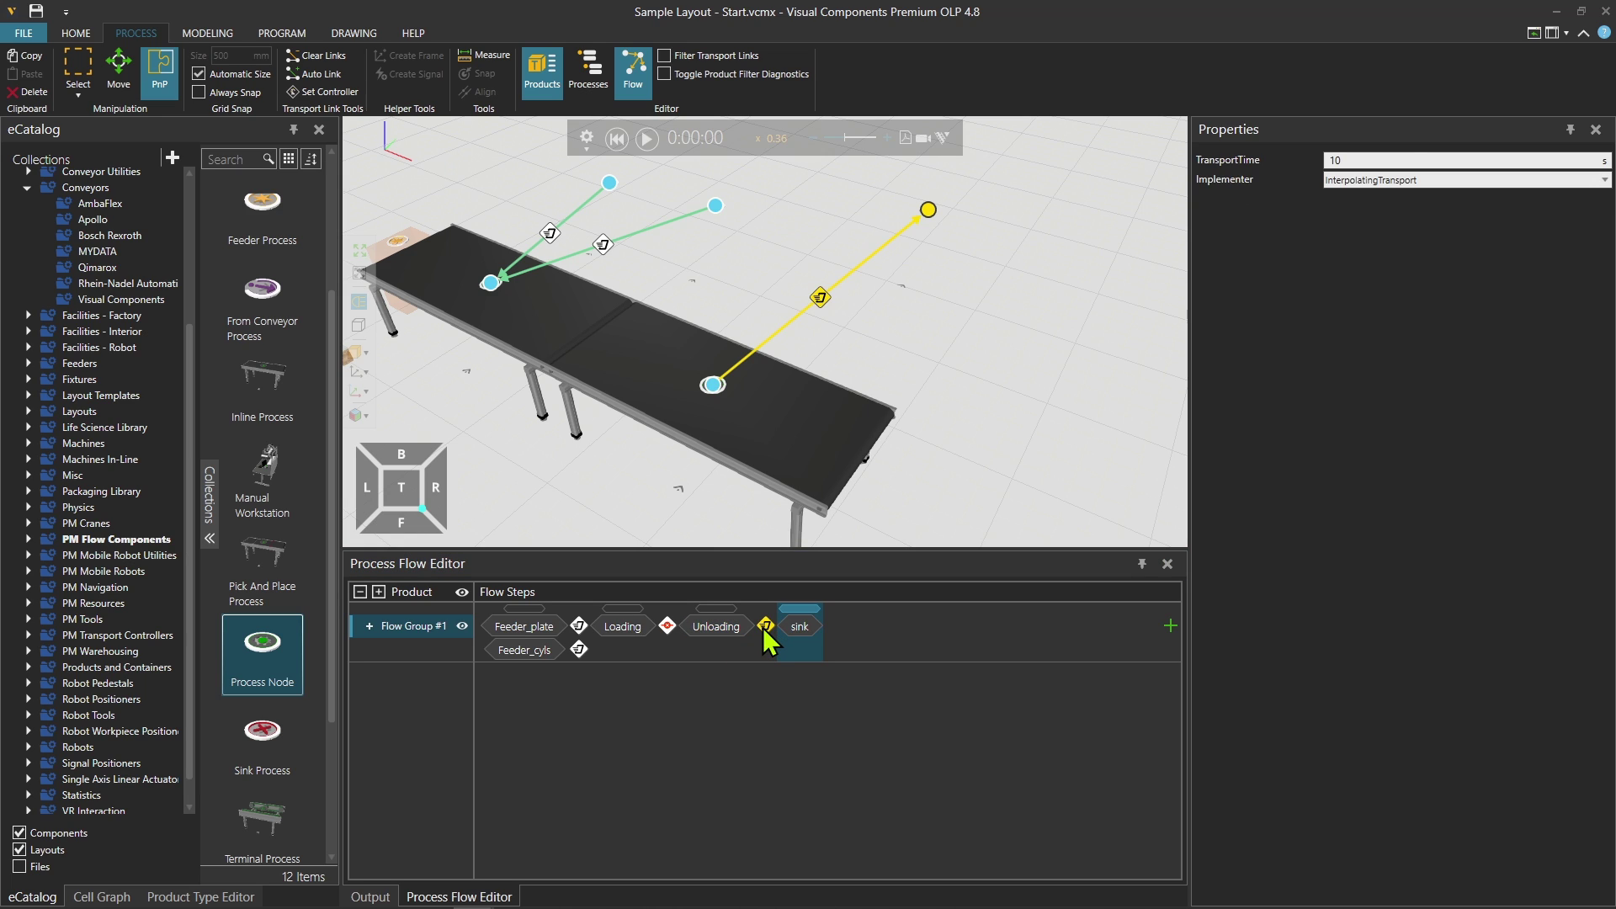
# Step: Run the simulation, then rewind it to the start and clear the selection
pyautogui.click(651, 140)
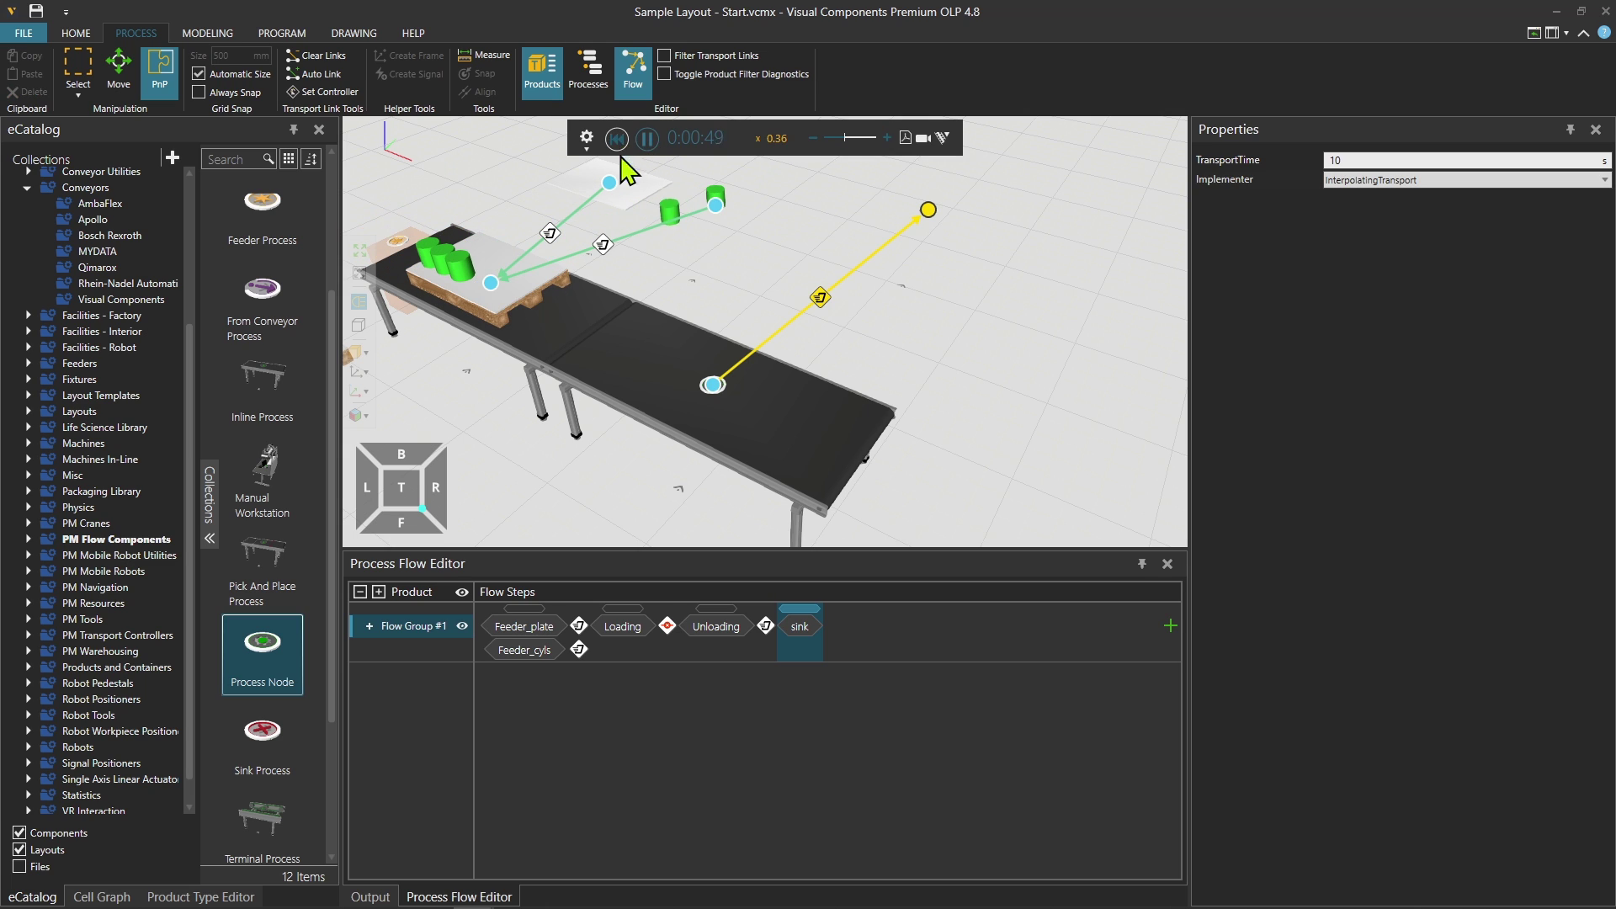
pyautogui.click(617, 138)
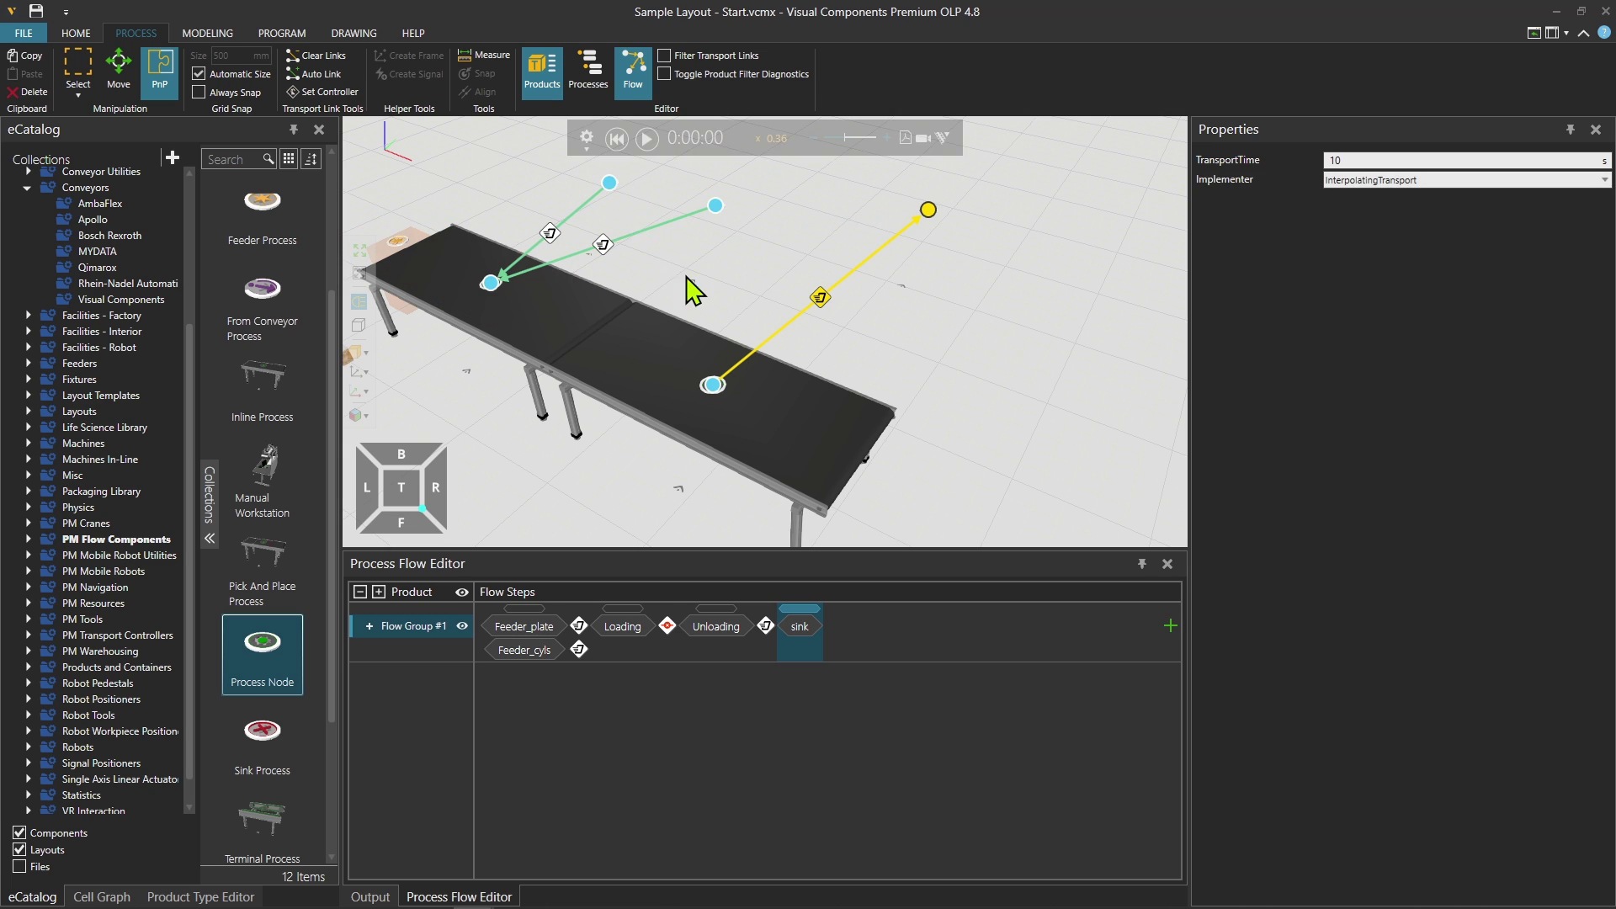
pyautogui.click(711, 309)
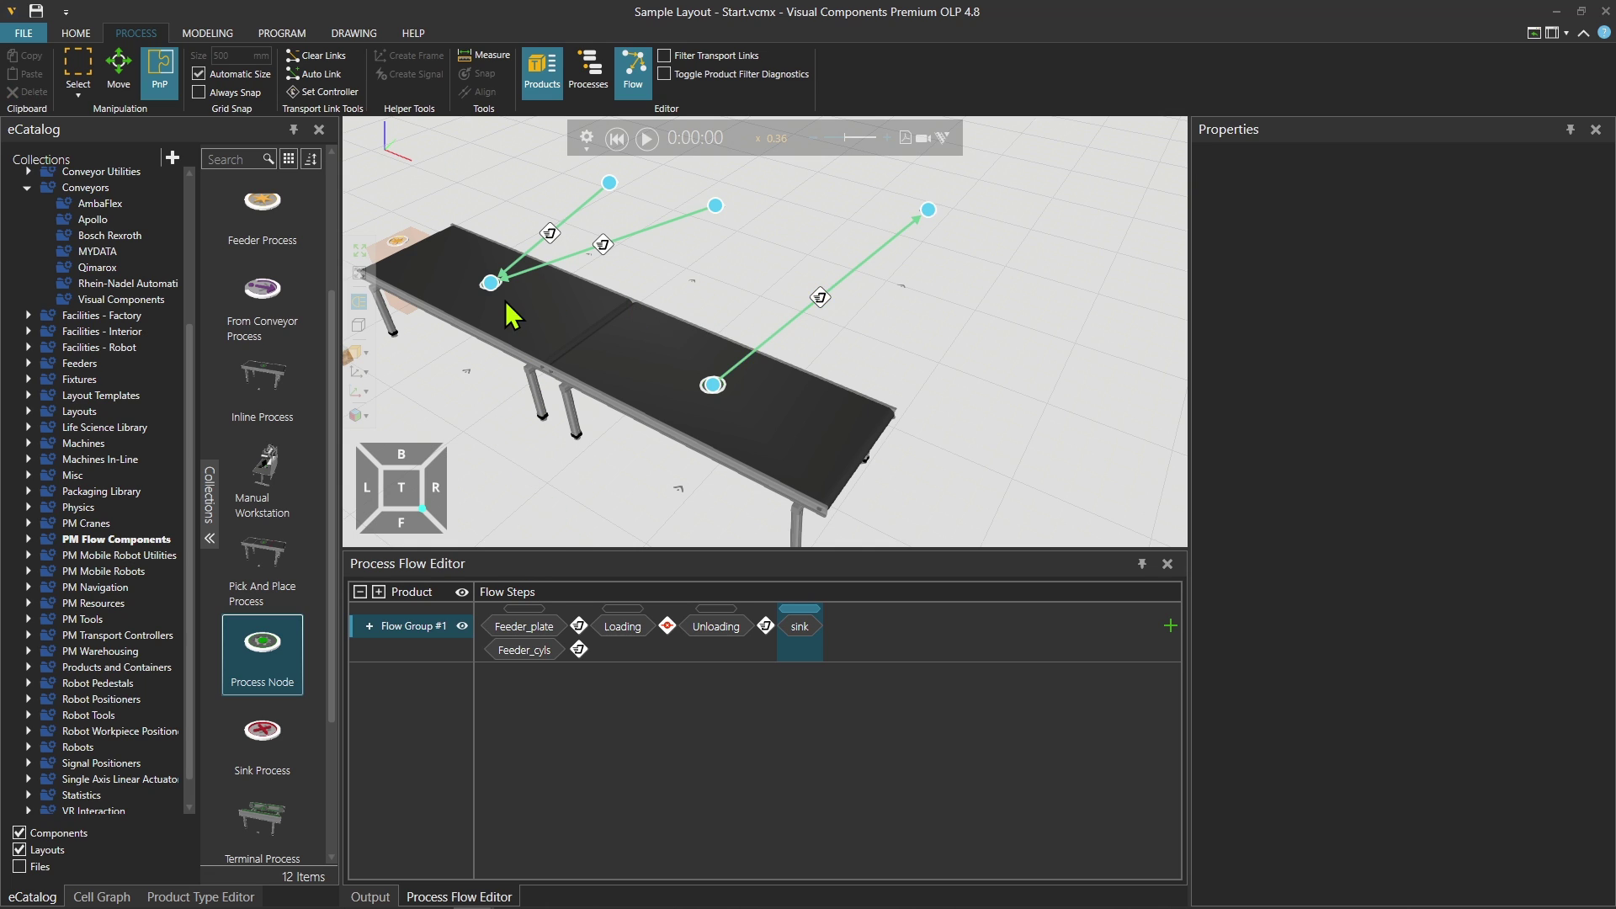
# Step: In the Loading node, set the 15-cylinder cyls pattern's PatternCount X to 1
pyautogui.doubleClick(532, 286)
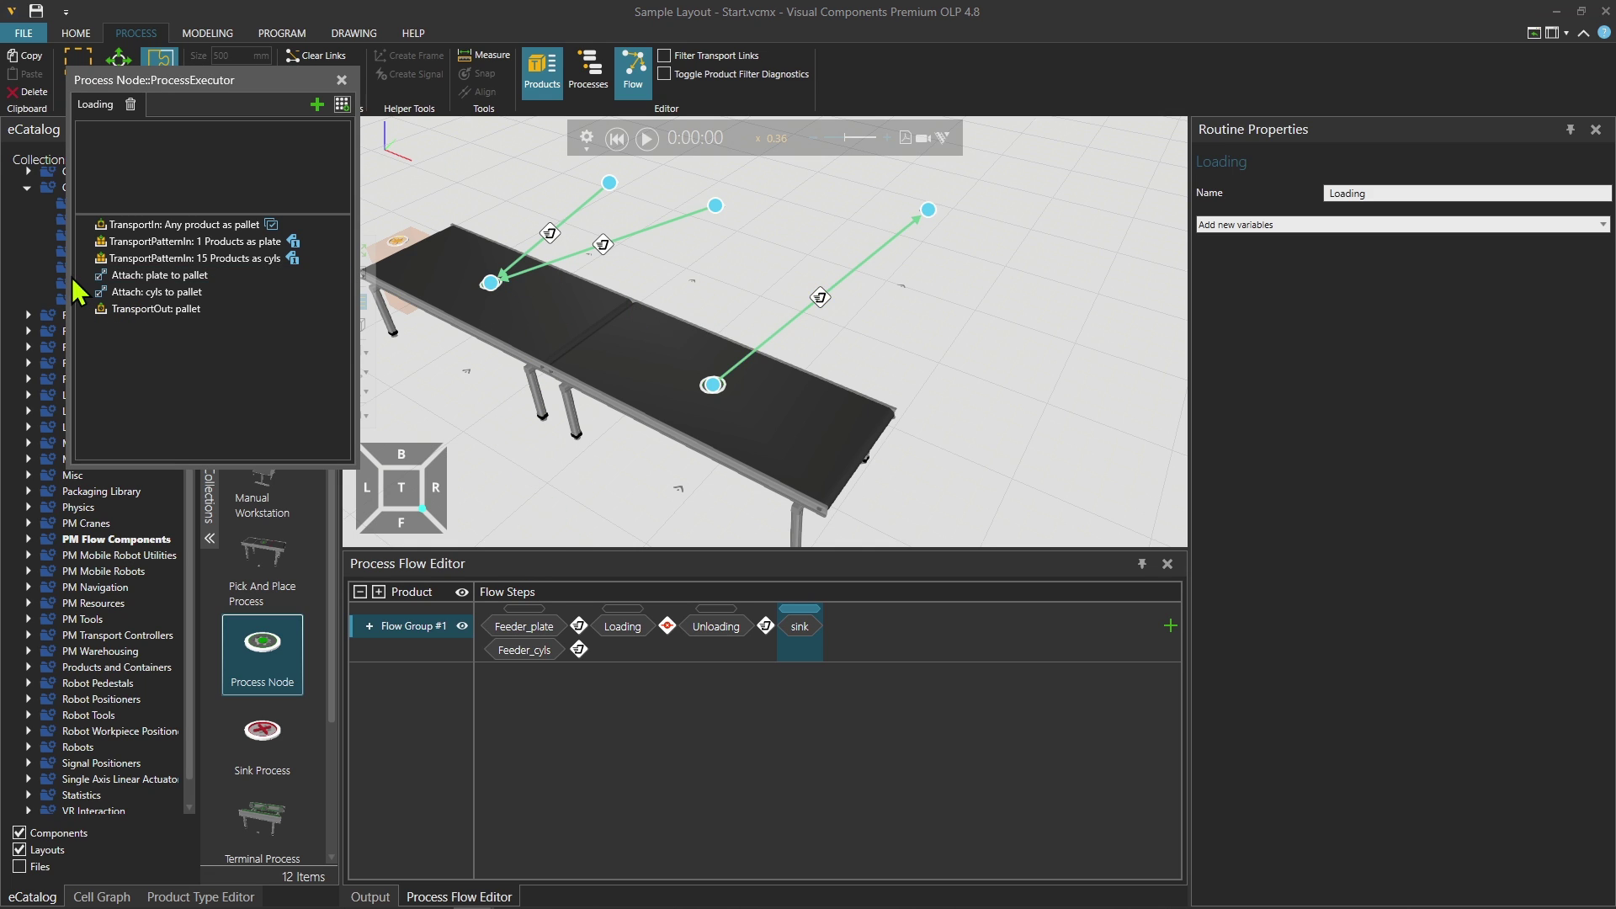
pyautogui.click(182, 259)
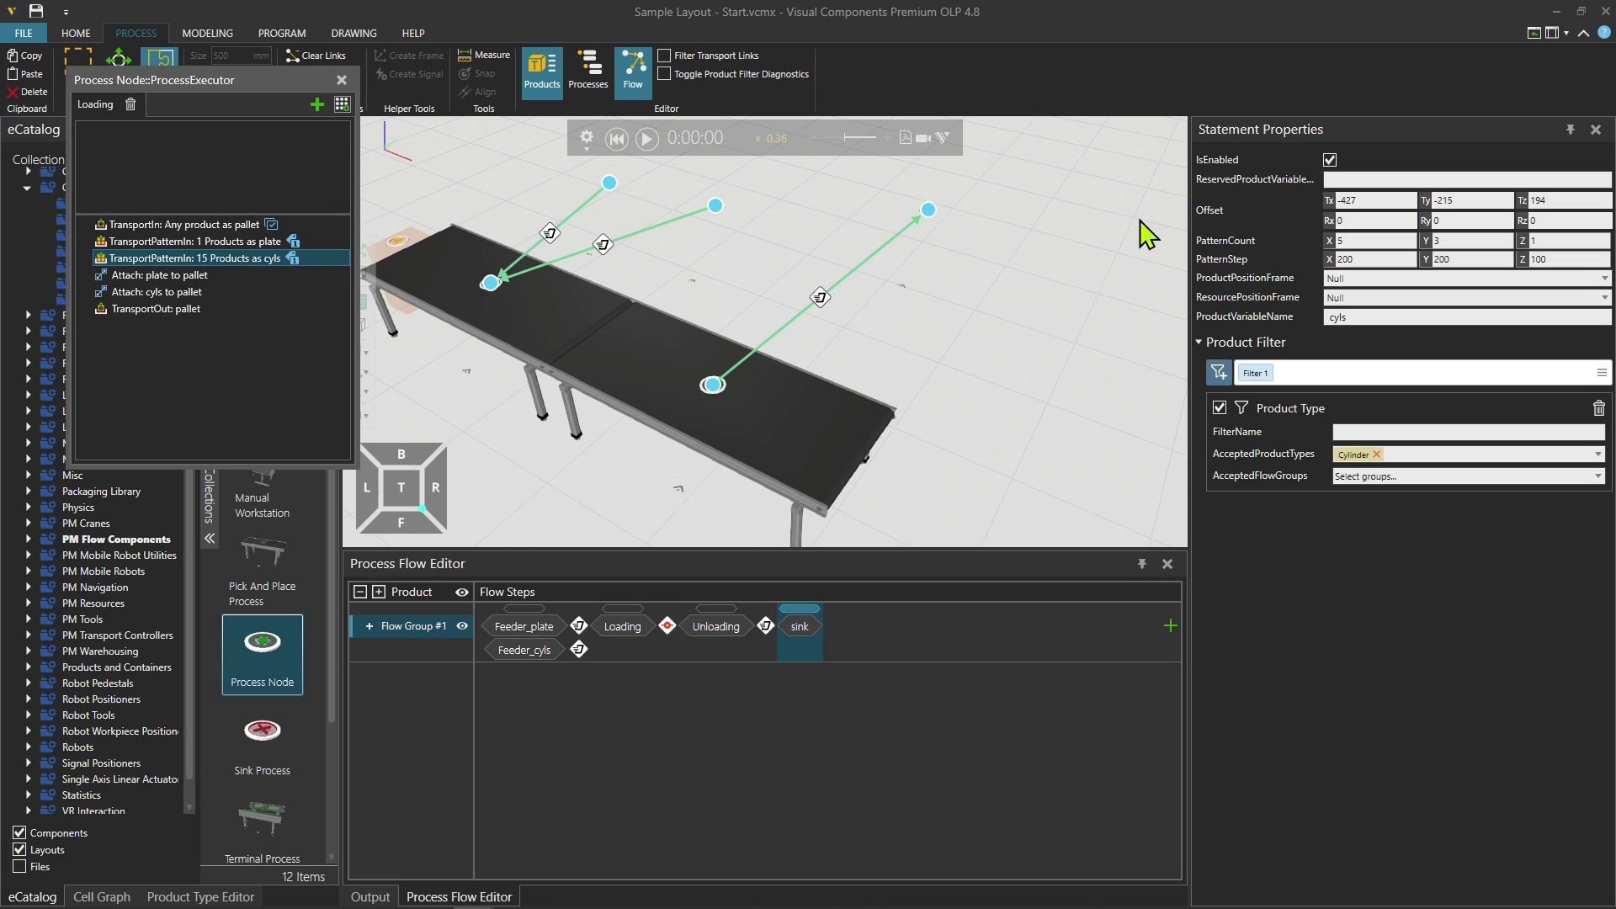
pyautogui.click(1373, 239)
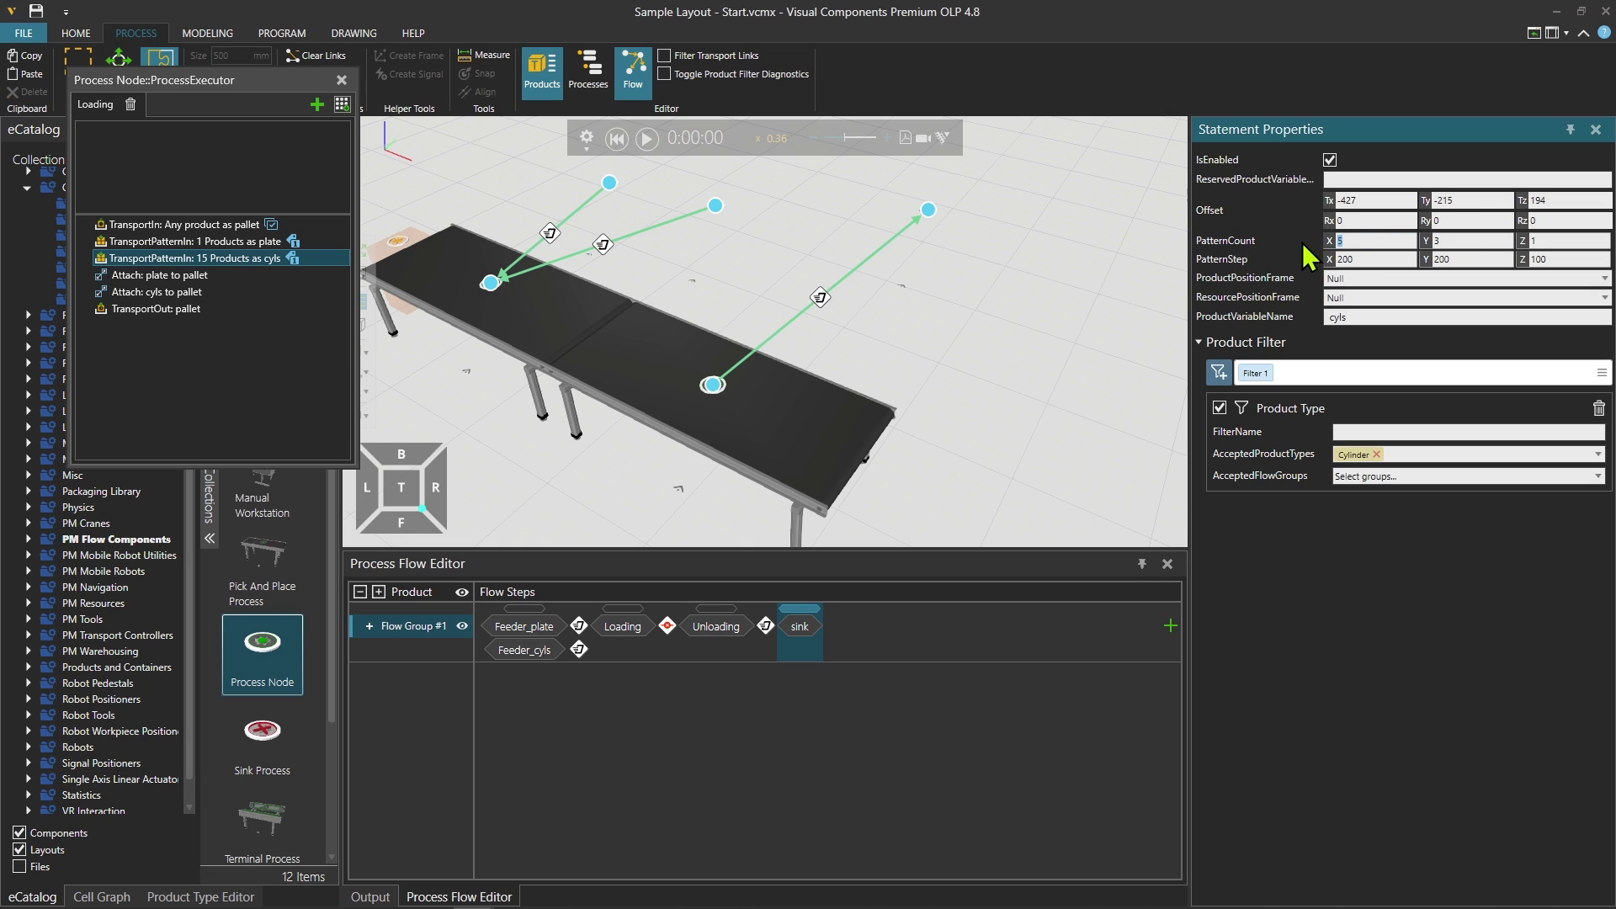
pyautogui.press('Return')
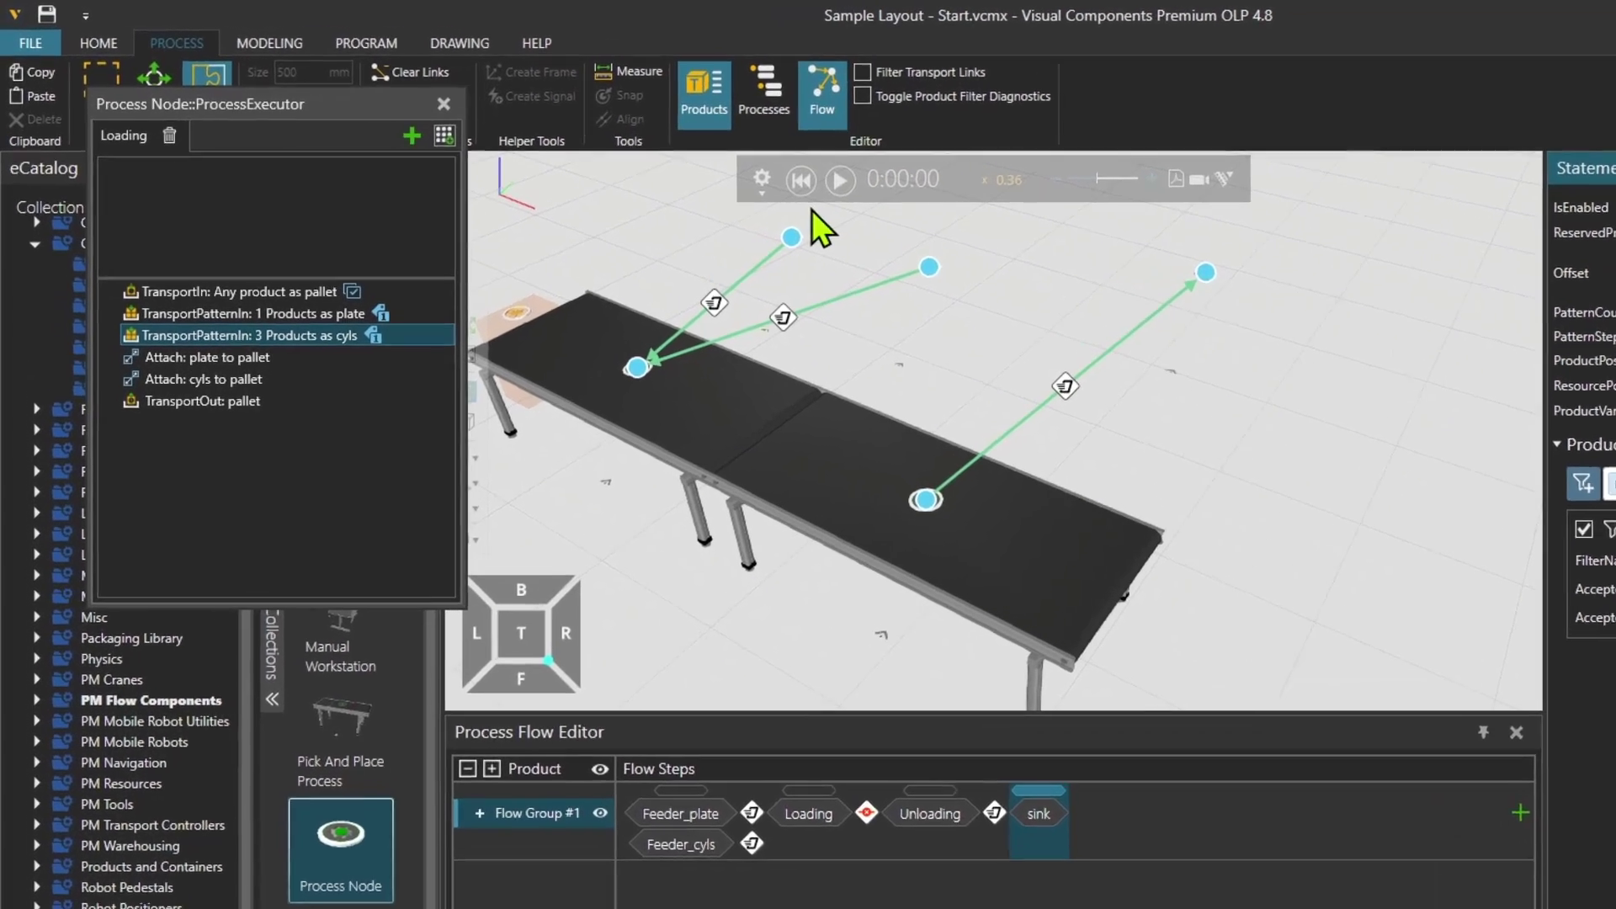
# Step: Test-run the 3-cylinder loading, open the Unloading node's statements off to the right, and reset
pyautogui.click(646, 138)
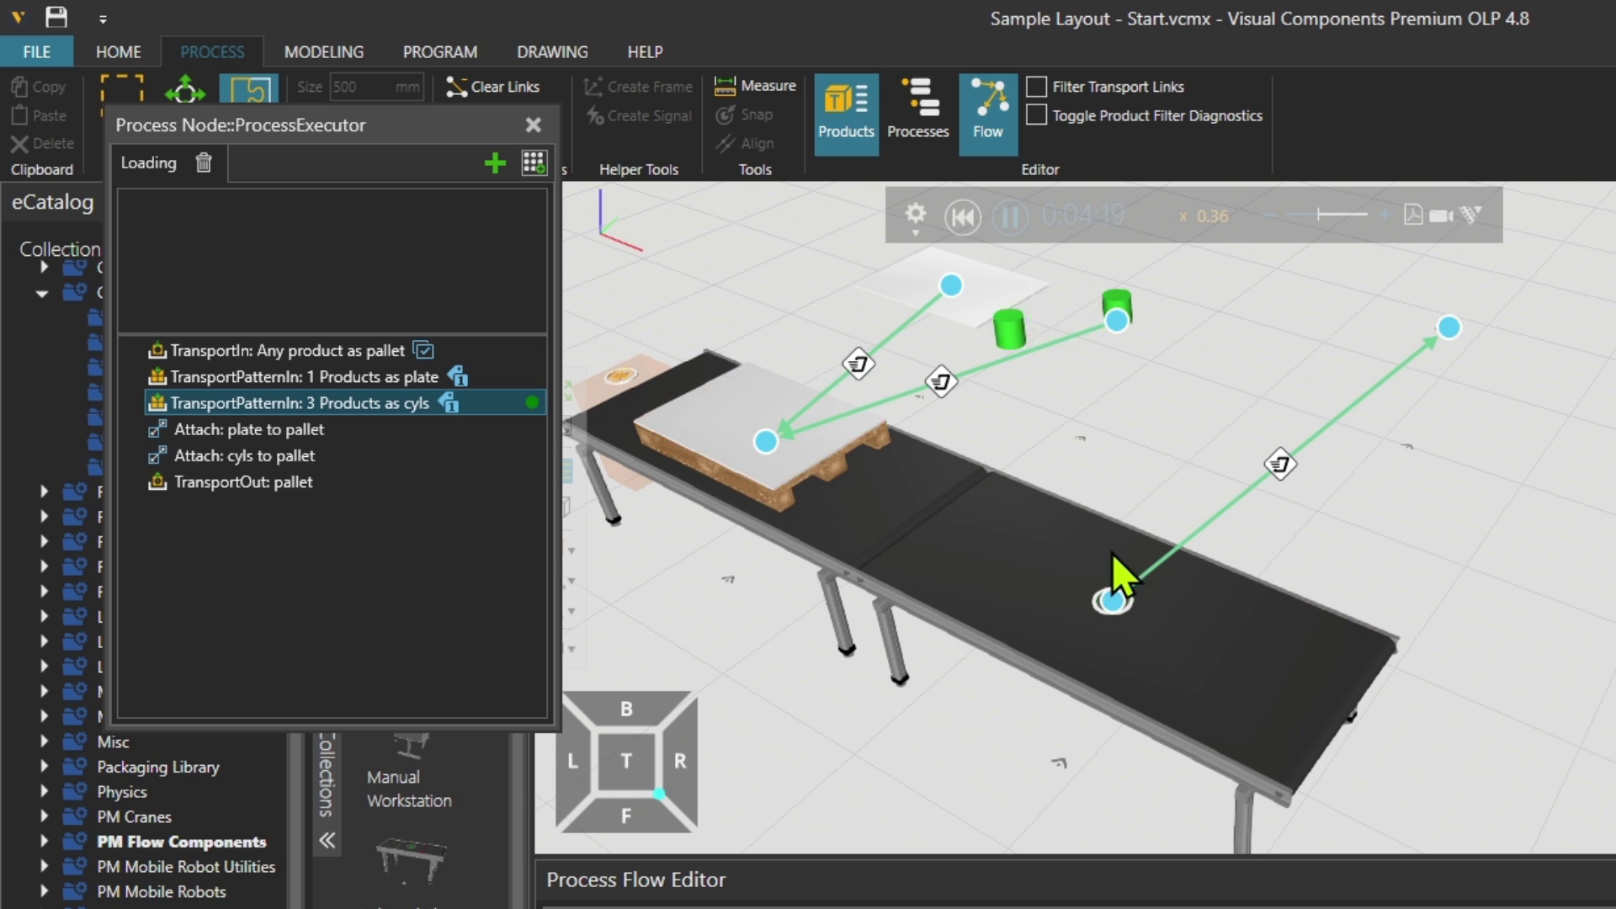
pyautogui.doubleClick(1123, 590)
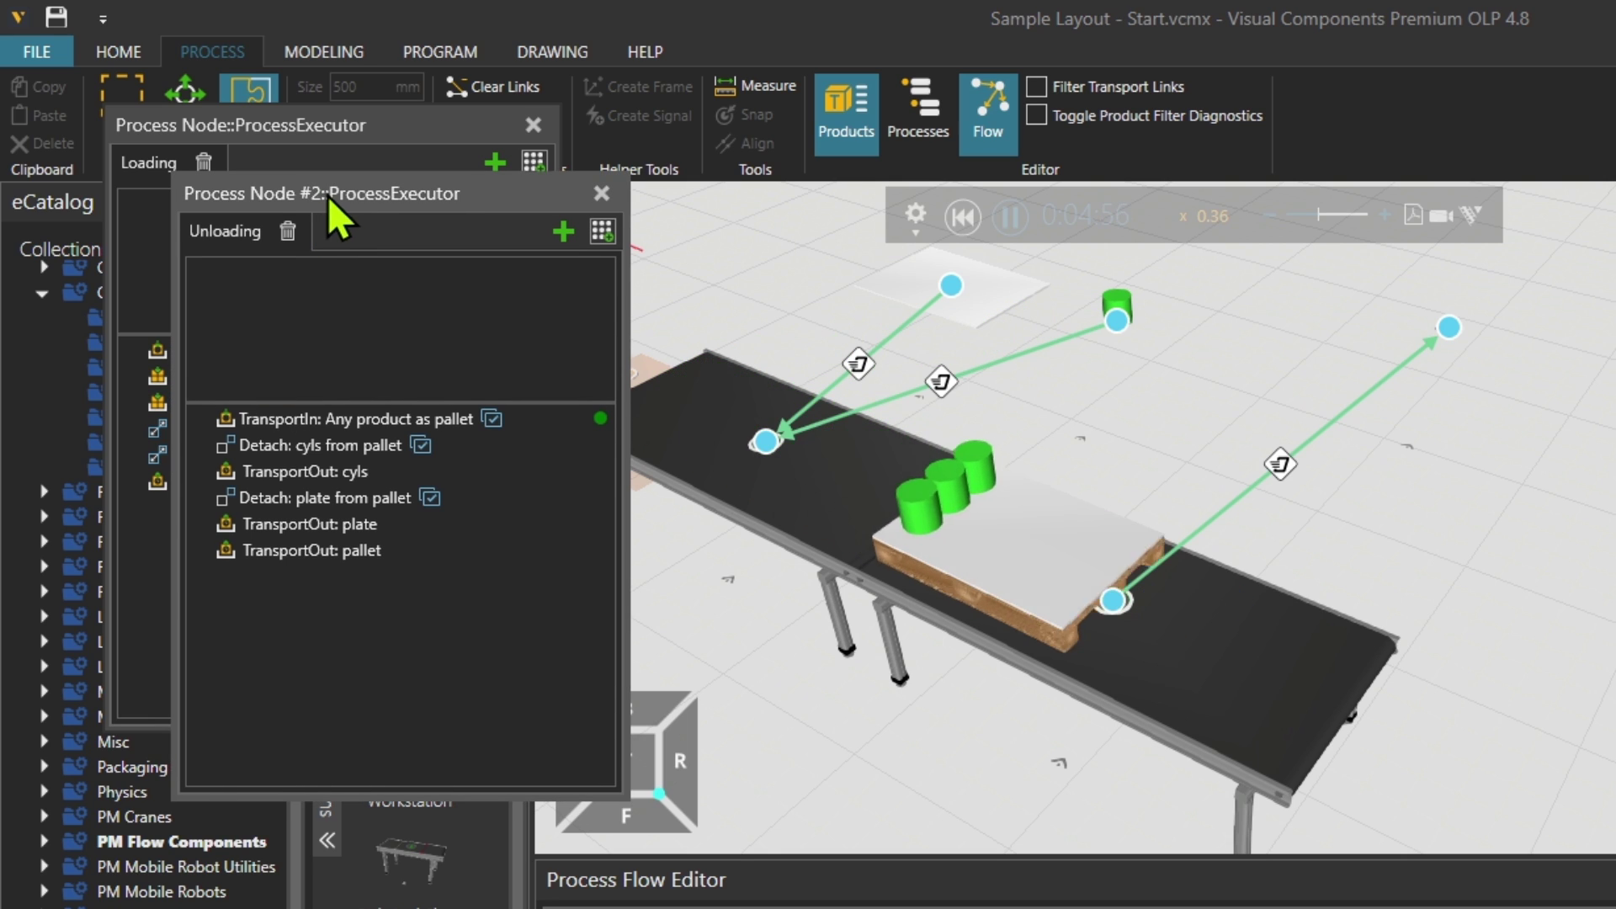
pyautogui.moveTo(331, 206); pyautogui.dragTo(1518, 446)
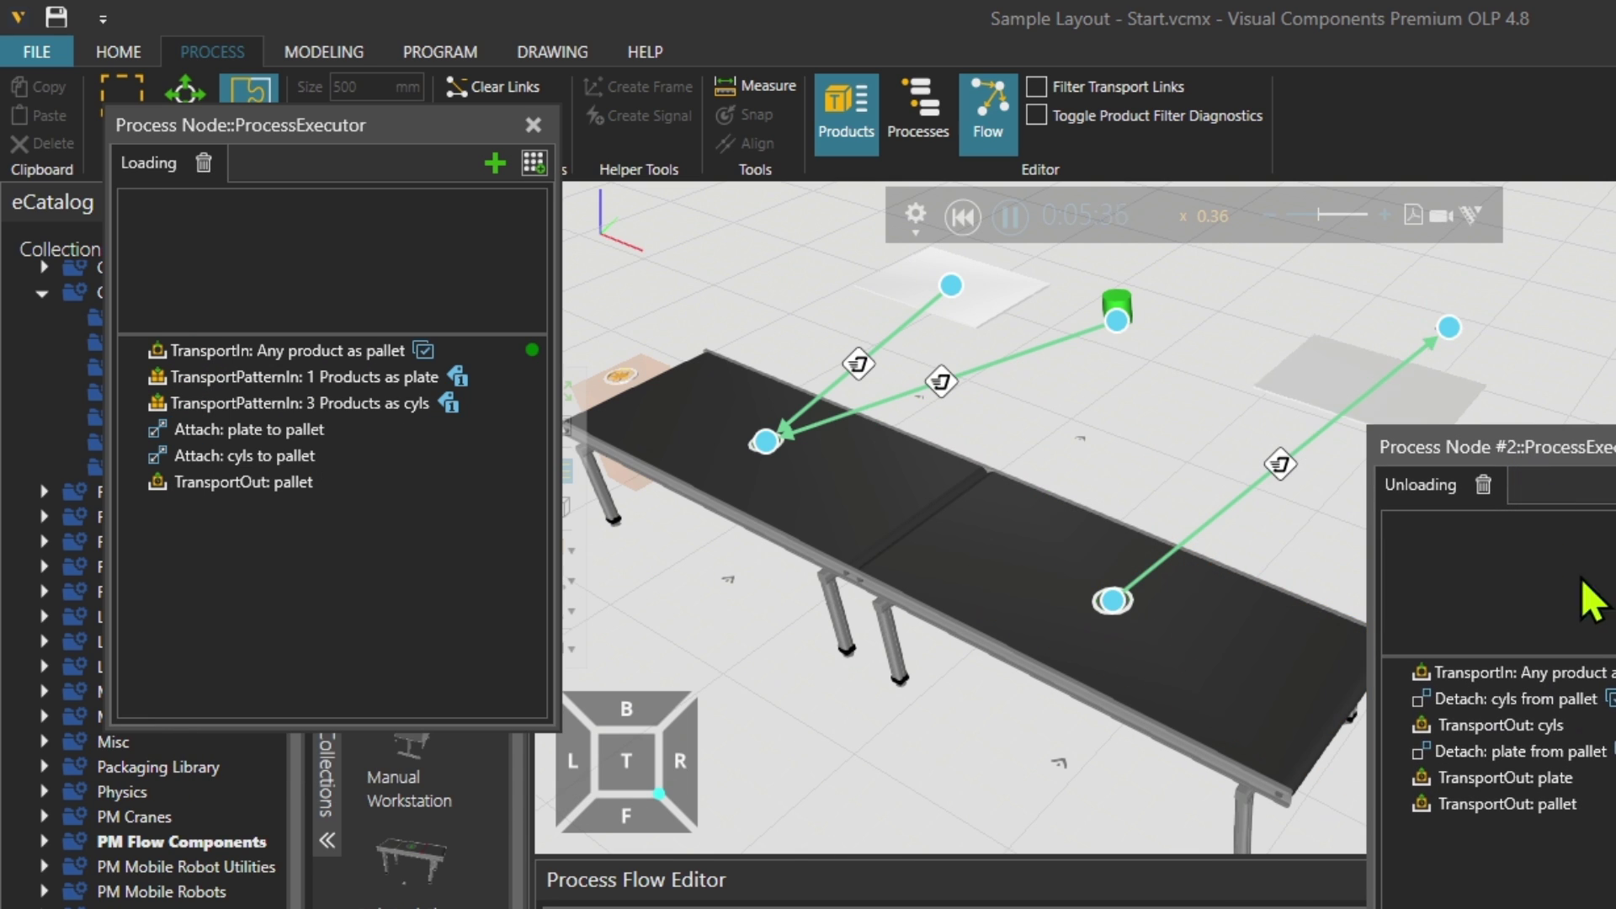
pyautogui.click(965, 217)
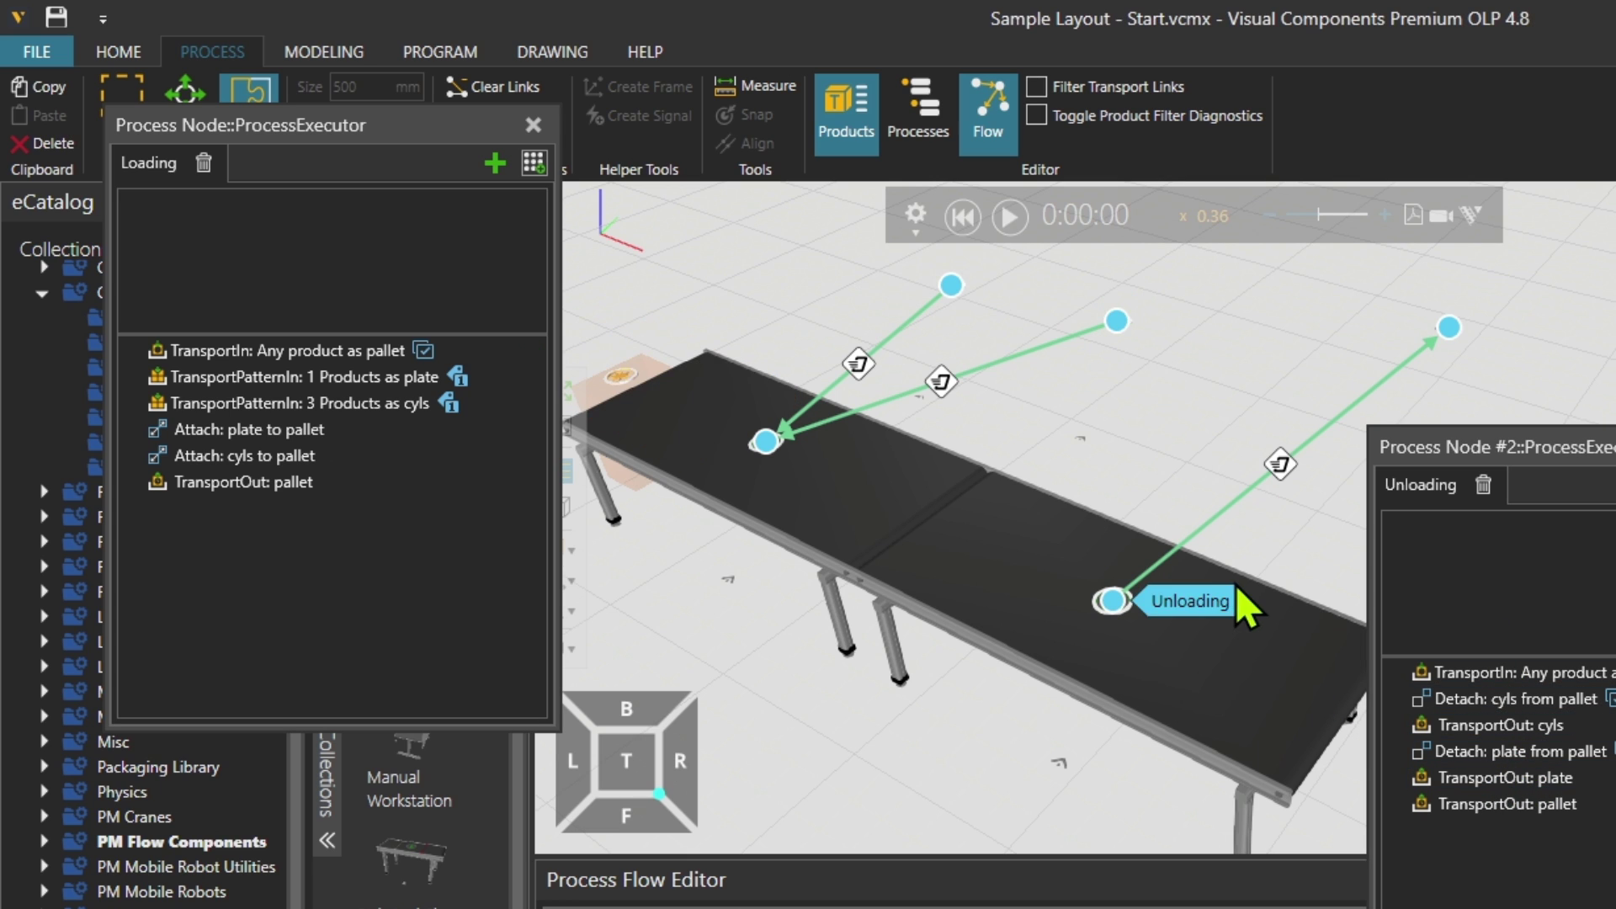
# Step: Insert a 10 s Delay after the plate transport-out in Unloading, then run the simulation slower
pyautogui.click(1505, 777)
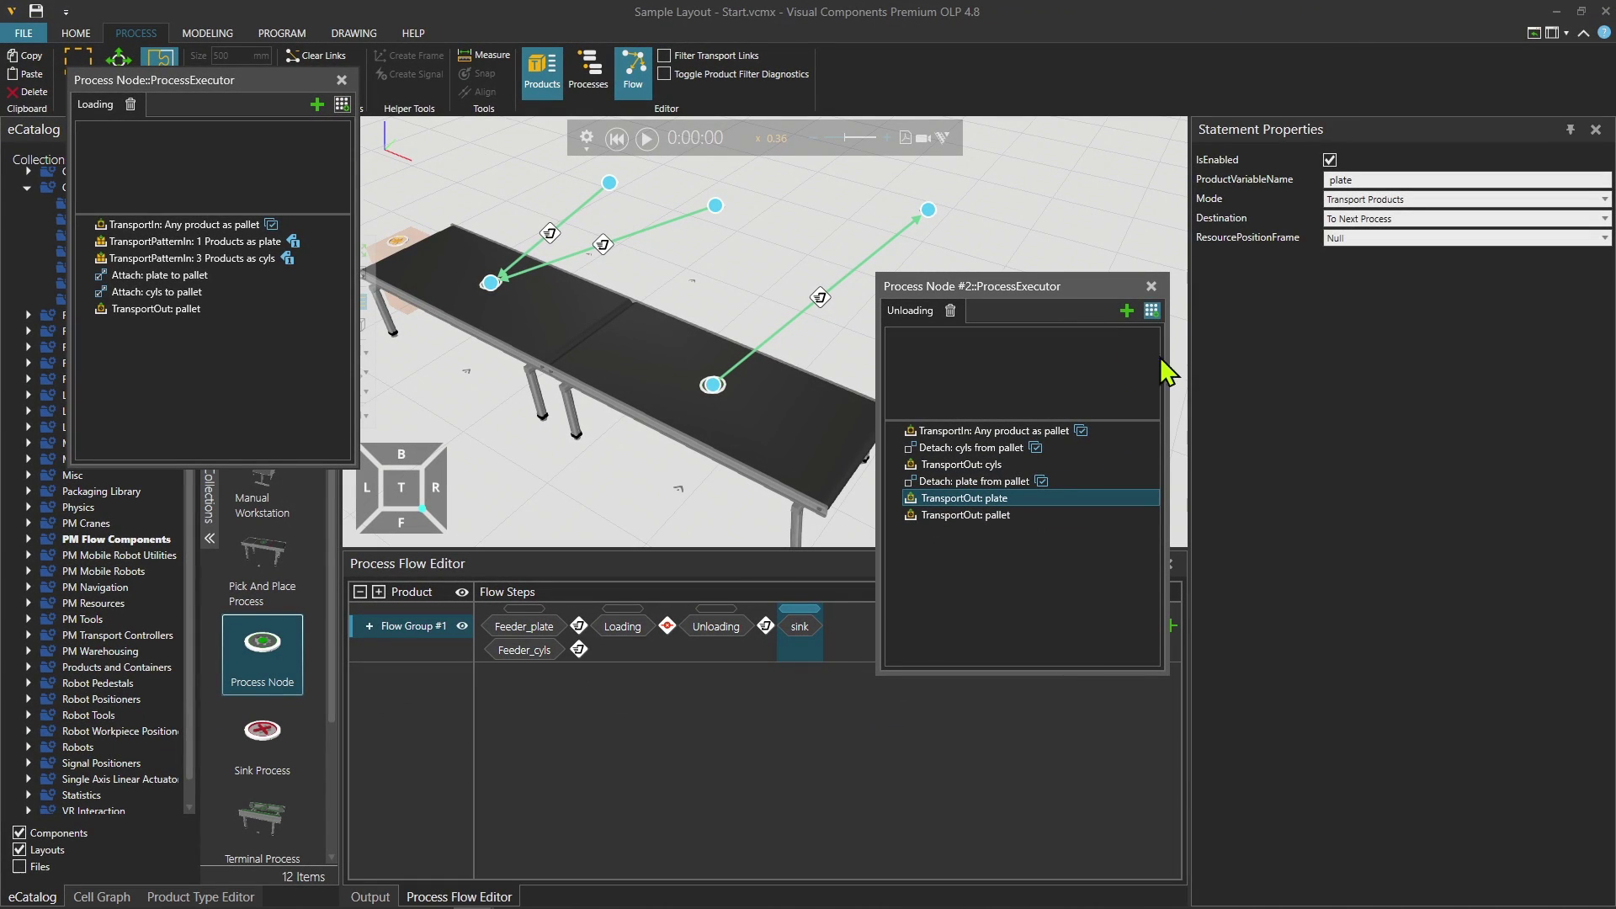
pyautogui.click(1152, 310)
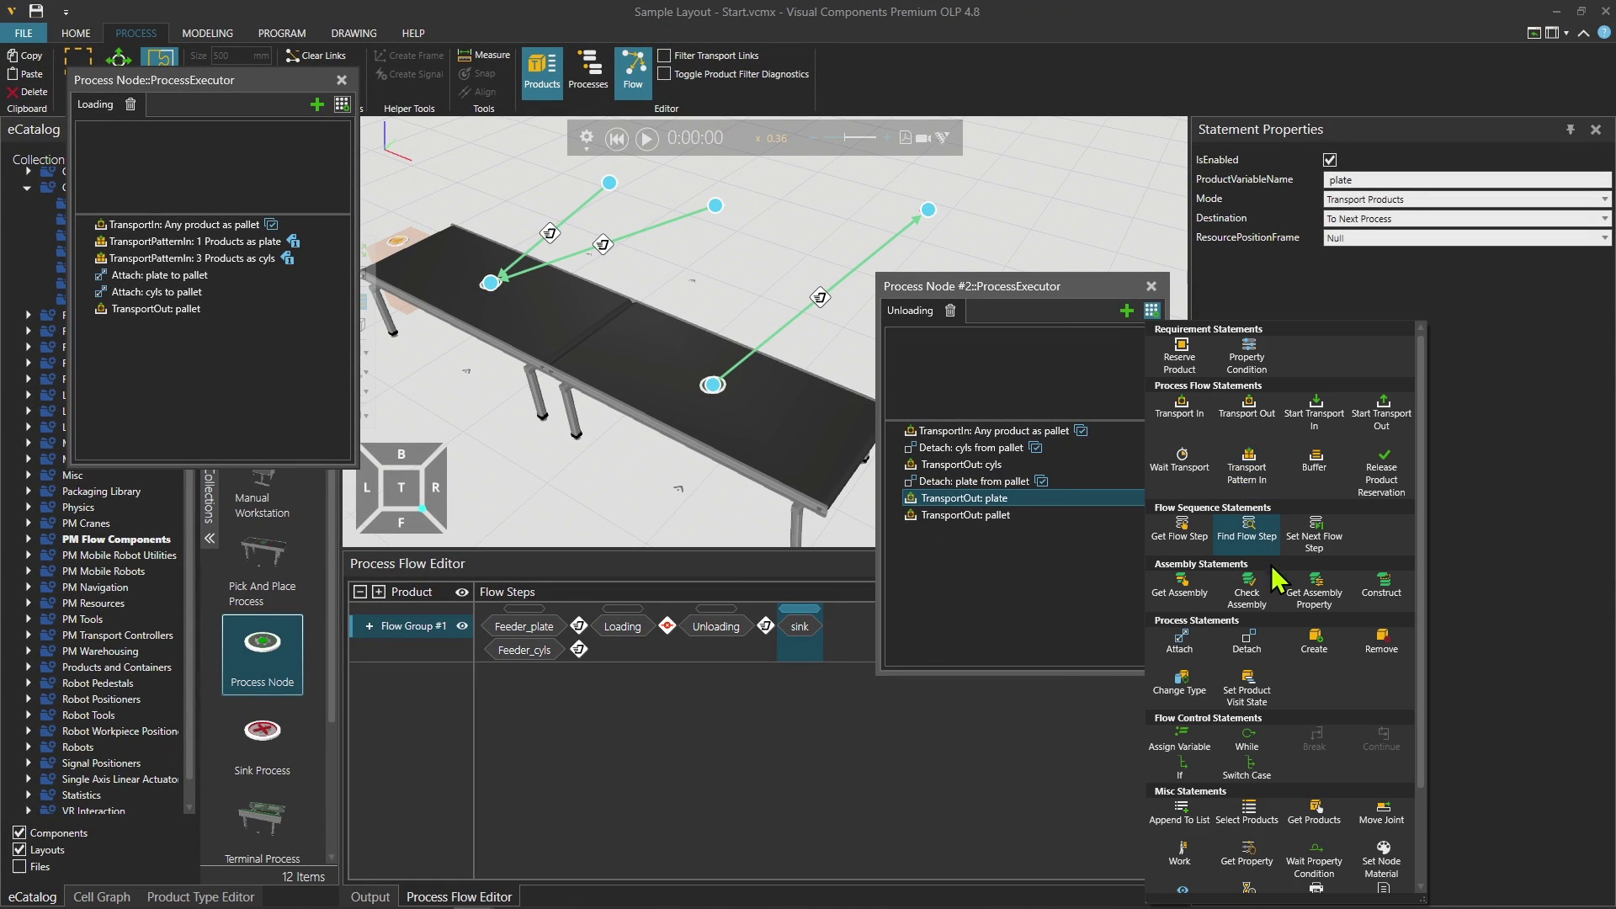
pyautogui.scroll(-2, 1313, 825)
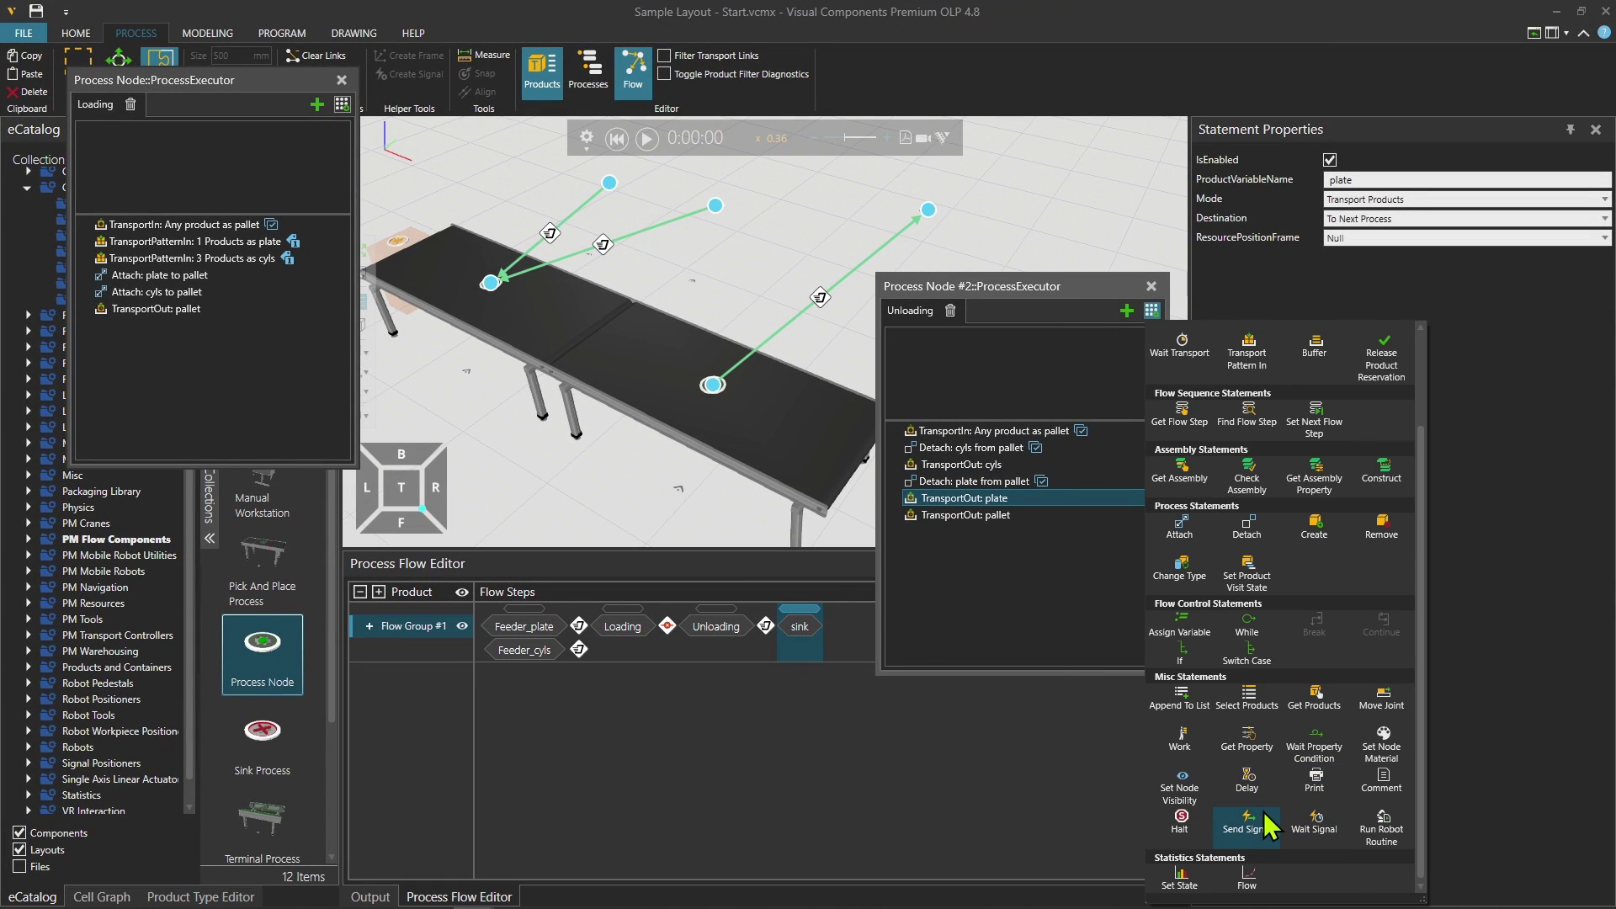
pyautogui.click(1260, 788)
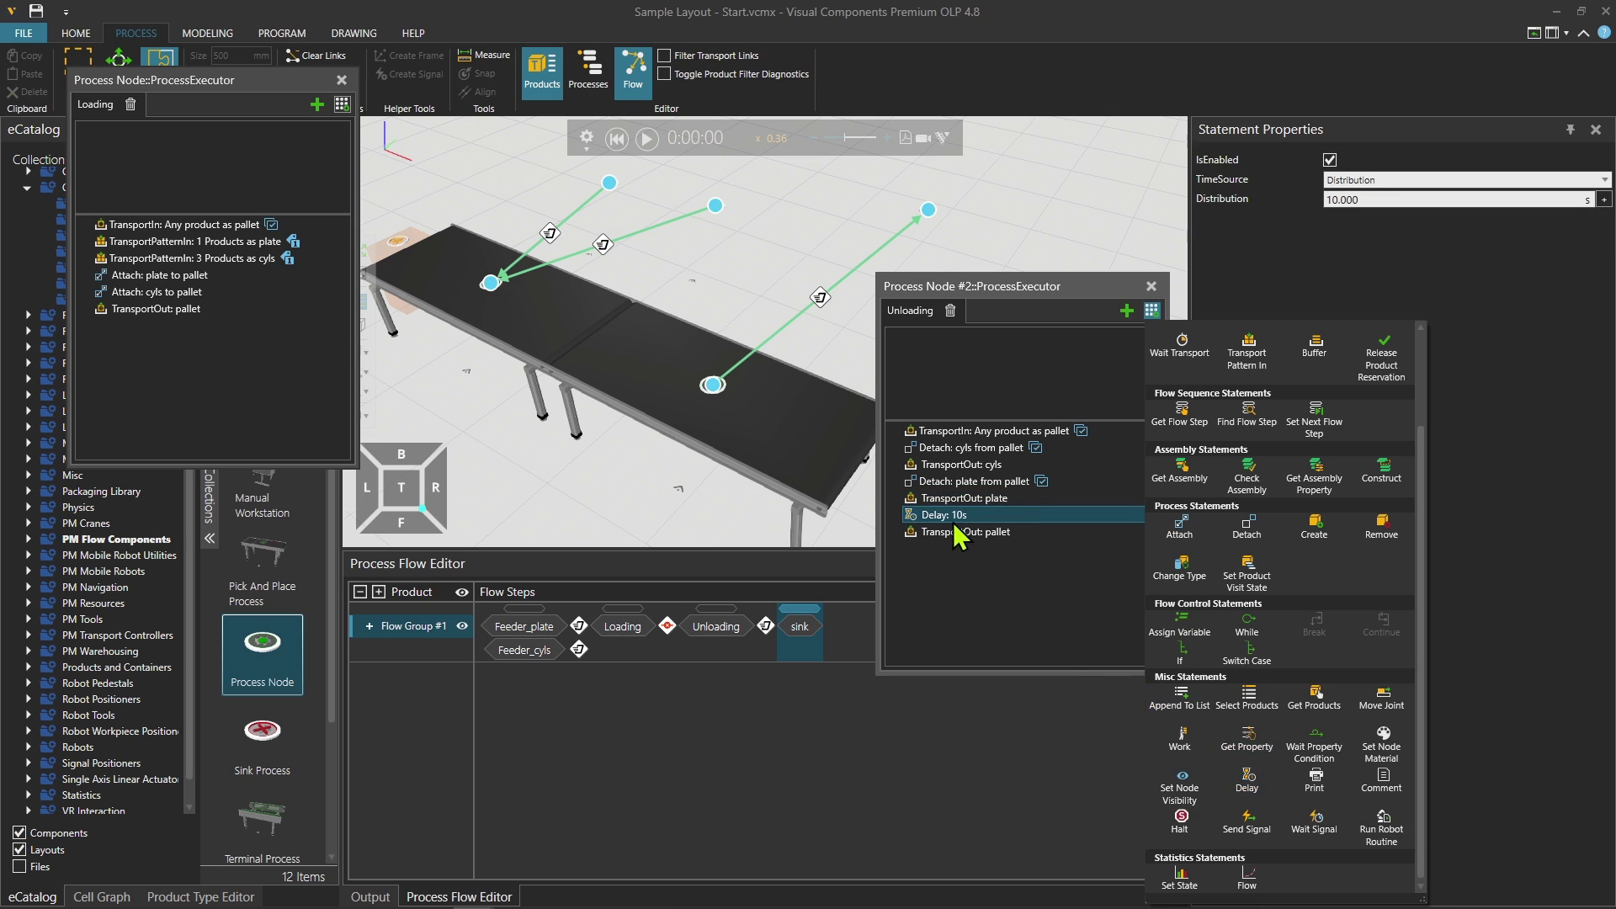
pyautogui.click(956, 515)
pyautogui.click(646, 138)
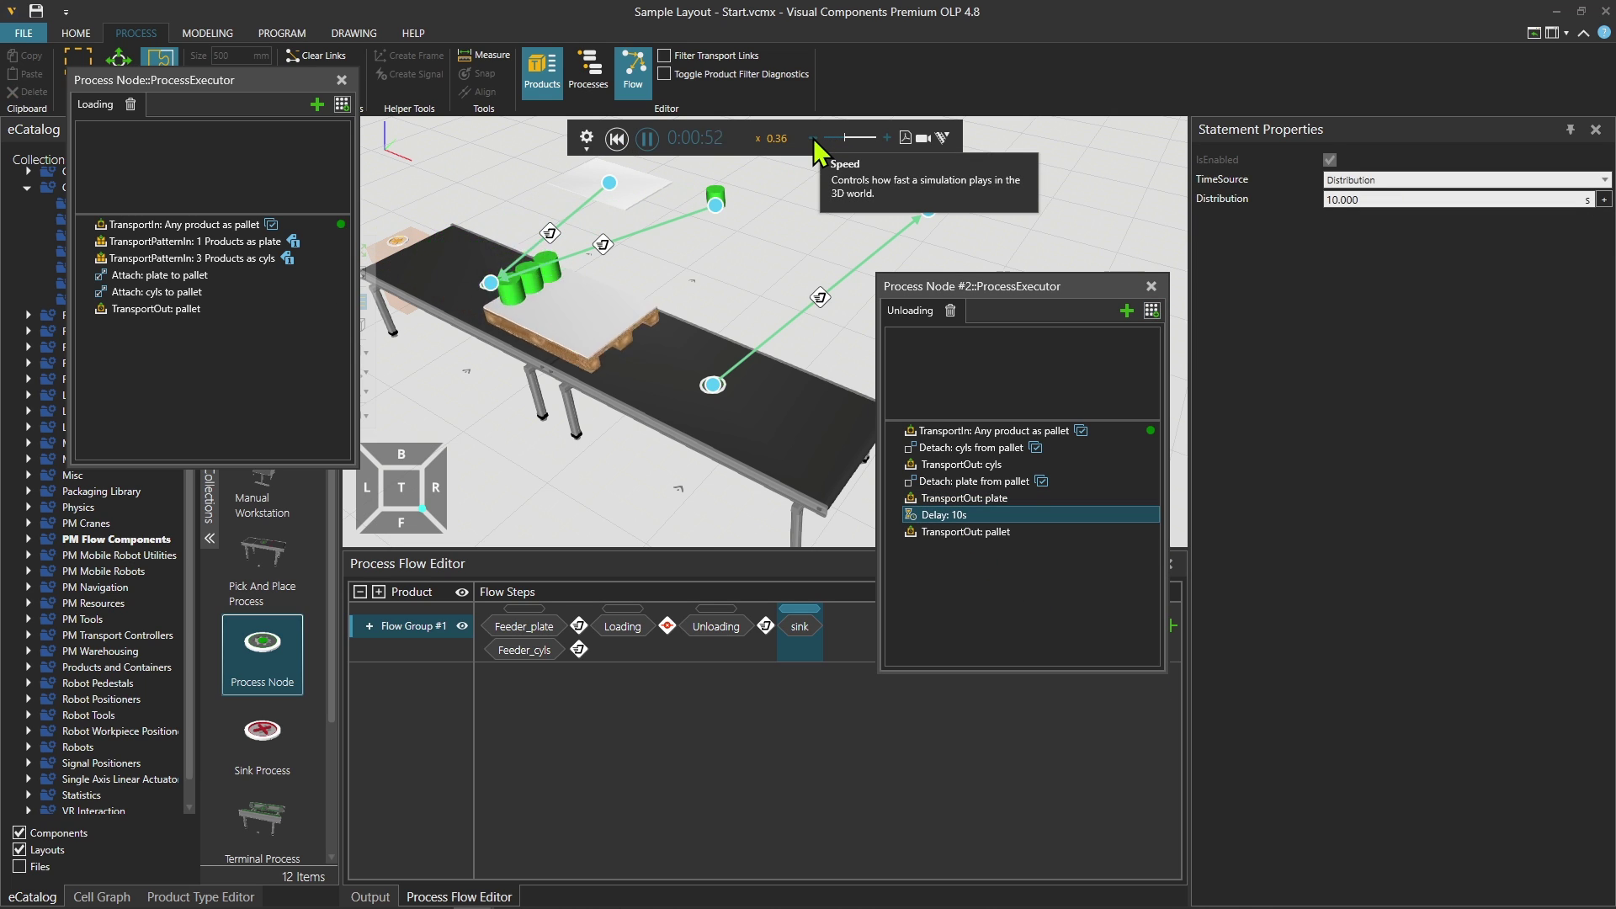
pyautogui.click(815, 138)
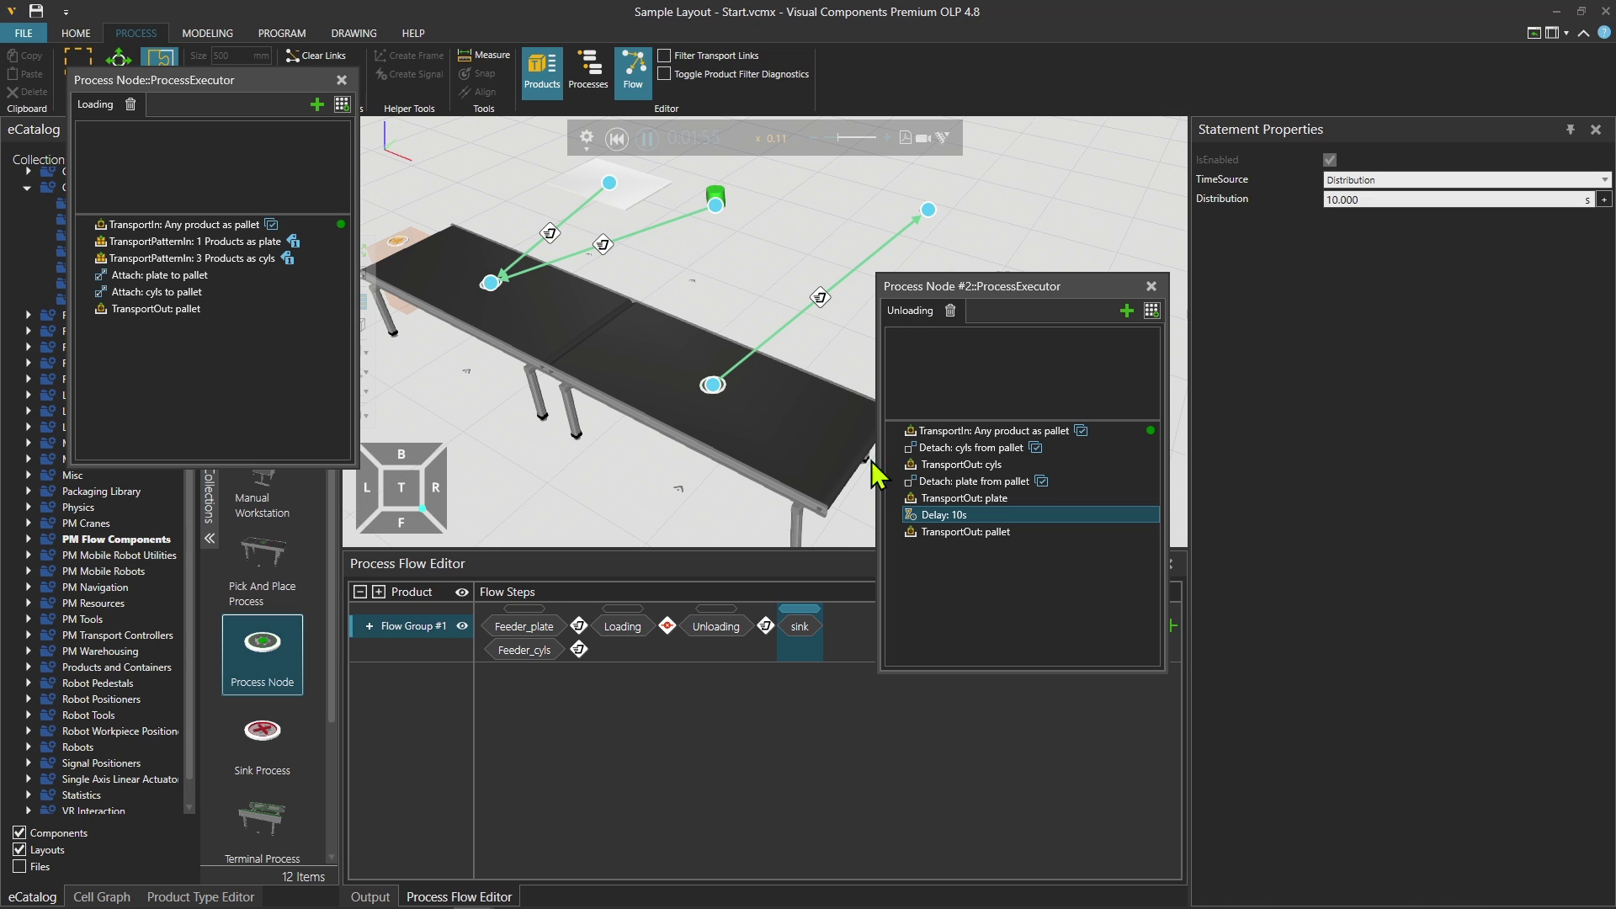
# Step: Close both statement panels, reset, and drag a Human Transport Controller from PM Transport Controllers beside the conveyors
pyautogui.click(1150, 287)
pyautogui.click(341, 80)
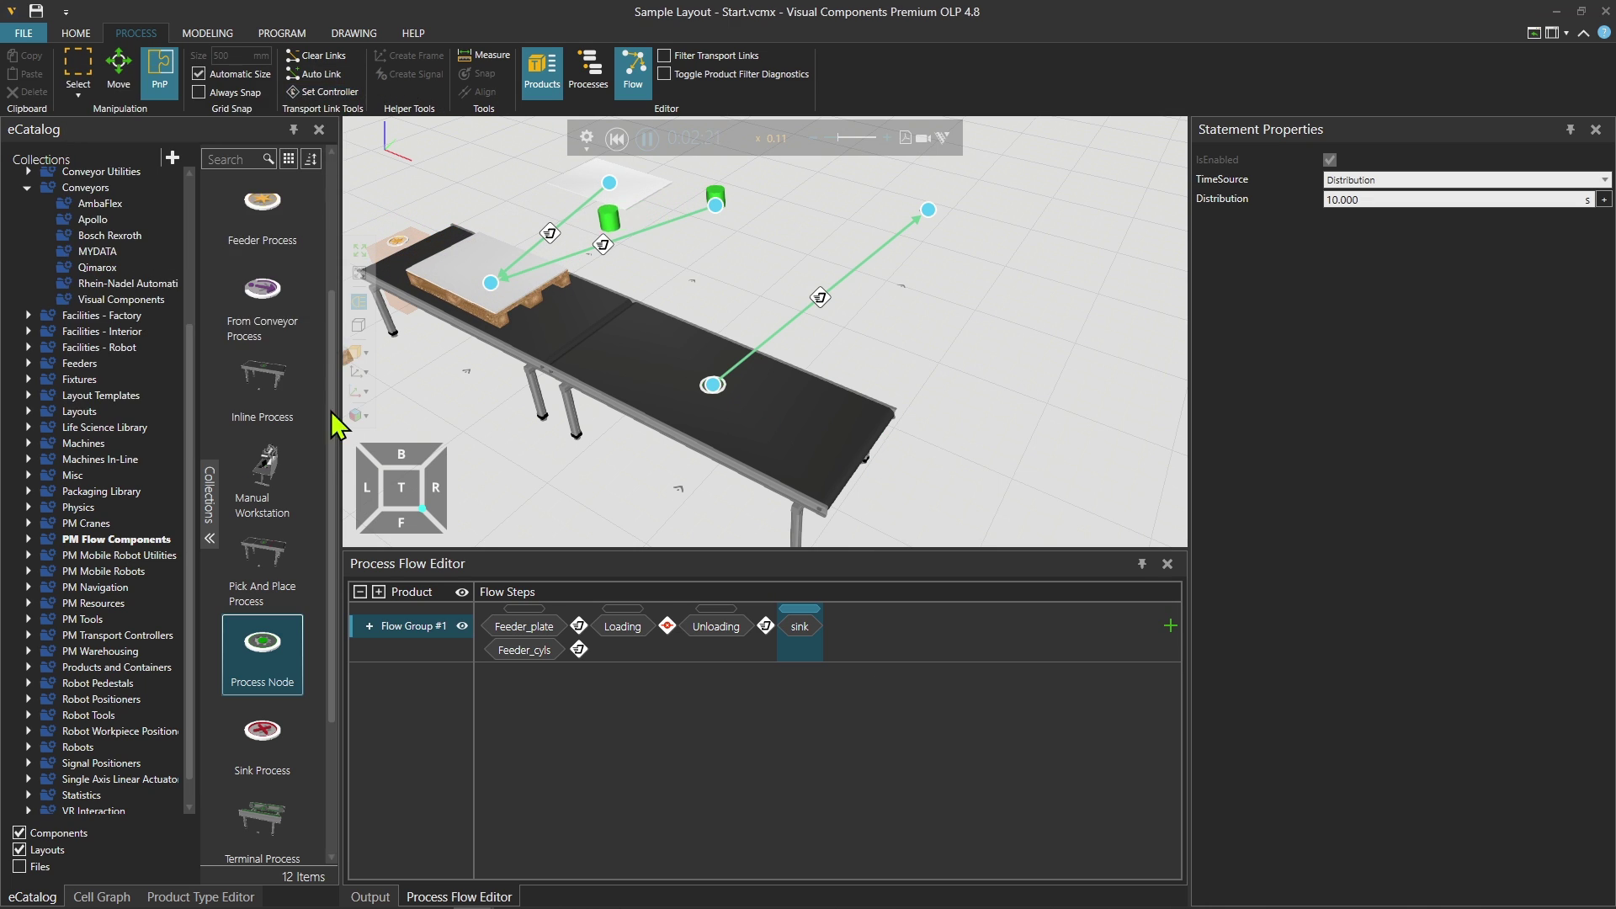
pyautogui.scroll(-2, 315, 503)
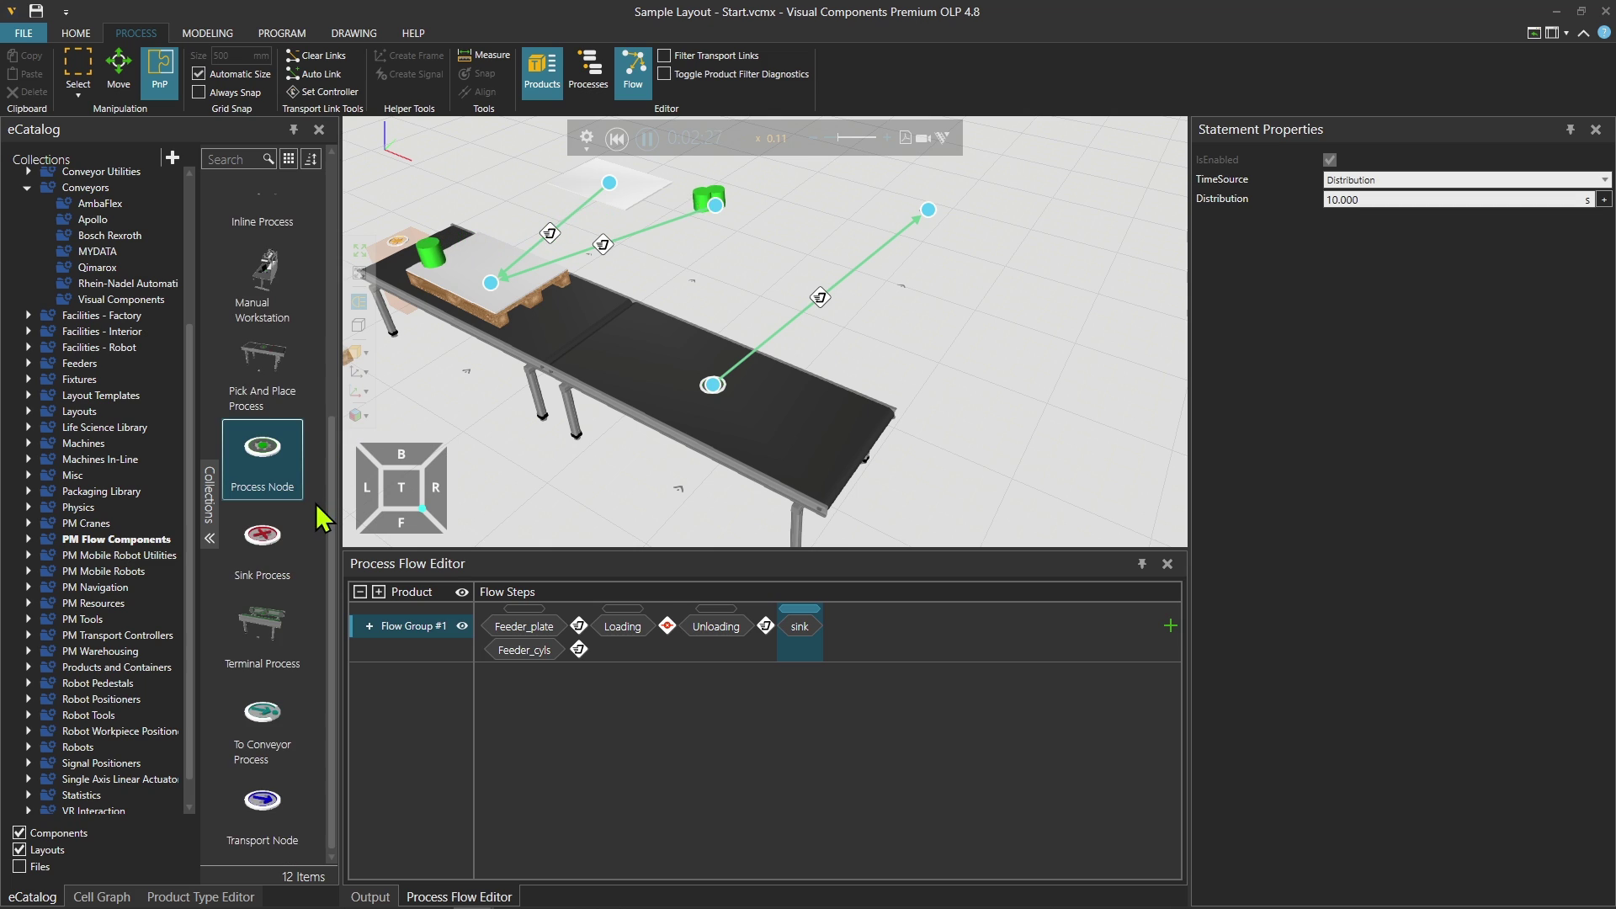
pyautogui.click(107, 638)
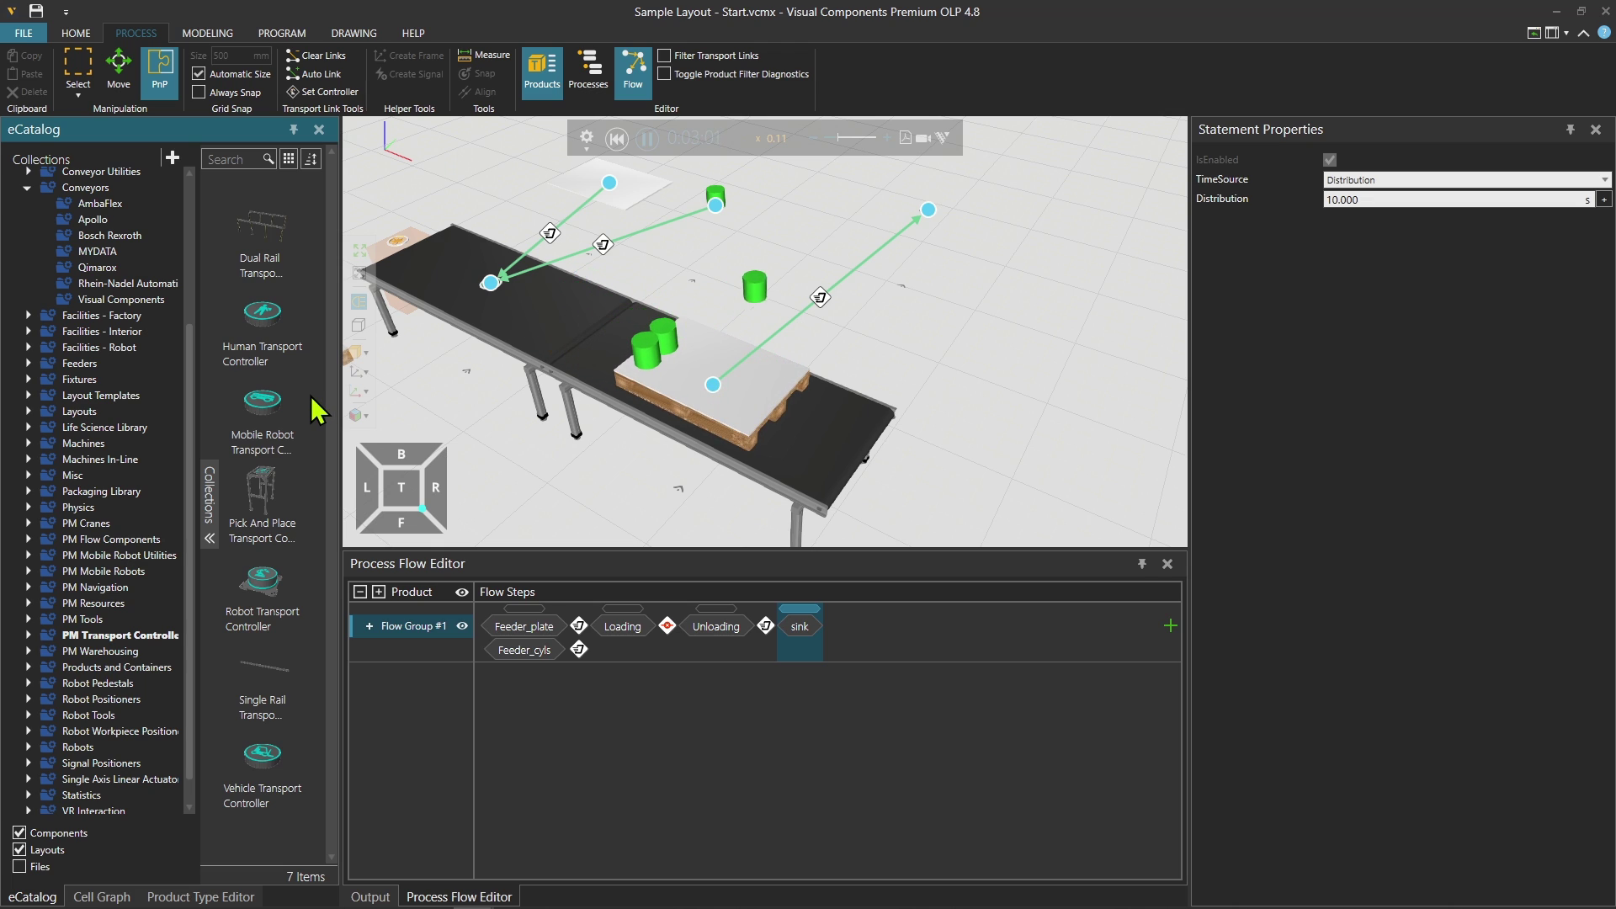
pyautogui.click(617, 138)
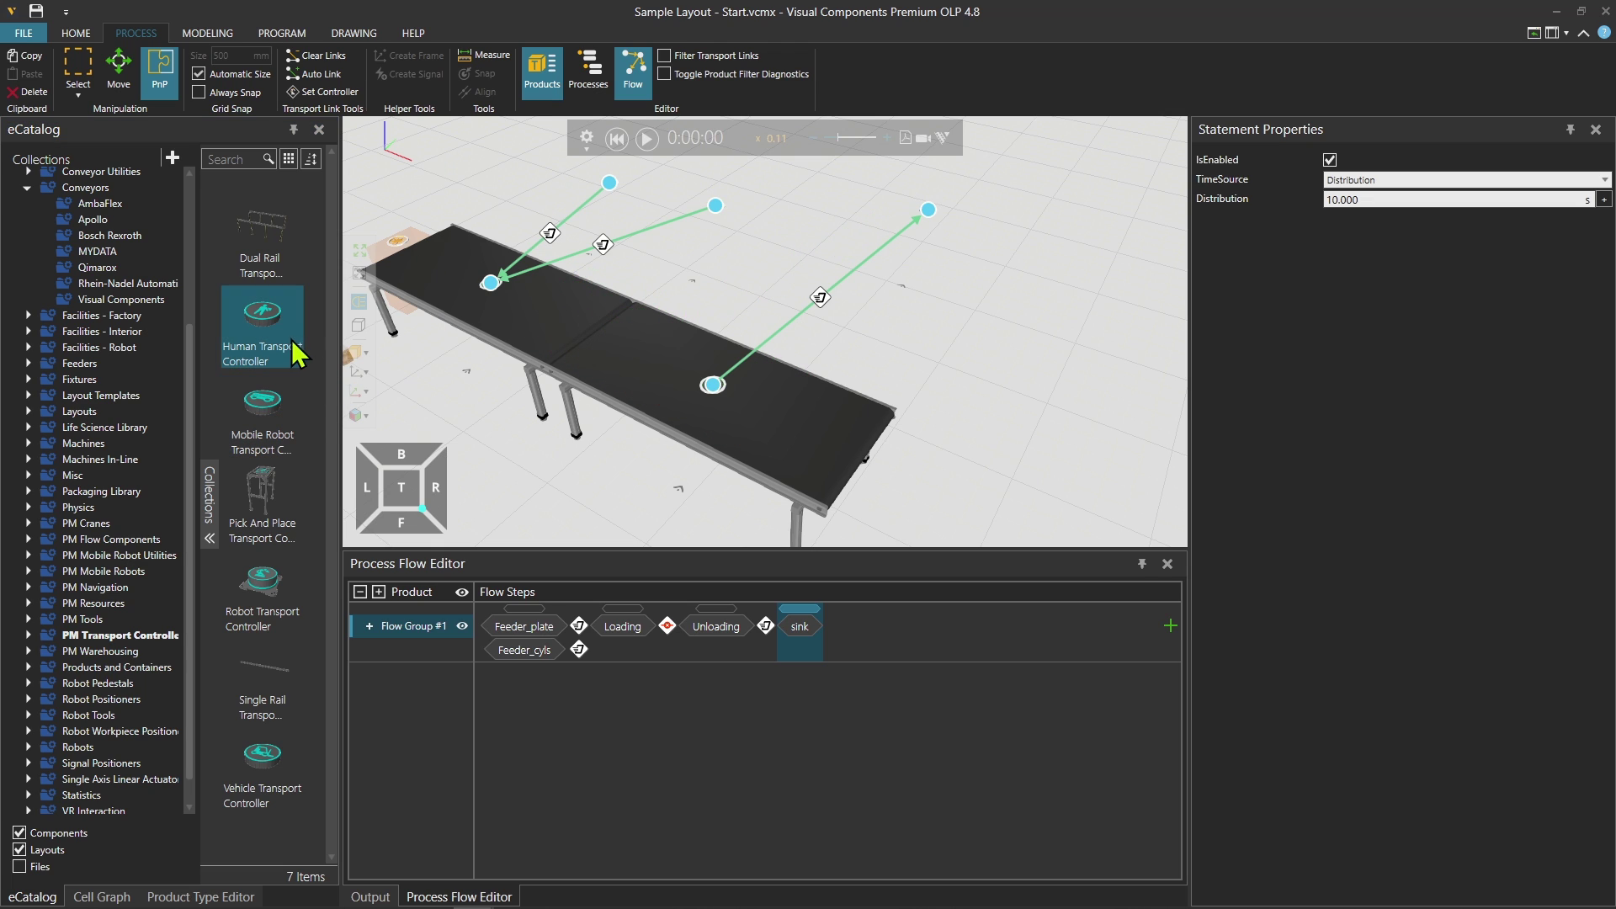
pyautogui.moveTo(321, 571)
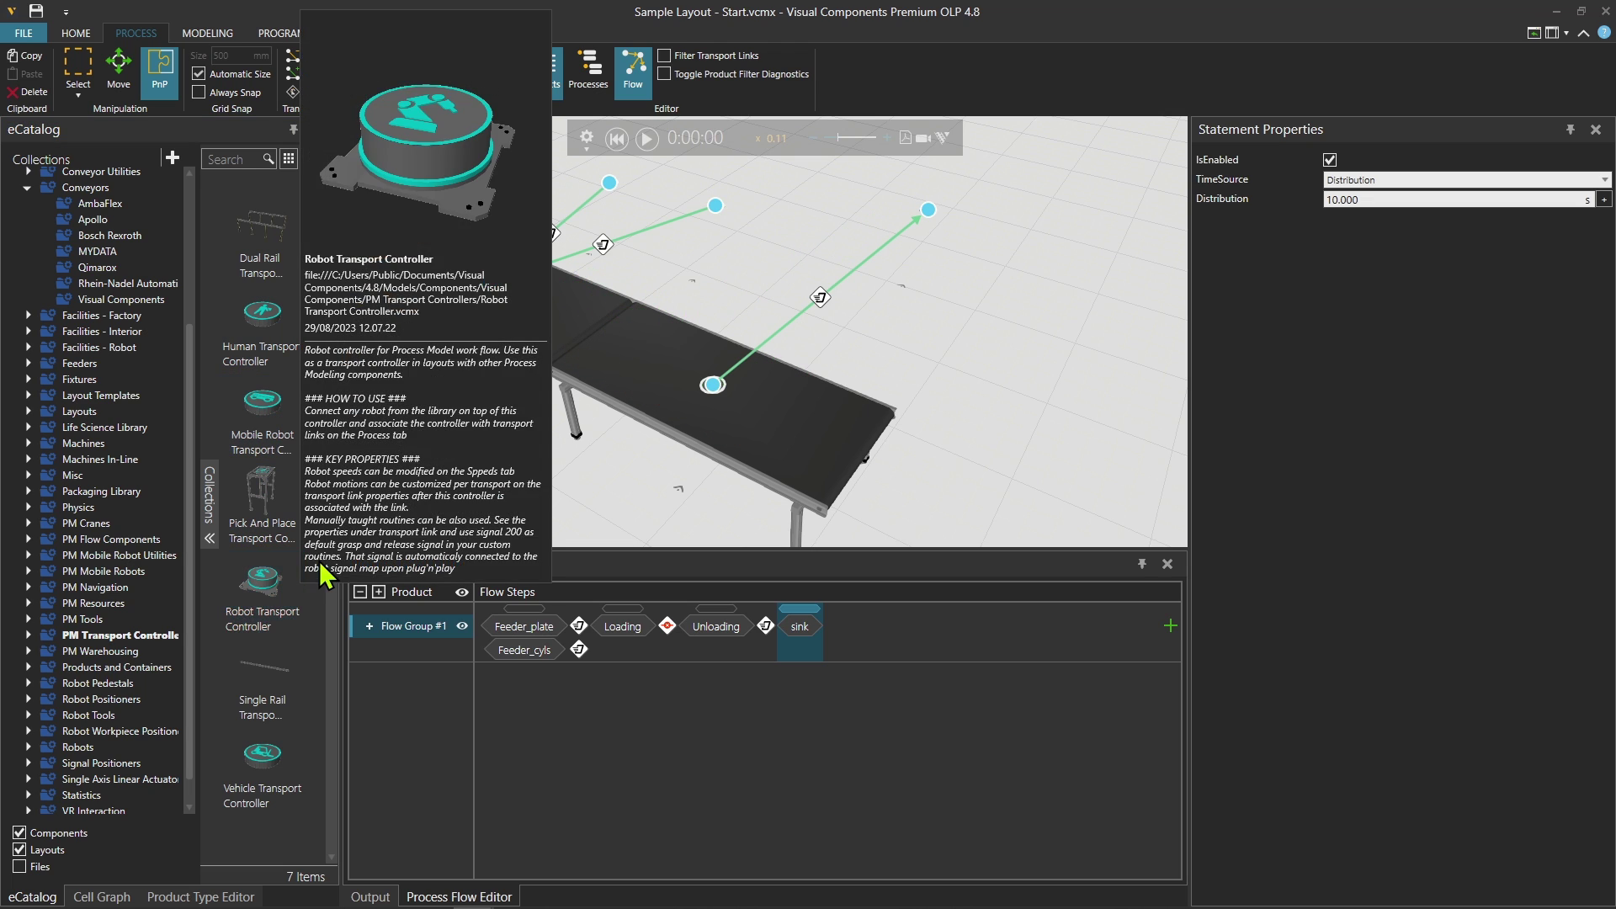
pyautogui.moveTo(322, 643)
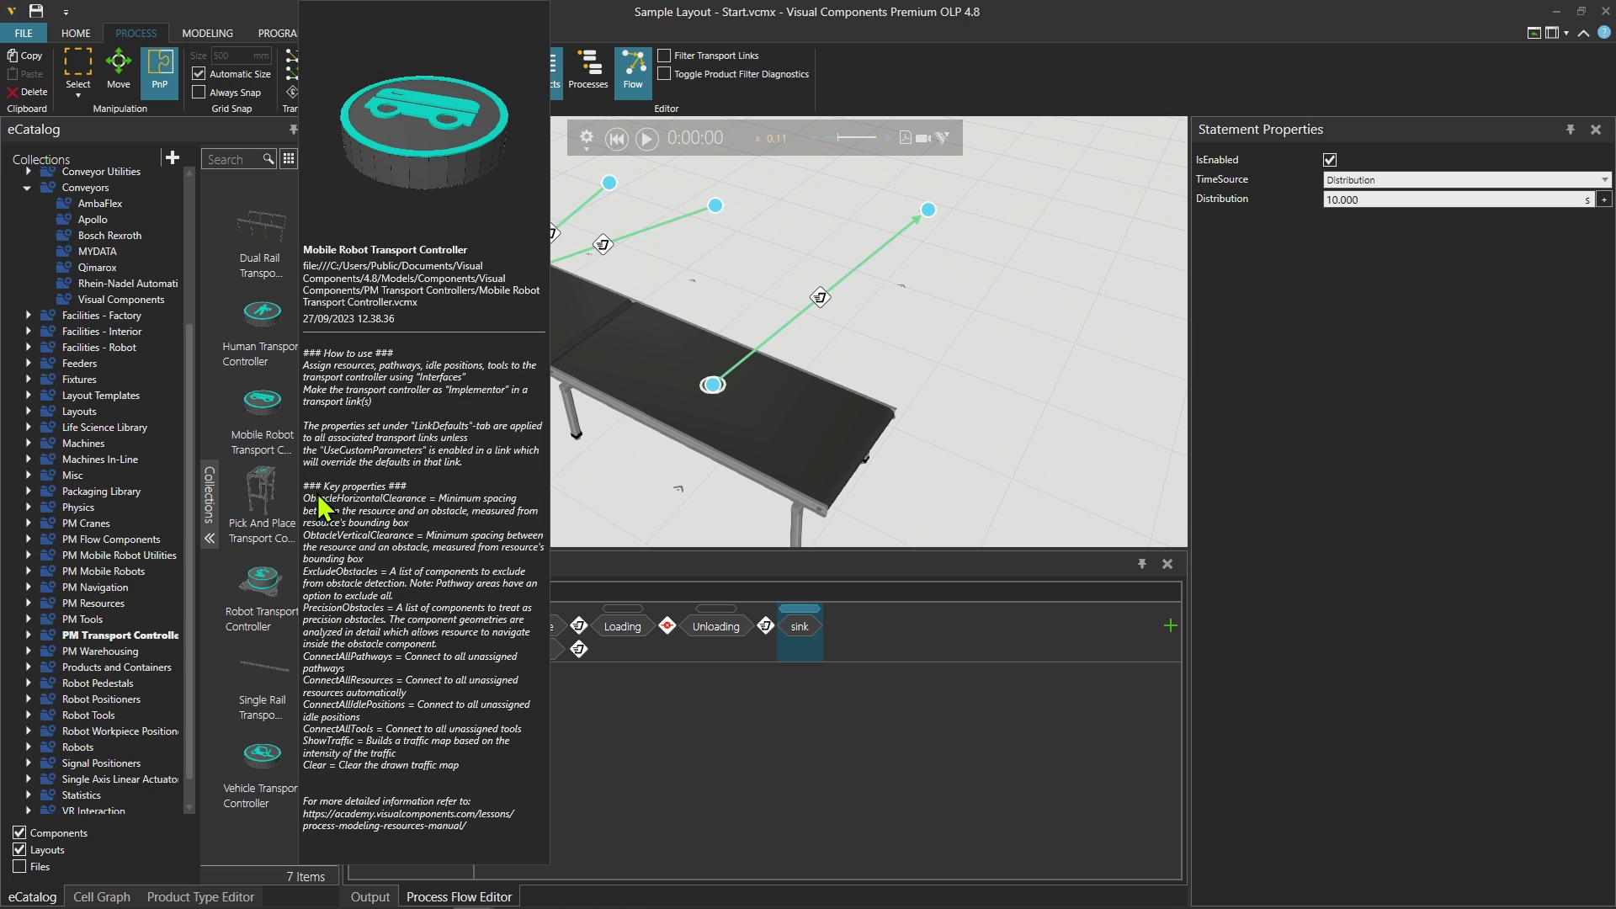
pyautogui.moveTo(261, 319); pyautogui.dragTo(1108, 256)
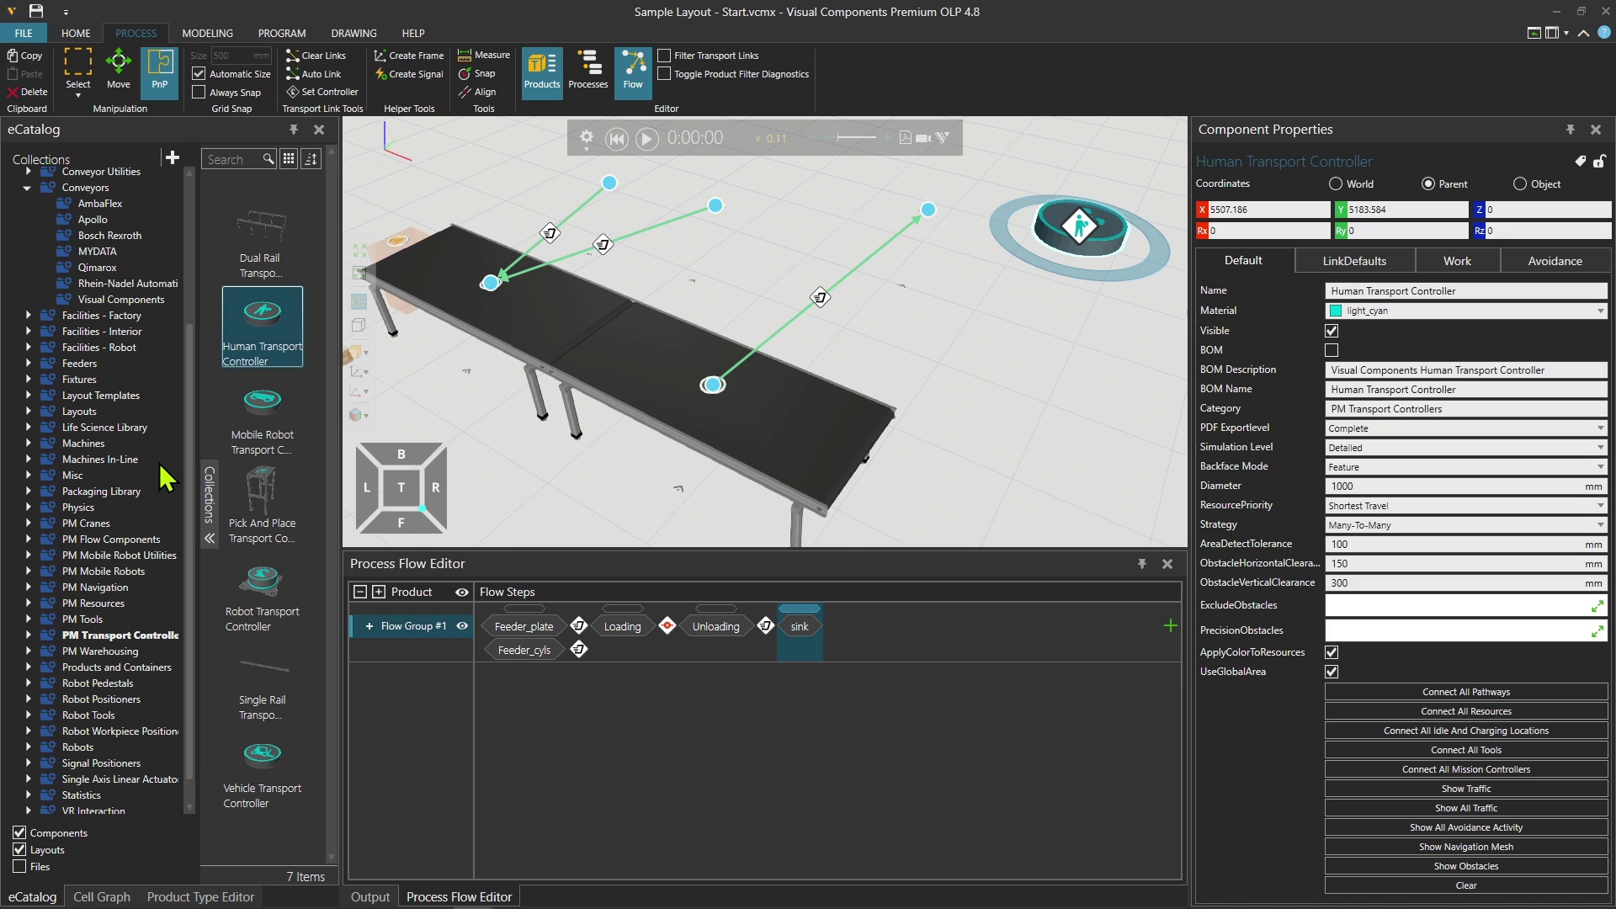
# Step: Add the Human (Otto) worker from PM Resources into the layout near the conveyors
pyautogui.scroll(-1, 165, 478)
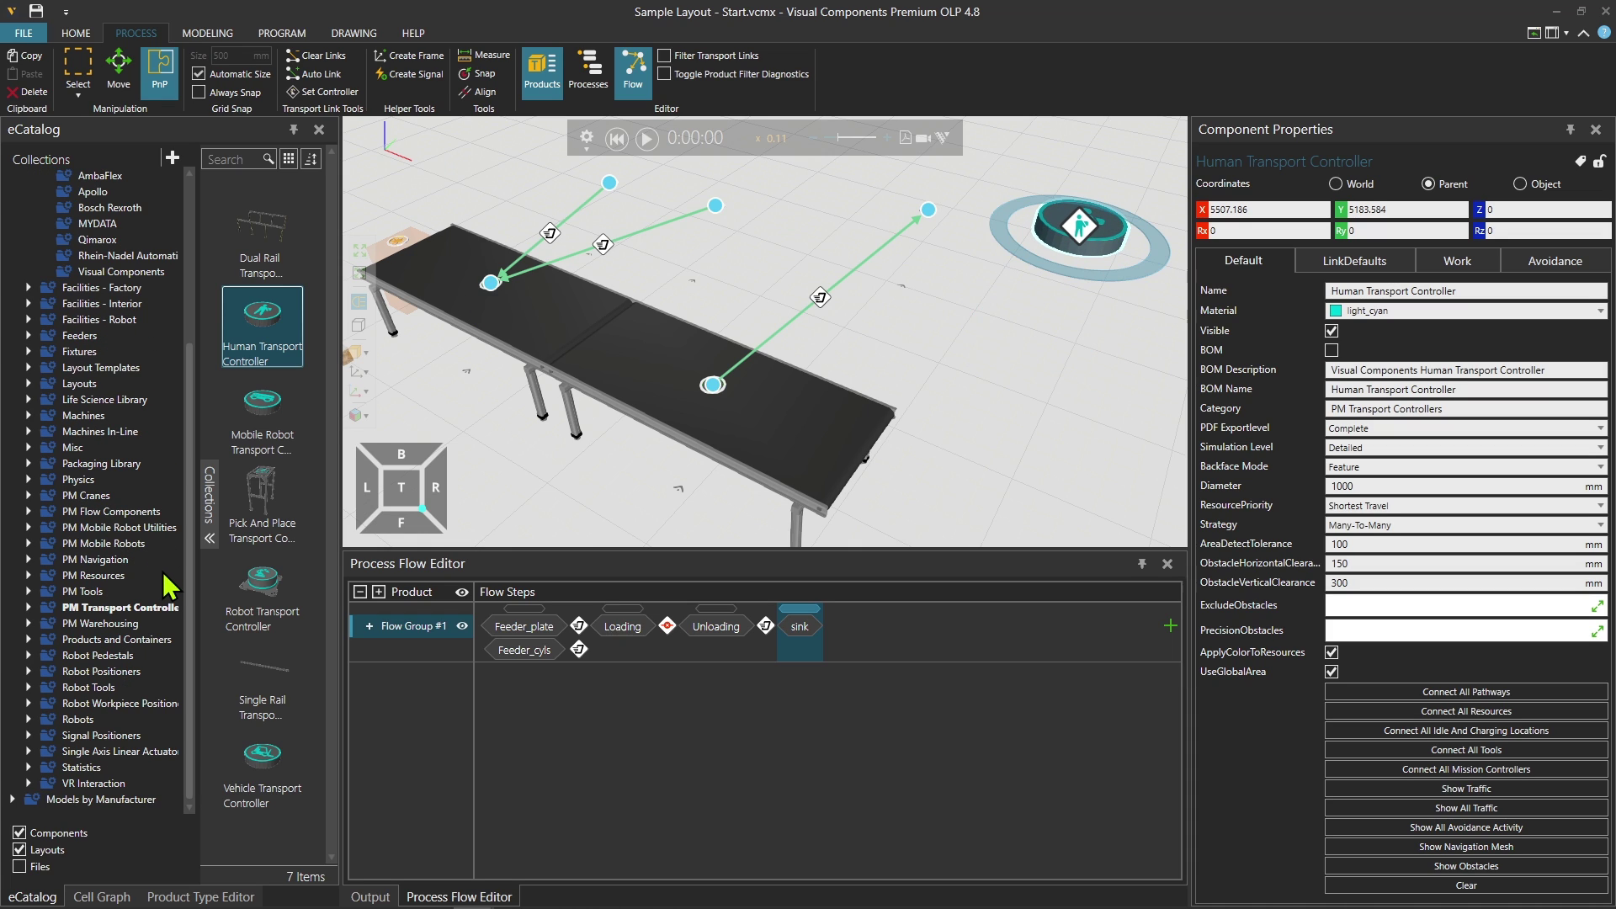
pyautogui.click(126, 578)
pyautogui.moveTo(261, 412); pyautogui.dragTo(1010, 396)
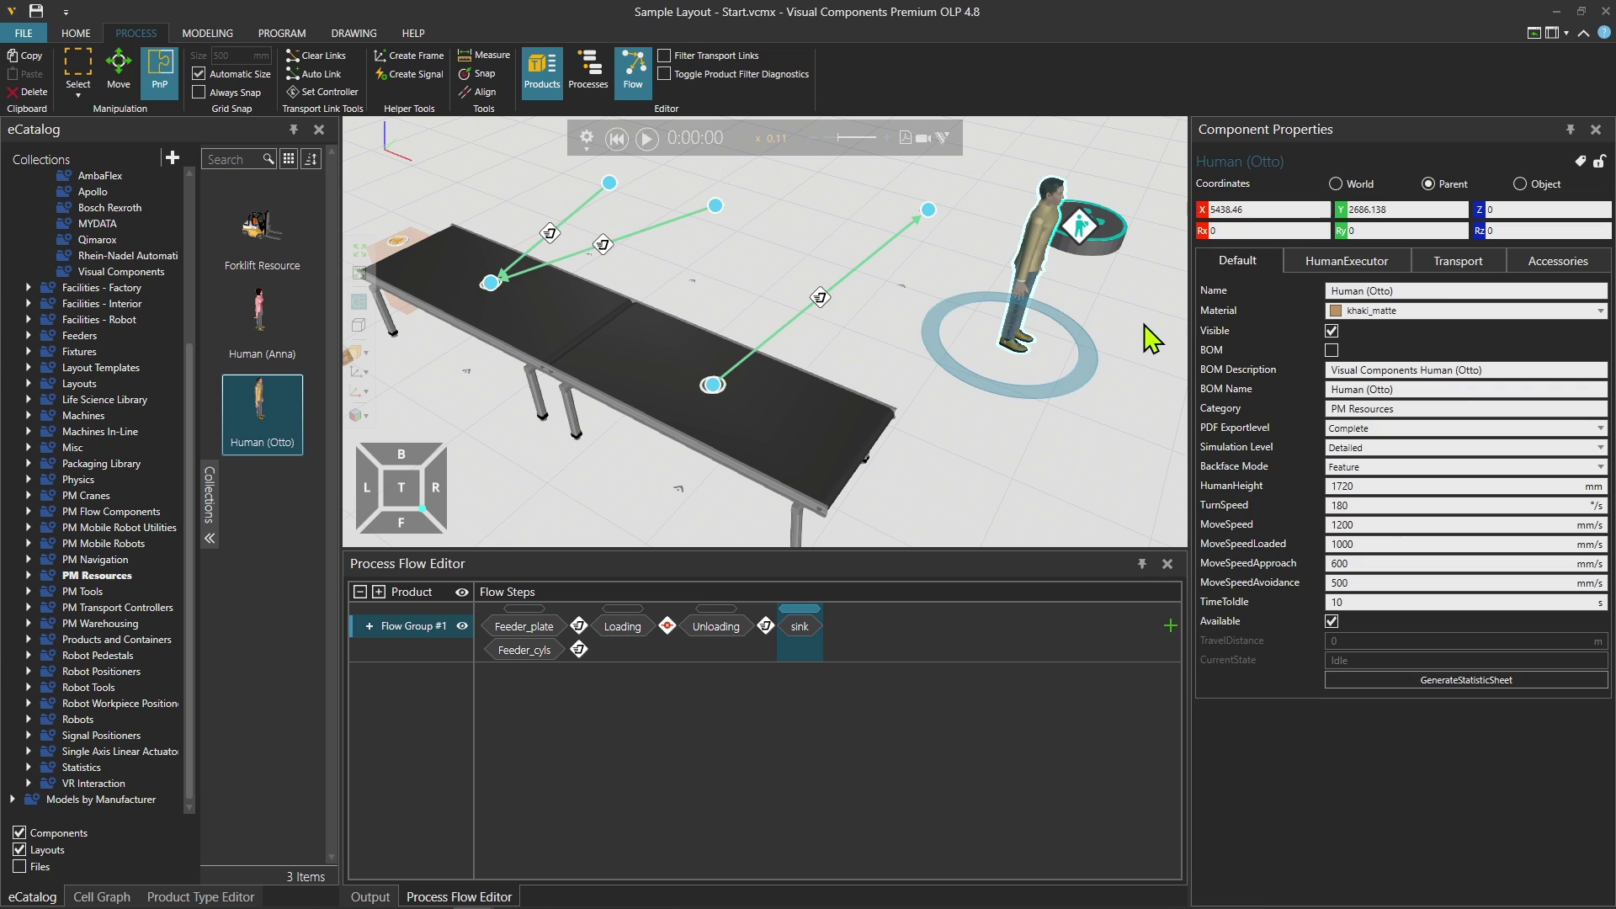
pyautogui.keyDown('ctrl'); pyautogui.moveTo(1120, 335); pyautogui.dragTo(905, 306, button='right'); pyautogui.keyUp('ctrl')
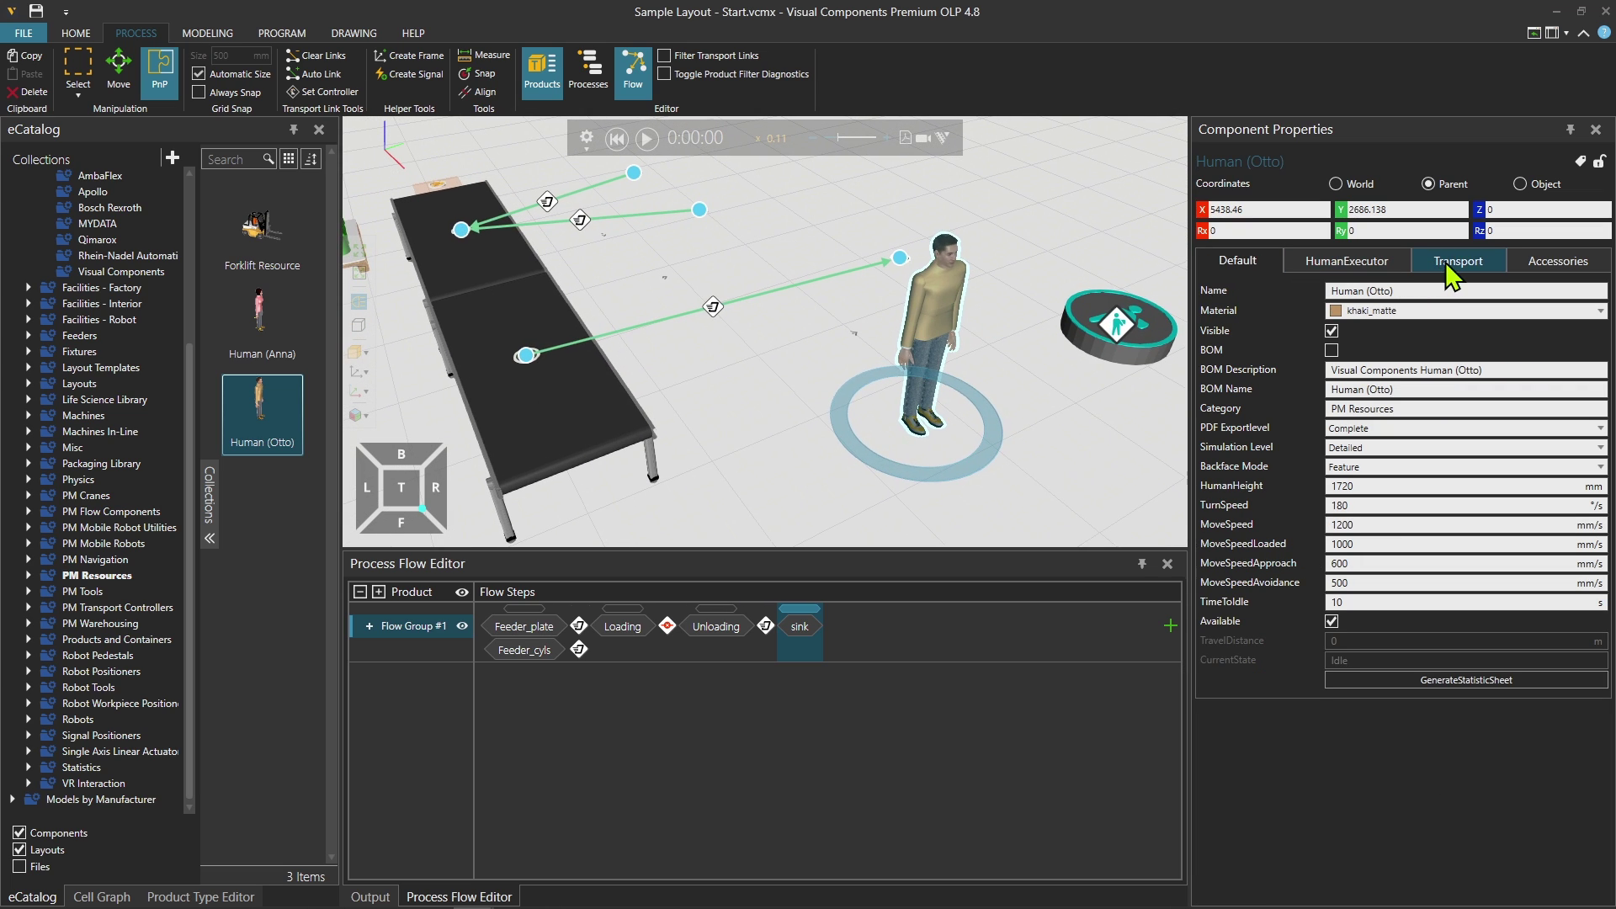
# Step: Give Otto SafetyGlasses and a Helmet on the Accessories tab
pyautogui.click(1500, 266)
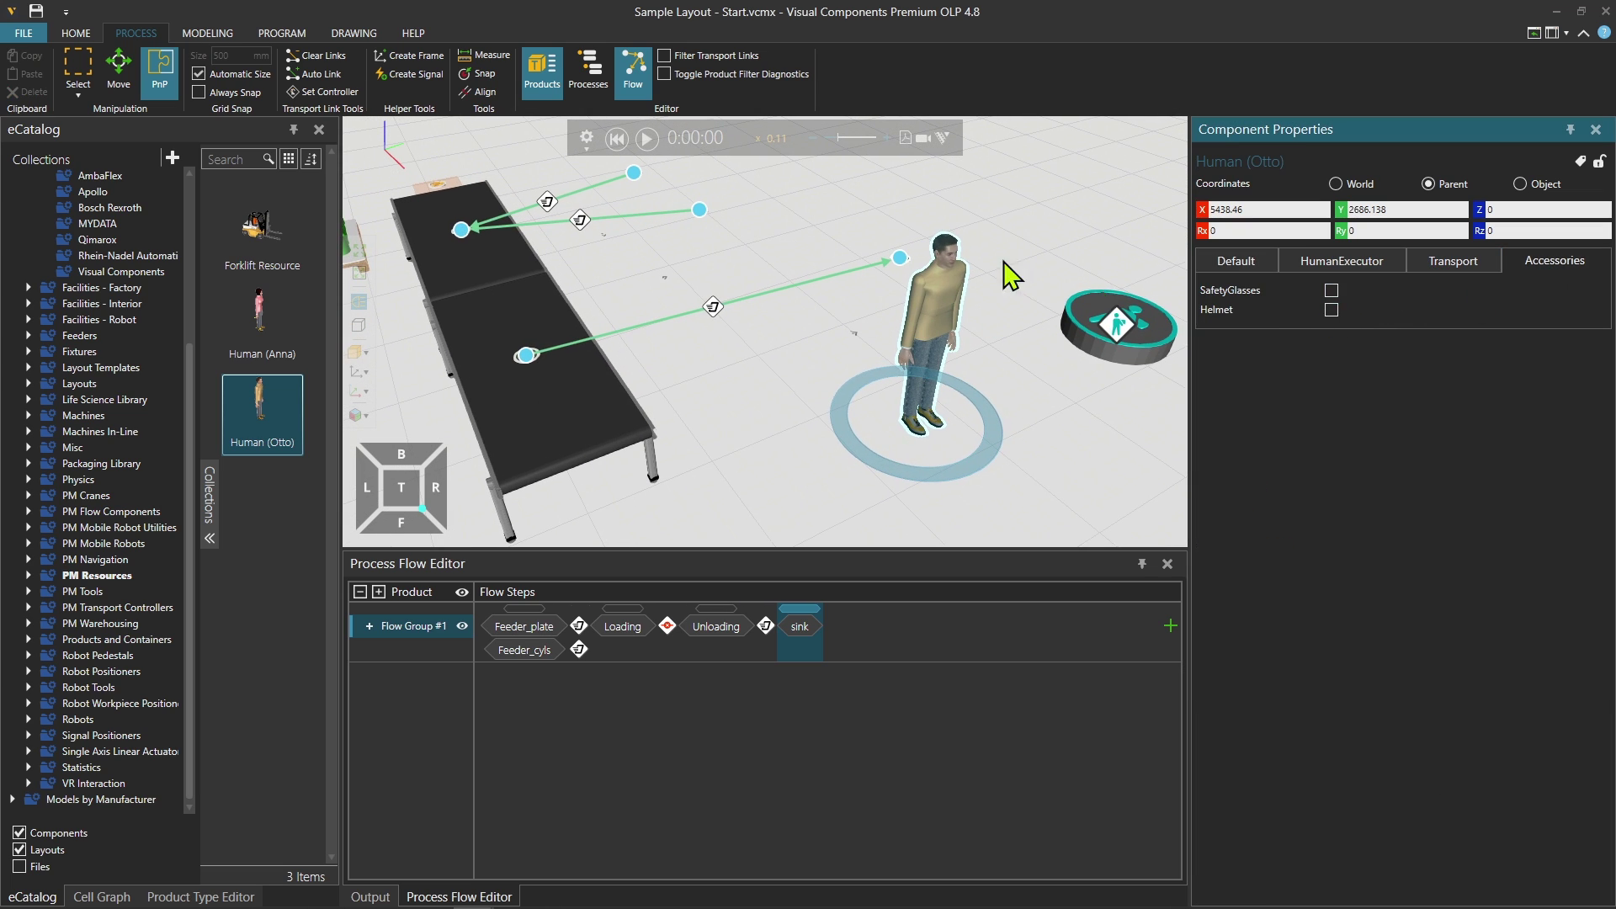
pyautogui.click(1330, 290)
pyautogui.click(1330, 310)
pyautogui.moveTo(930, 458)
pyautogui.keyDown('ctrl'); pyautogui.mouseDown(button='right')
pyautogui.moveTo(711, 365)
pyautogui.moveTo(938, 429)
pyautogui.mouseUp(button='right'); pyautogui.keyUp('ctrl')
pyautogui.click(1113, 406)
# Step: Use Connect All Resources to attach Human (Otto) to the Human Transport Controller
pyautogui.moveTo(1148, 370)
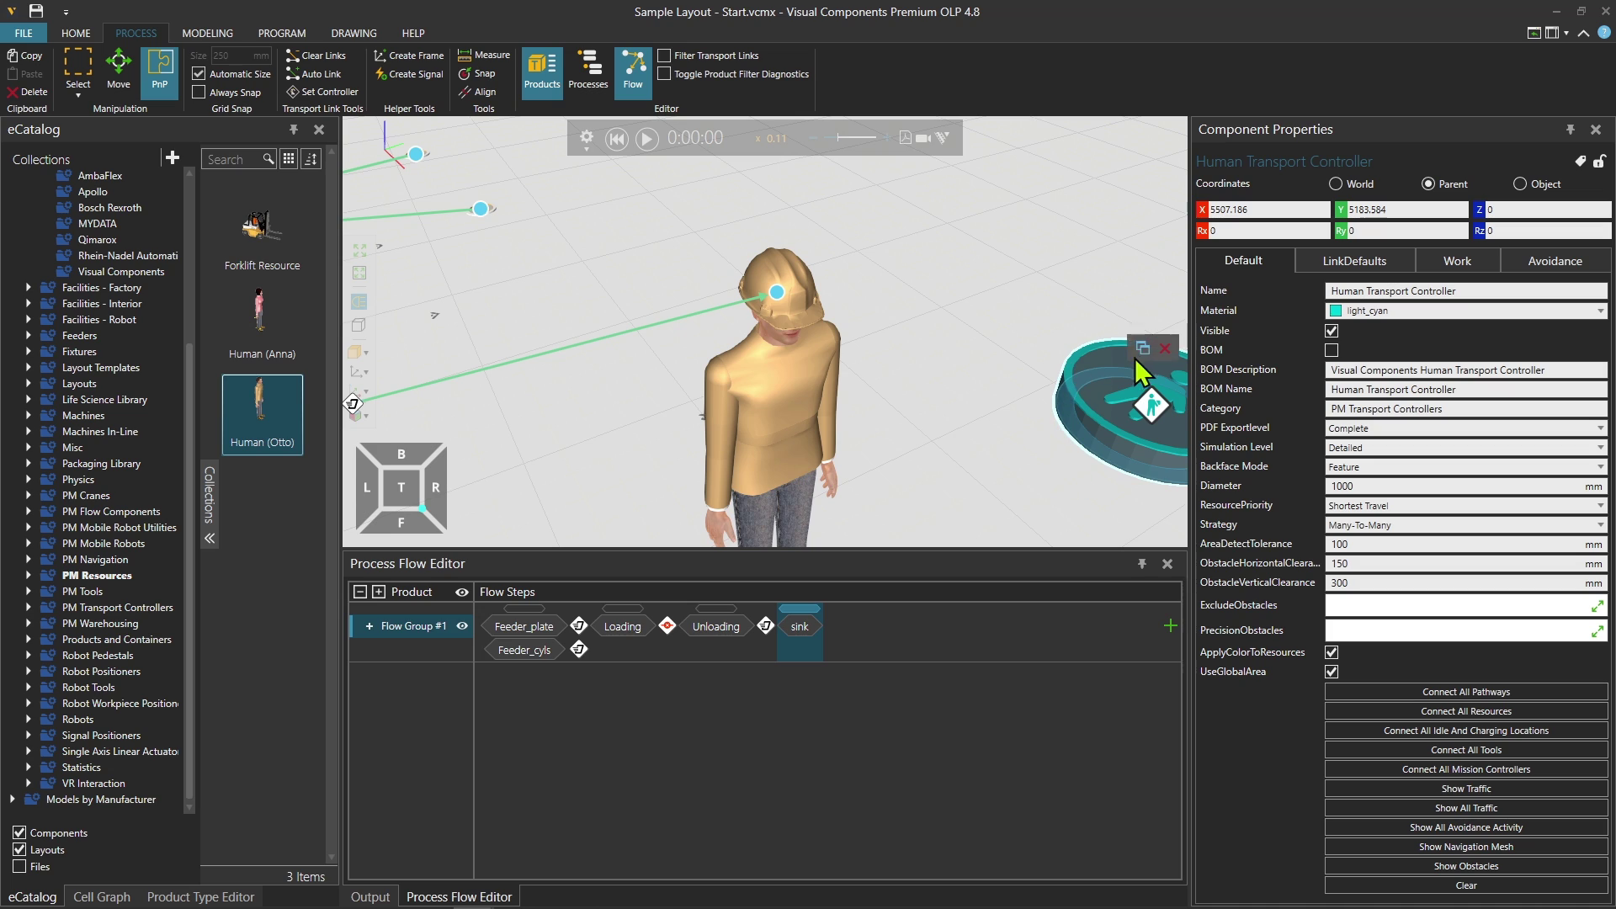
pyautogui.click(1458, 712)
pyautogui.scroll(-4, 968, 412)
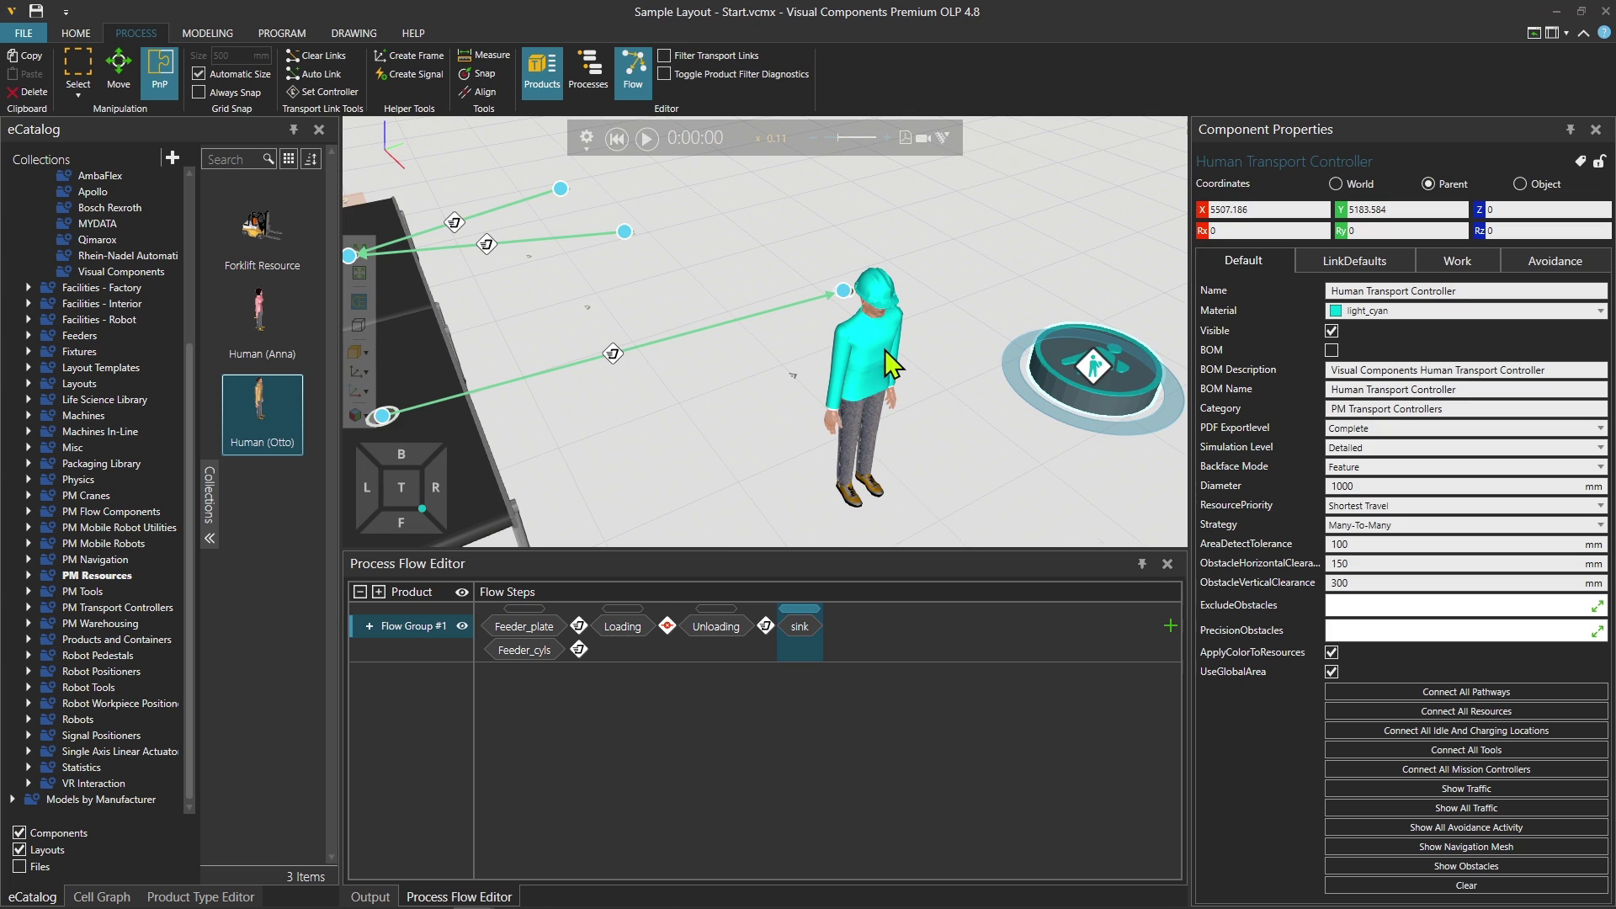
pyautogui.scroll(-3, 886, 351)
pyautogui.scroll(3, 881, 359)
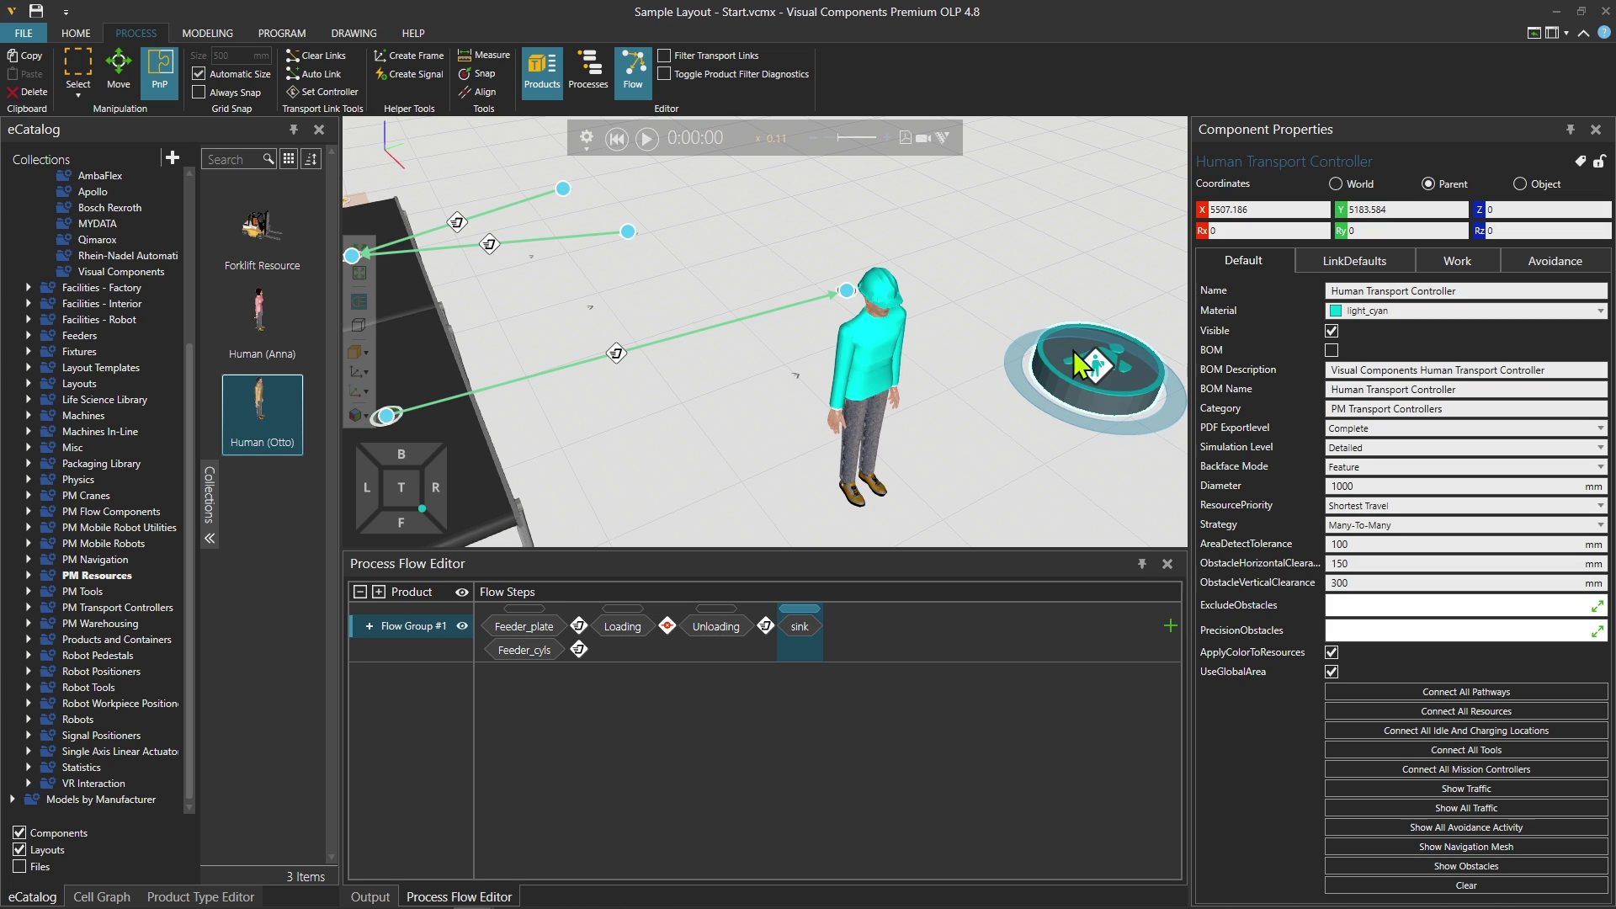
pyautogui.scroll(-2, 918, 399)
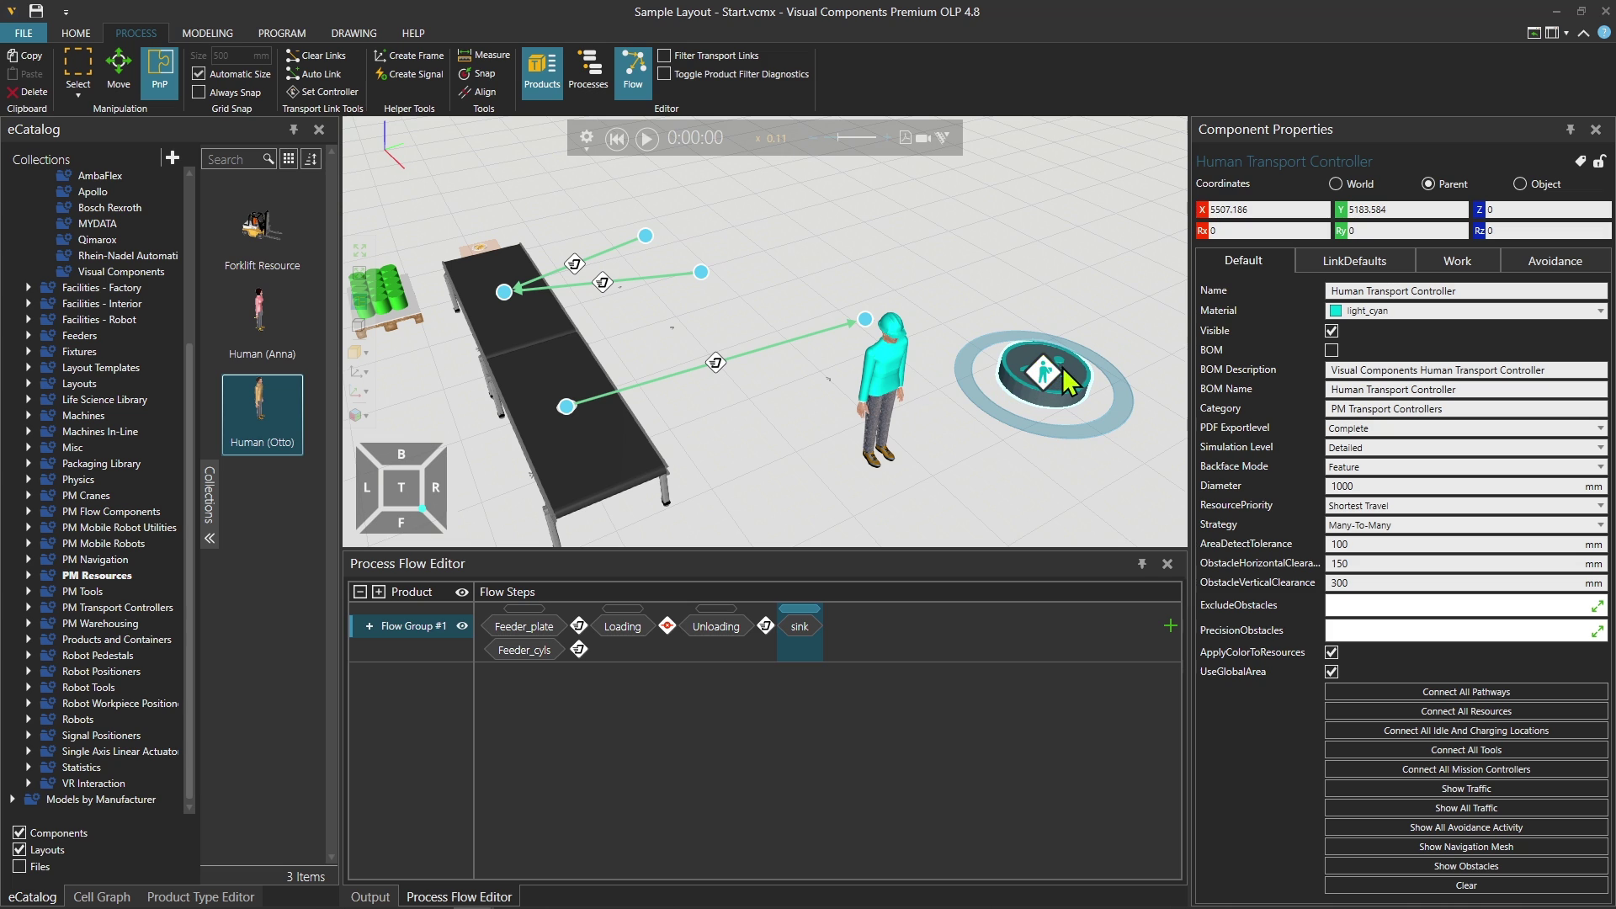
pyautogui.scroll(1, 885, 410)
pyautogui.scroll(-2, 884, 410)
pyautogui.scroll(2, 900, 411)
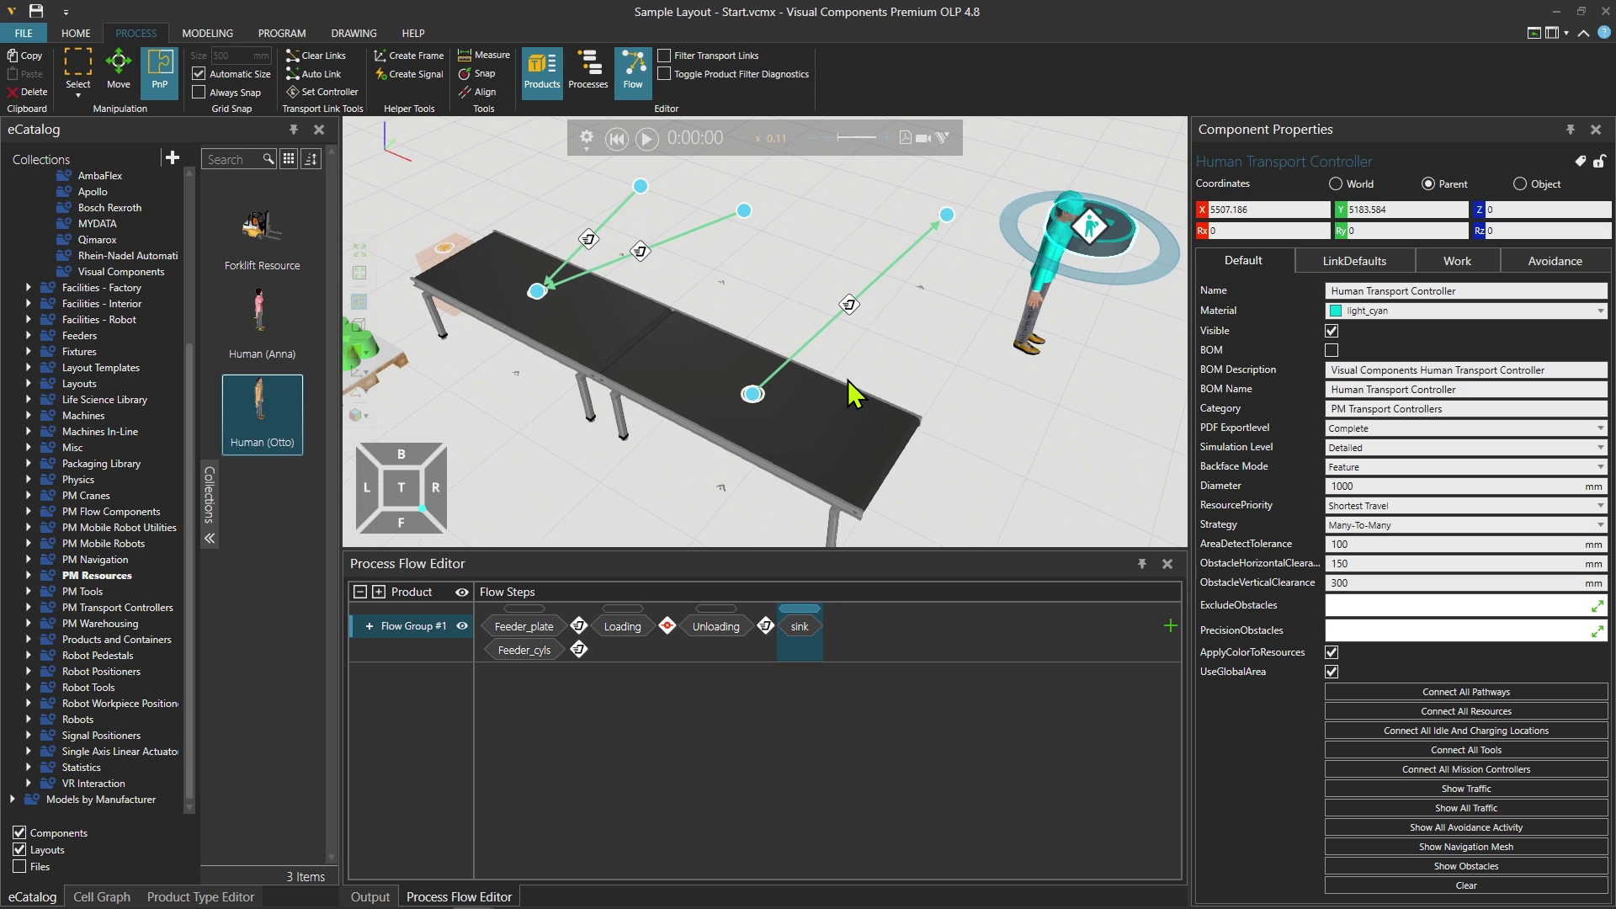
# Step: Set the sink transport link's Implementer to Human Transport Controller::TC and test-run the simulation
pyautogui.click(858, 301)
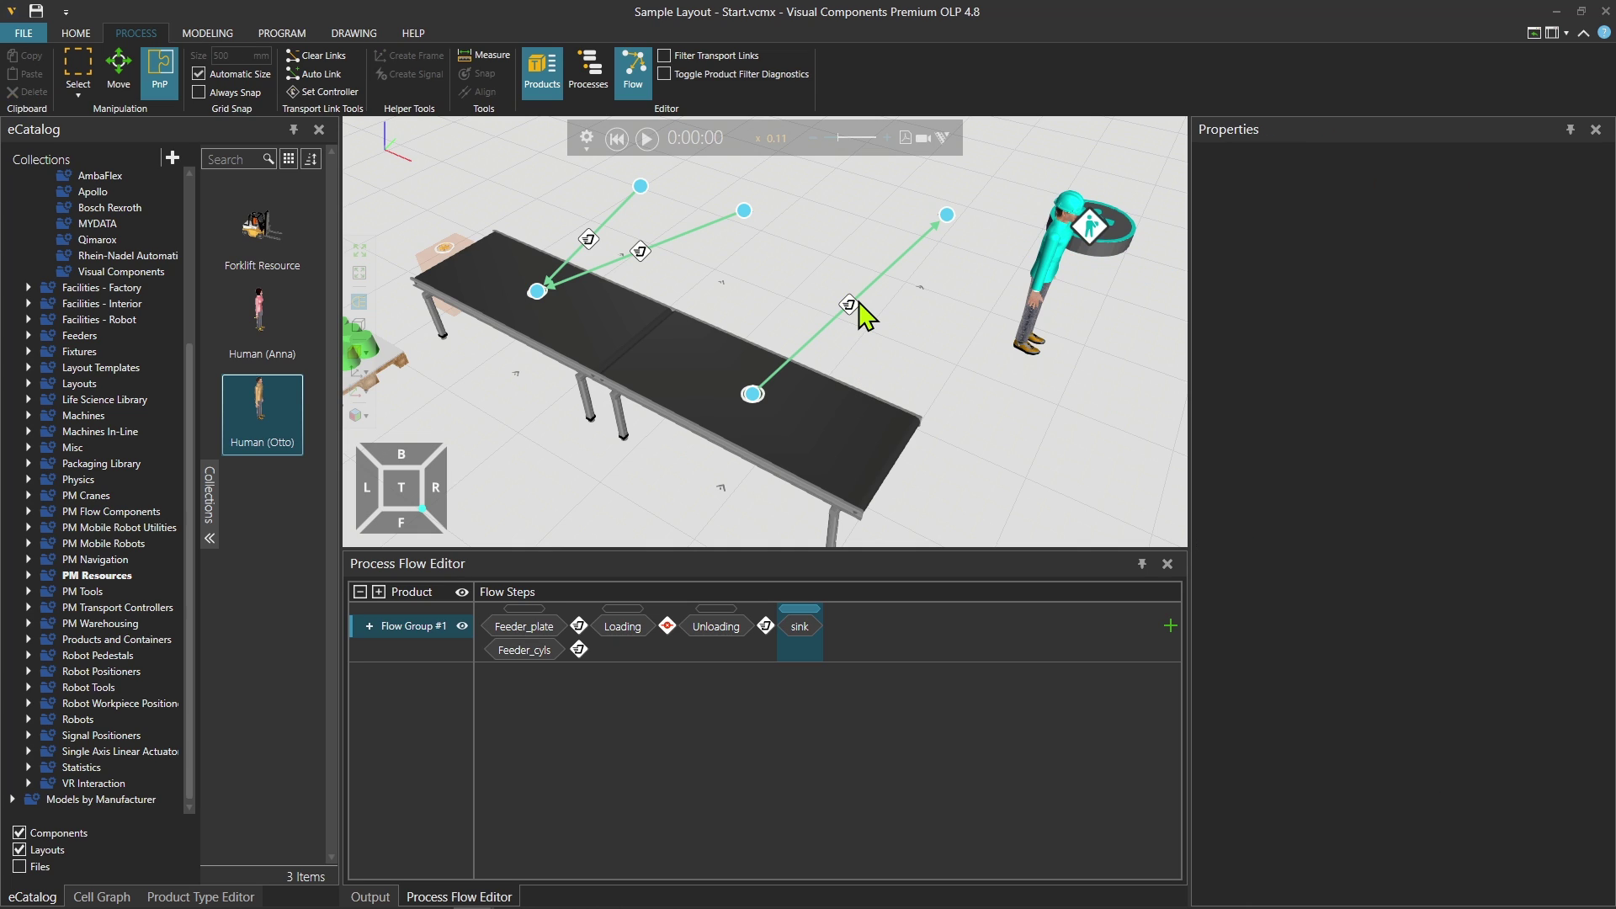
pyautogui.click(858, 307)
pyautogui.click(1424, 179)
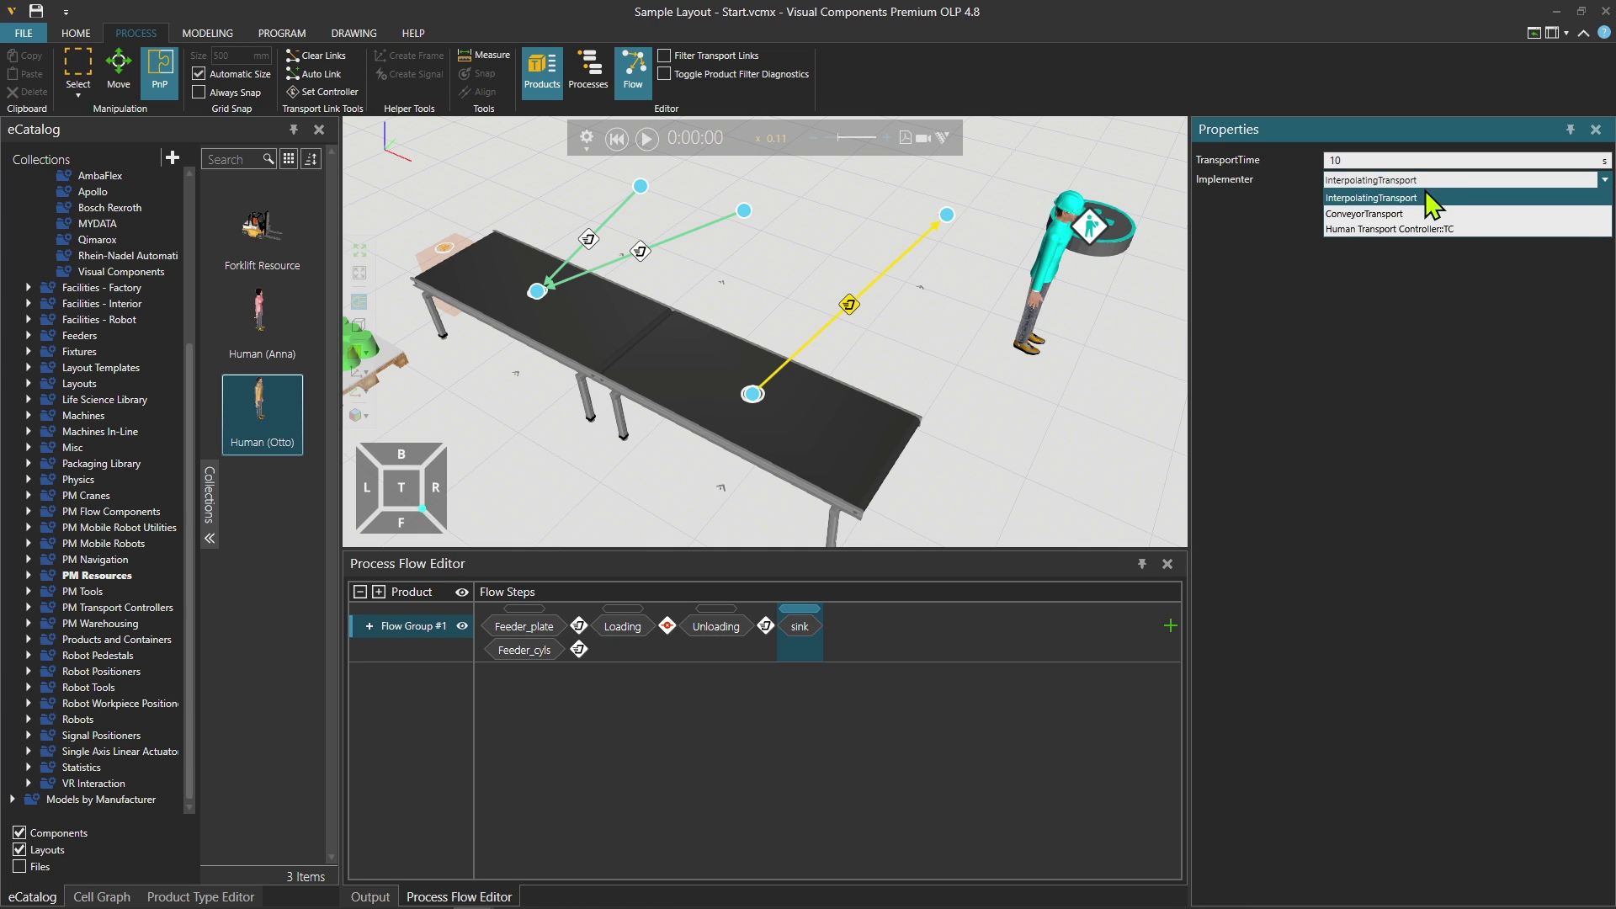
pyautogui.click(1394, 230)
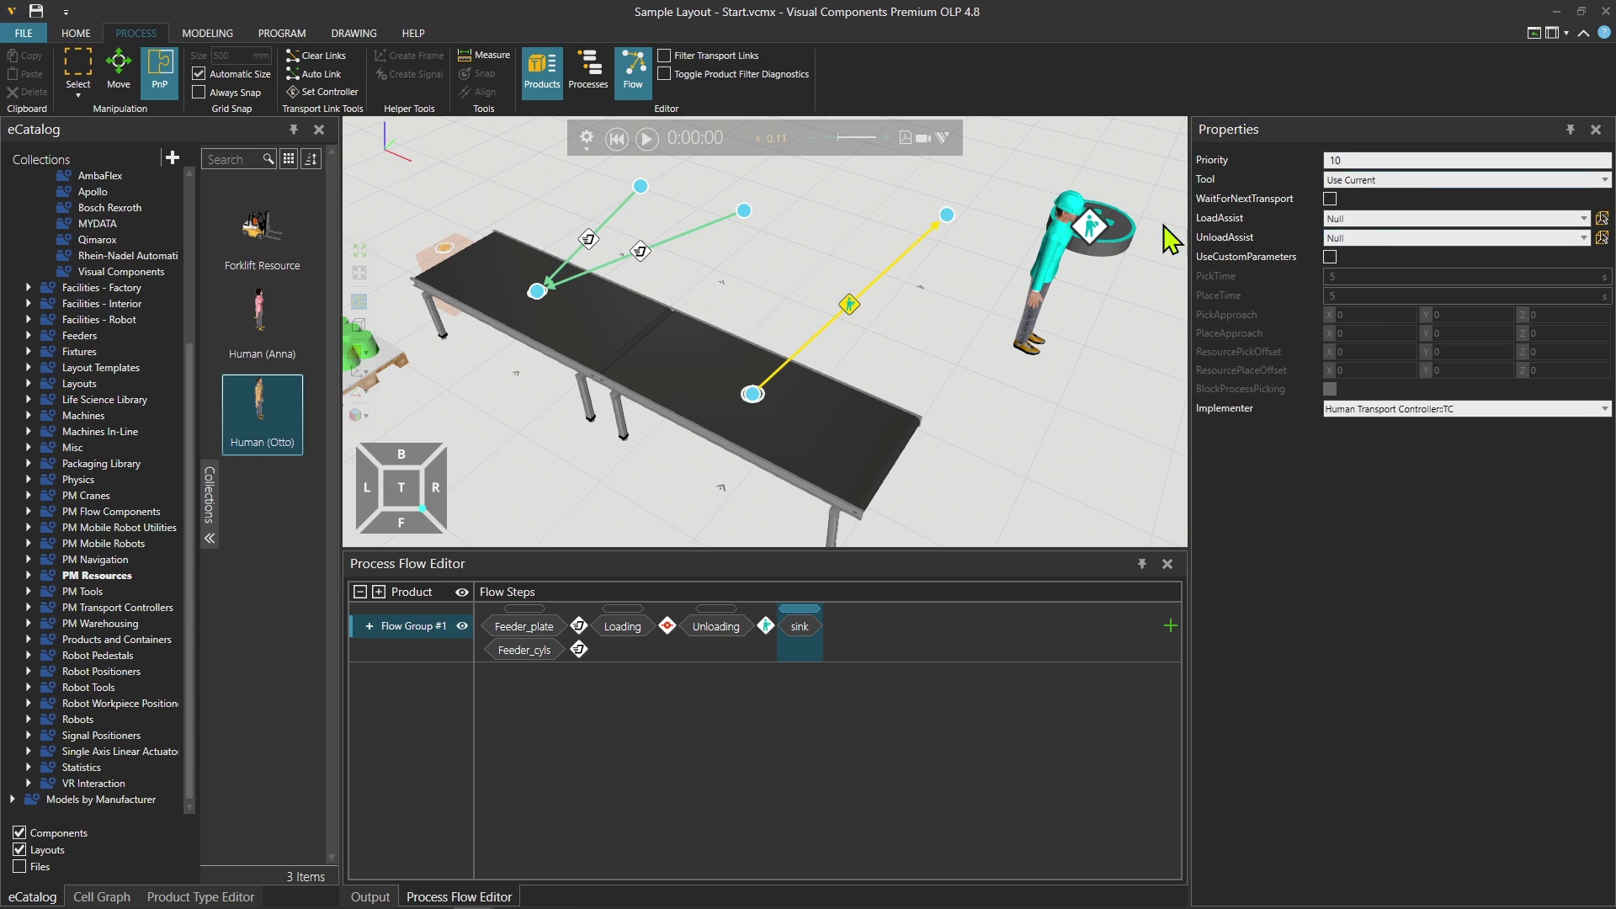
pyautogui.click(647, 139)
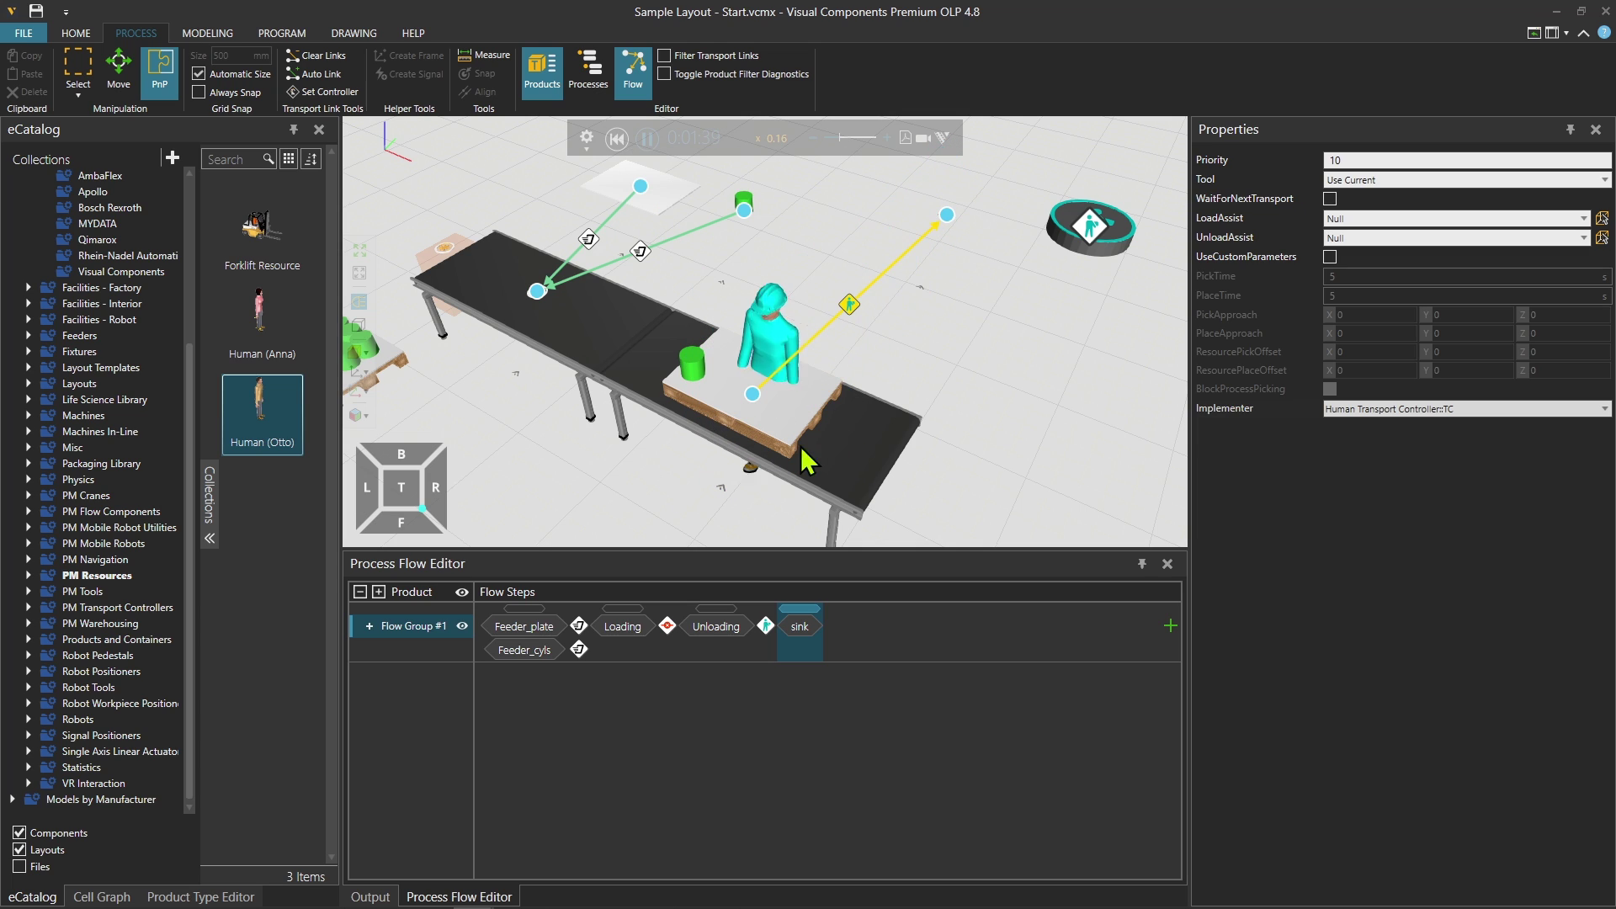
# Step: Reset the simulation and set Process Node #2's ResourceOffset Rz to -90
pyautogui.click(619, 143)
pyautogui.scroll(4, 736, 408)
pyautogui.click(774, 394)
pyautogui.scroll(-4, 938, 440)
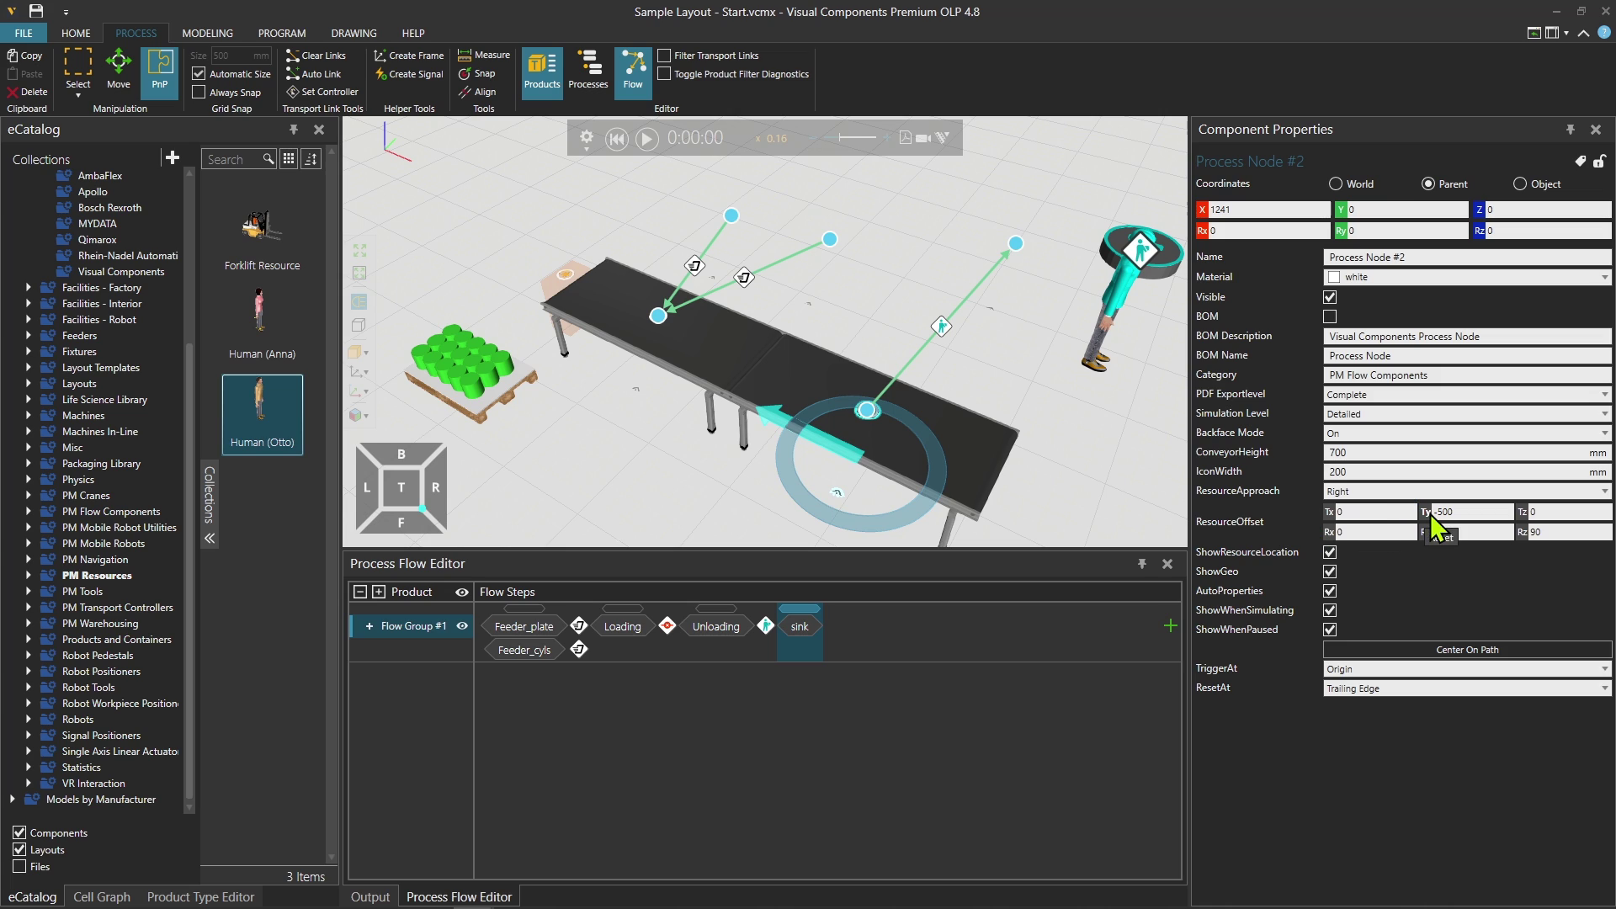
pyautogui.click(1548, 532)
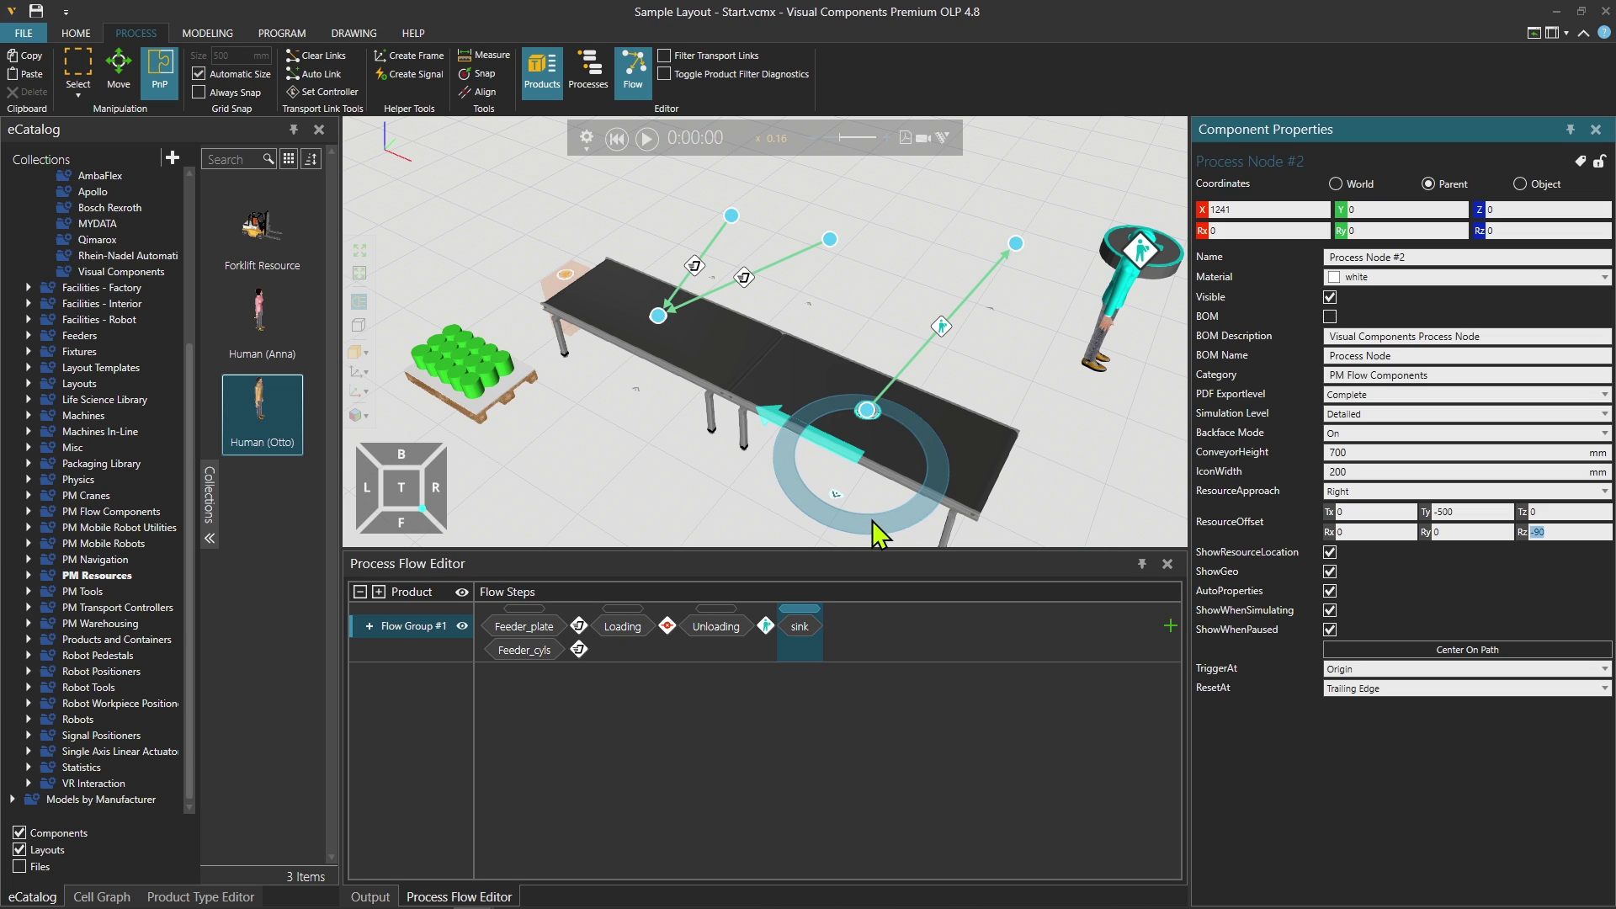
# Step: Viewing the layout from the top, set Process Node #2's ResourceOffset Ty to 700
pyautogui.scroll(3, 829, 518)
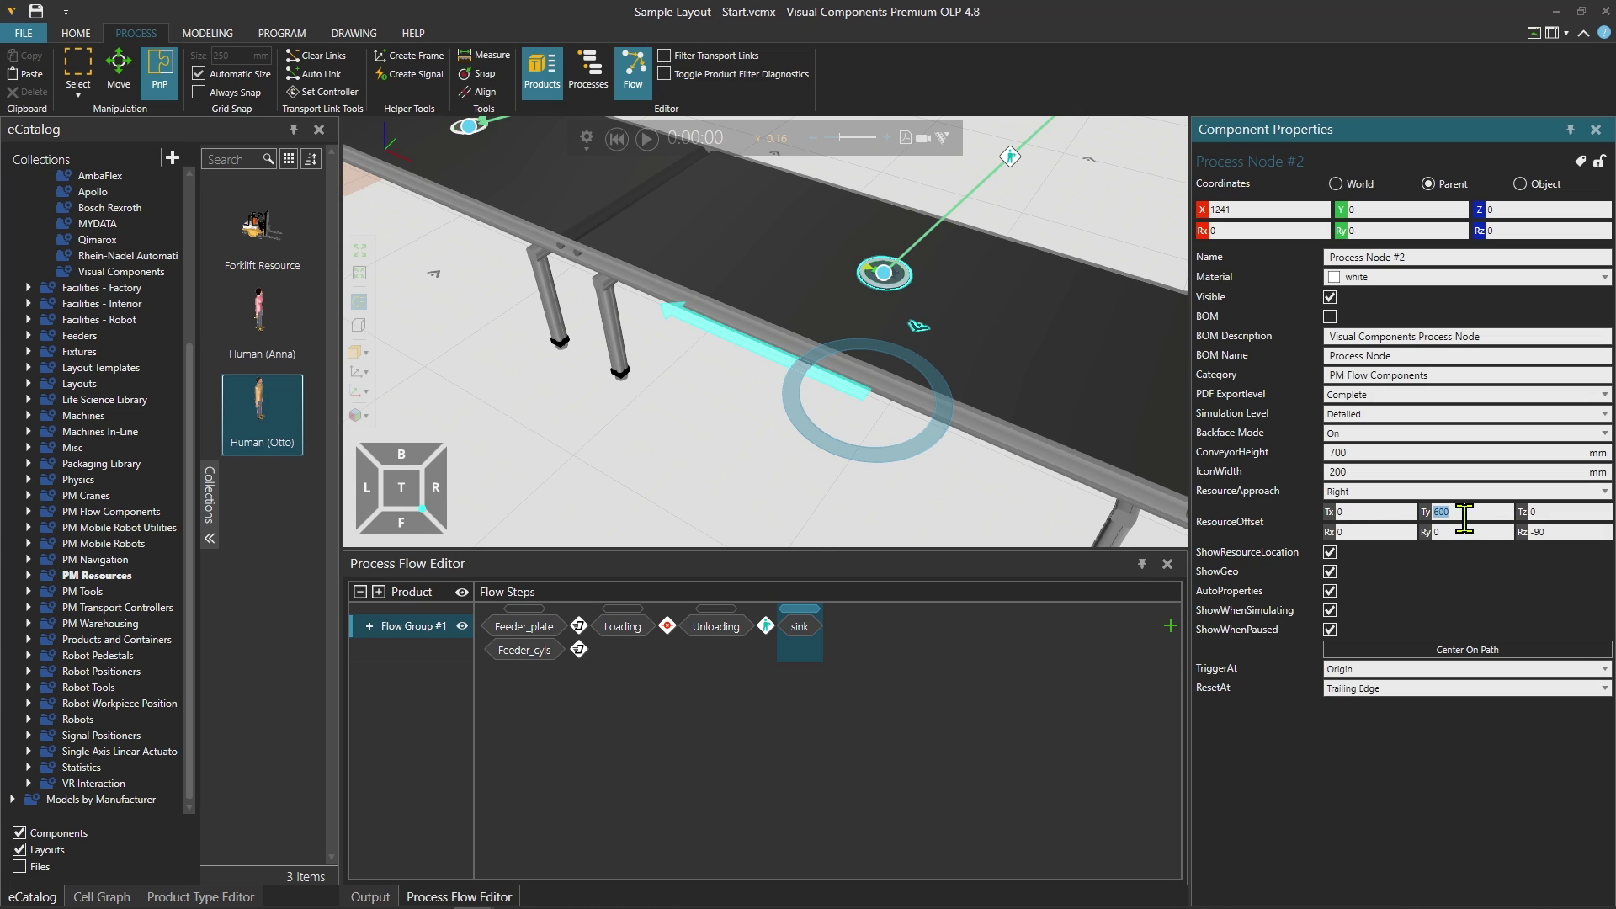
pyautogui.click(401, 488)
pyautogui.scroll(3, 811, 318)
pyautogui.moveTo(894, 342); pyautogui.dragTo(757, 383, button='right')
pyautogui.scroll(3, 757, 383)
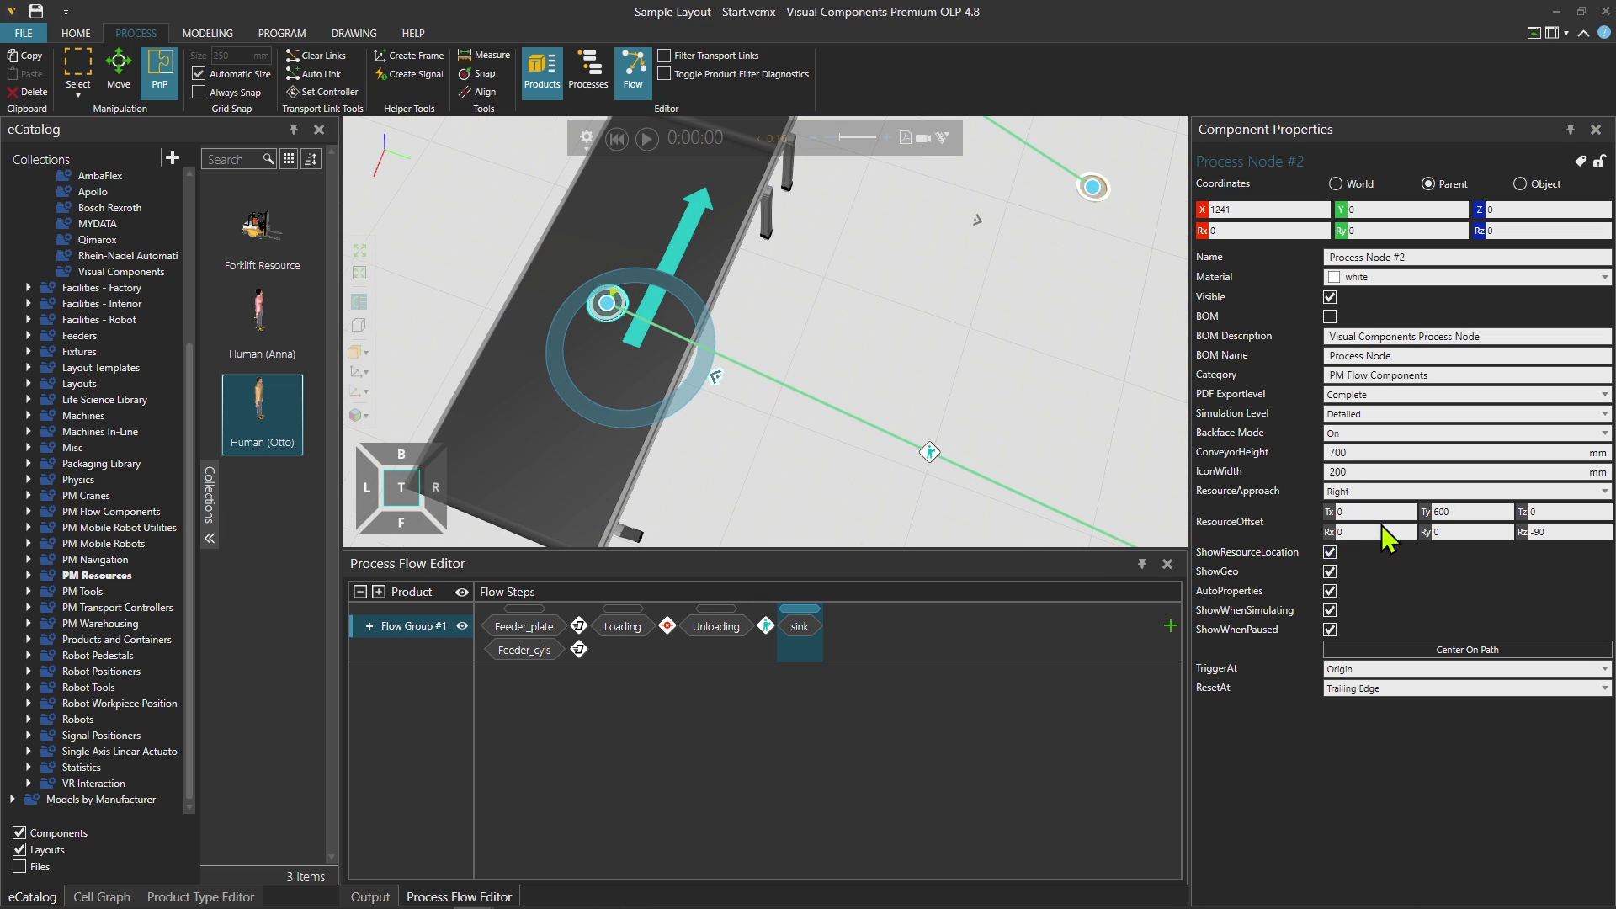
pyautogui.click(1461, 514)
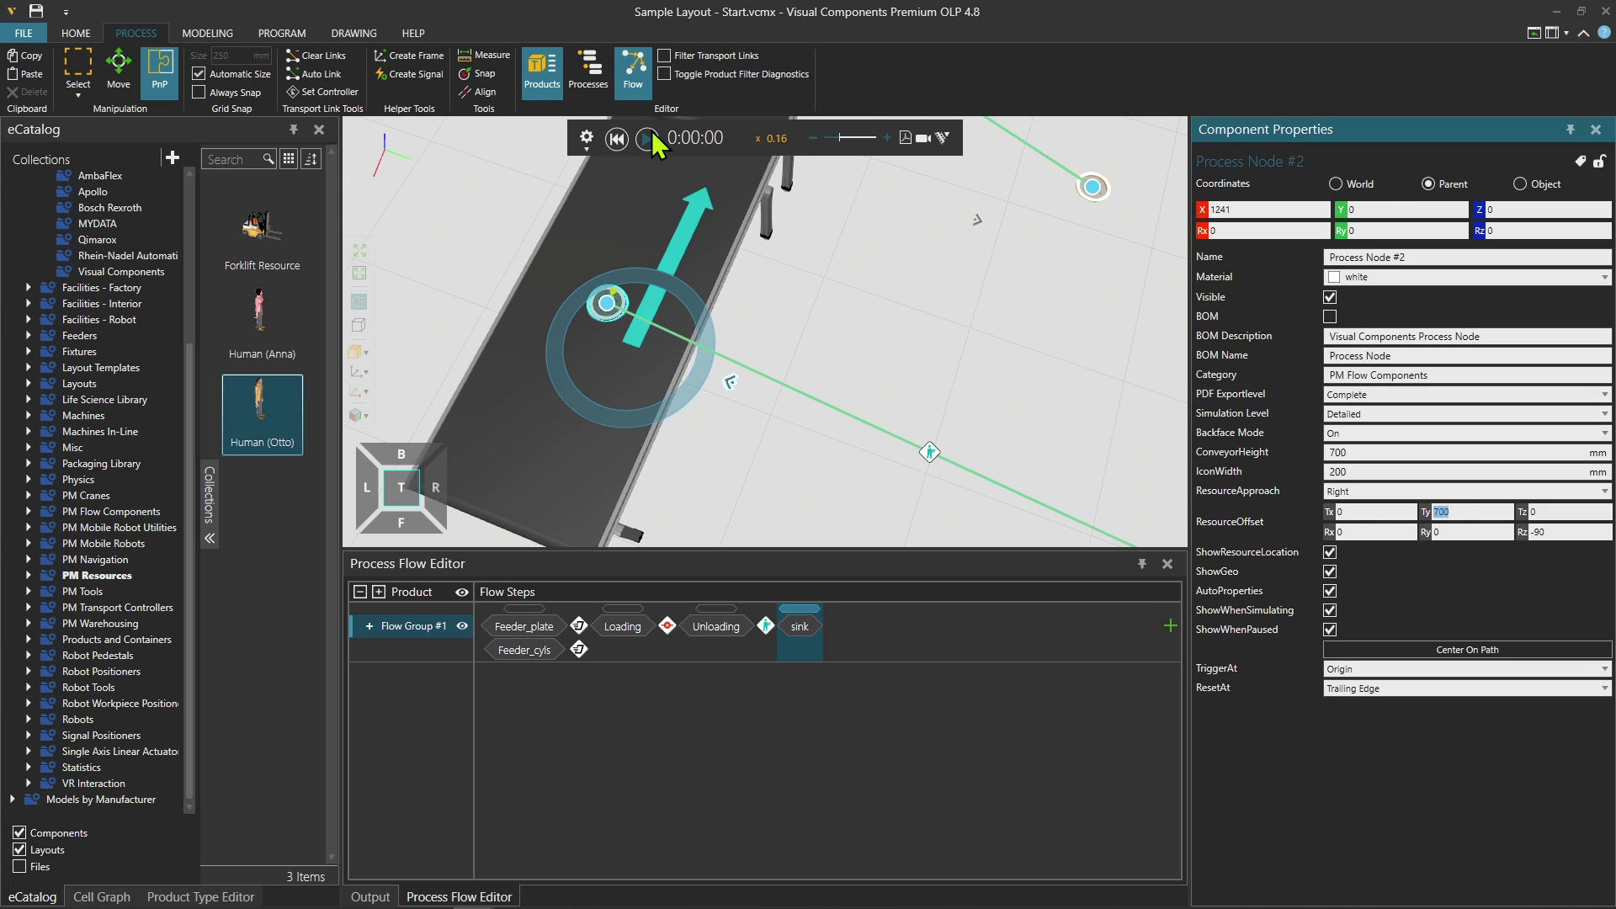
pyautogui.click(647, 138)
pyautogui.scroll(-5, 856, 326)
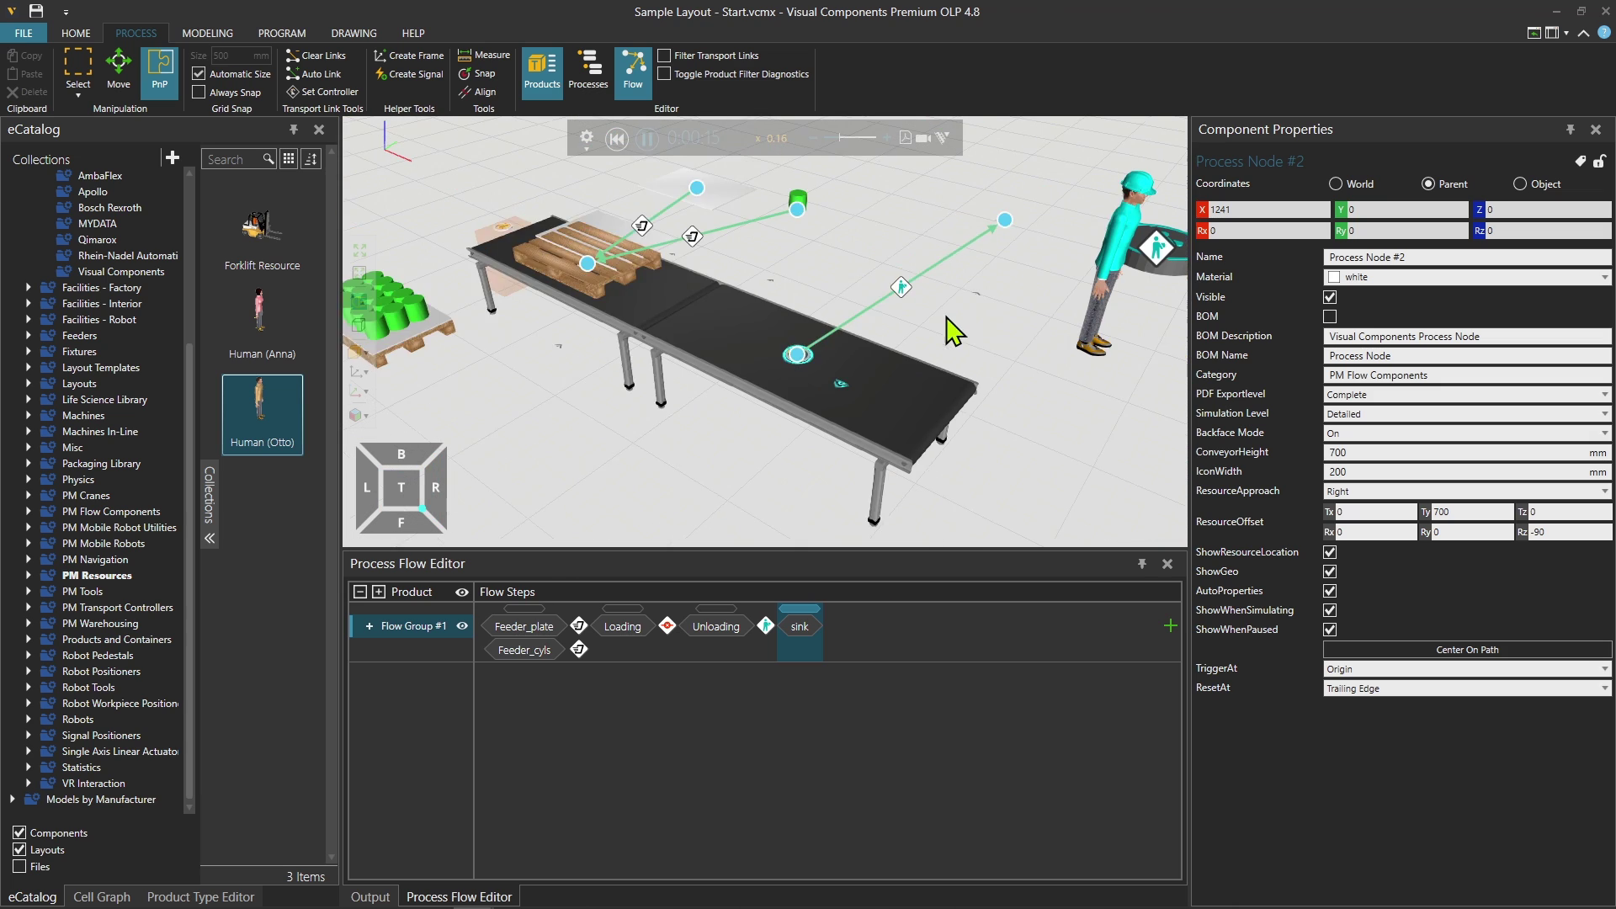
pyautogui.scroll(2, 829, 406)
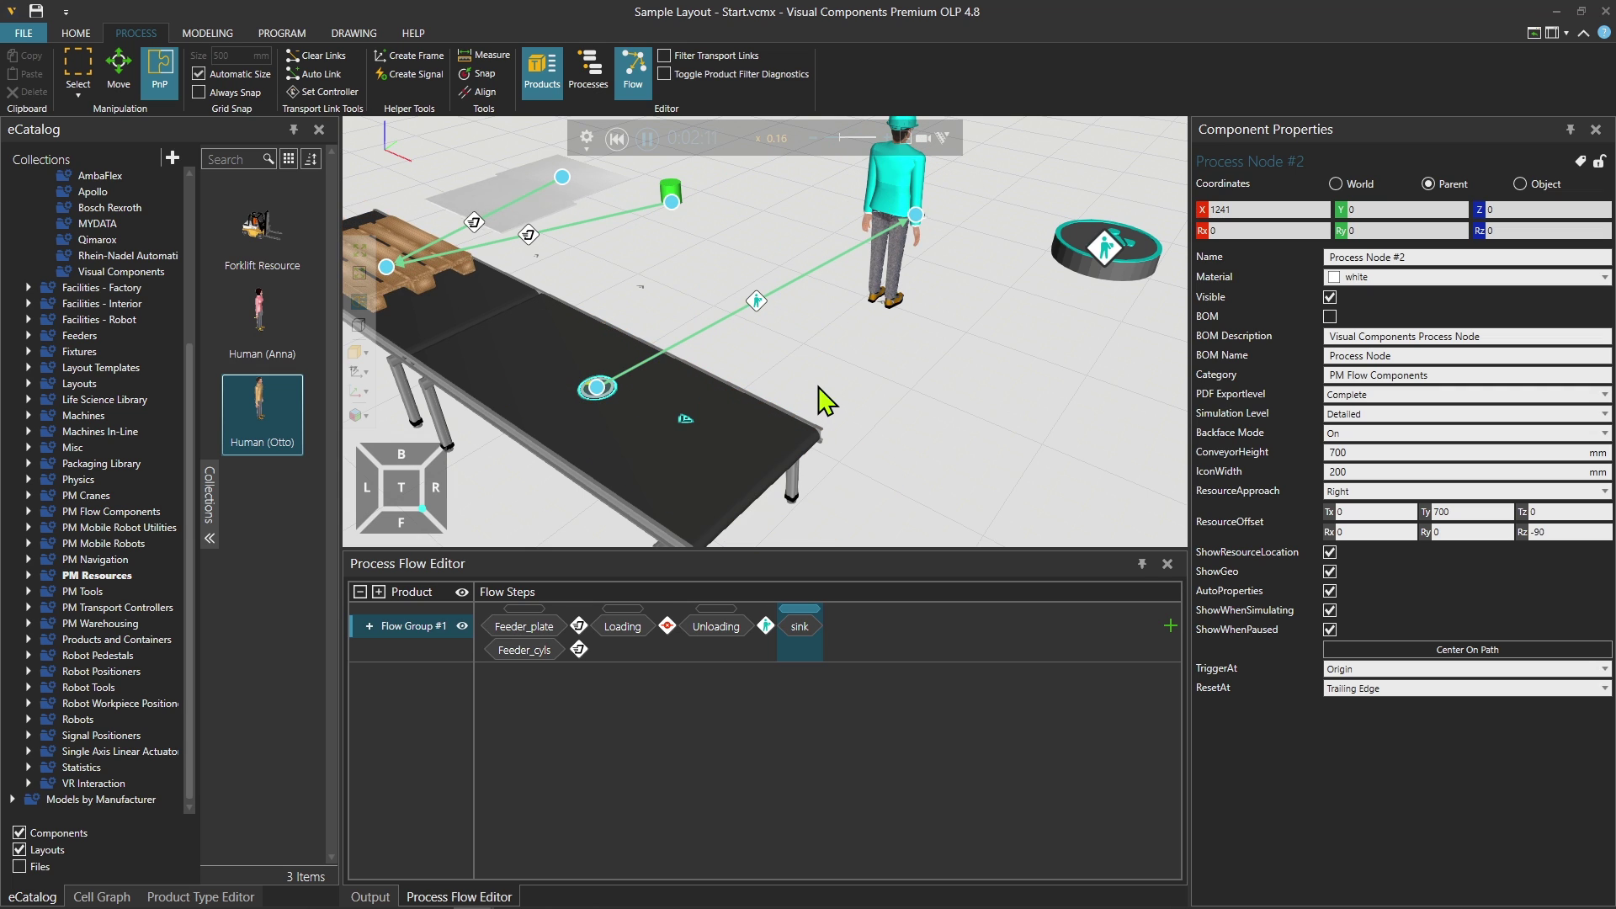
pyautogui.scroll(-3, 841, 371)
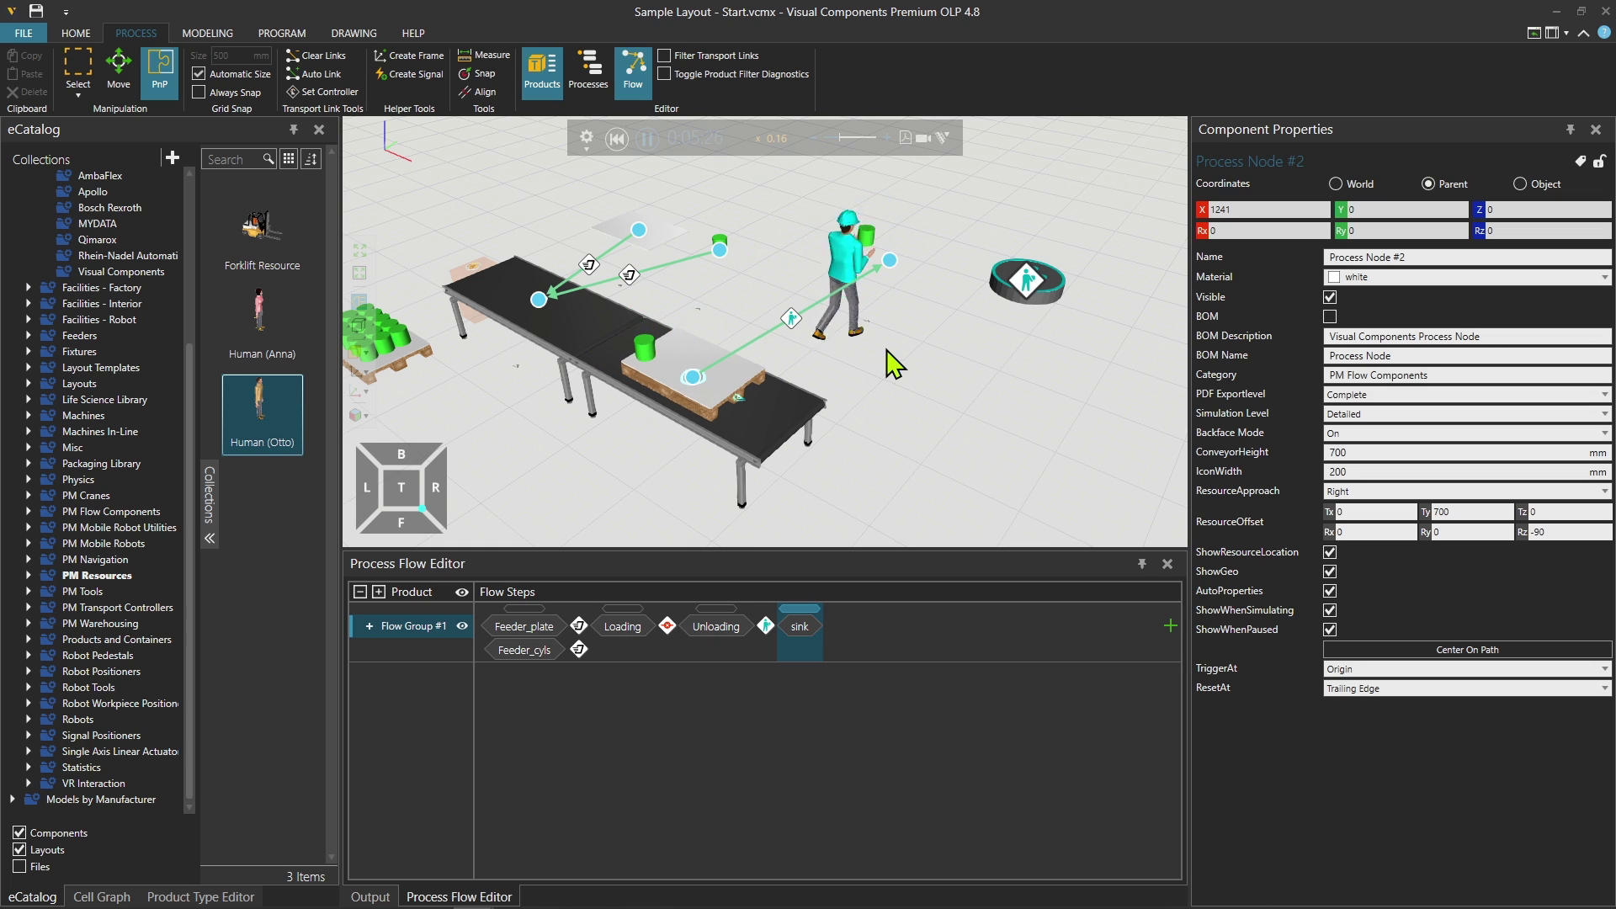
pyautogui.click(625, 141)
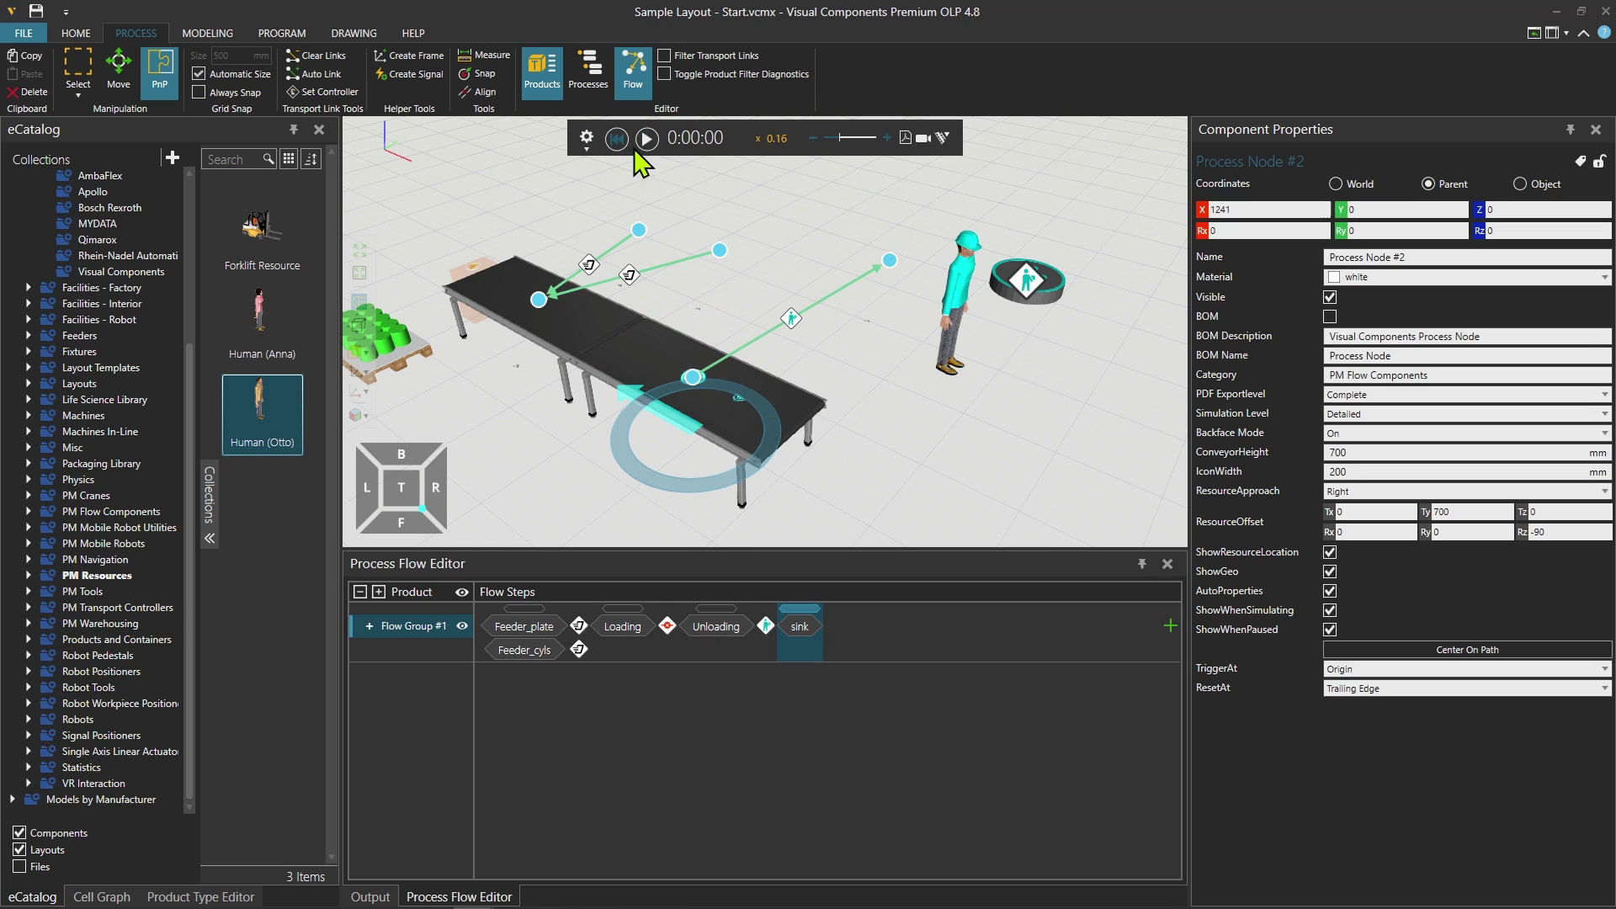